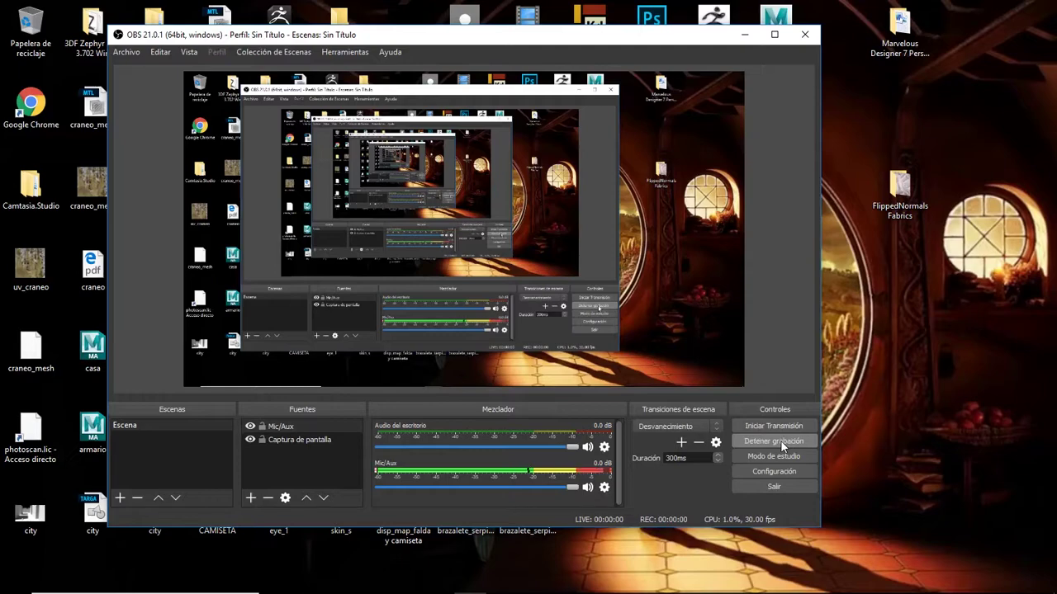
- Minimize OBS to reveal the desktop and bring up the Windows search panel
left_click(744, 34)
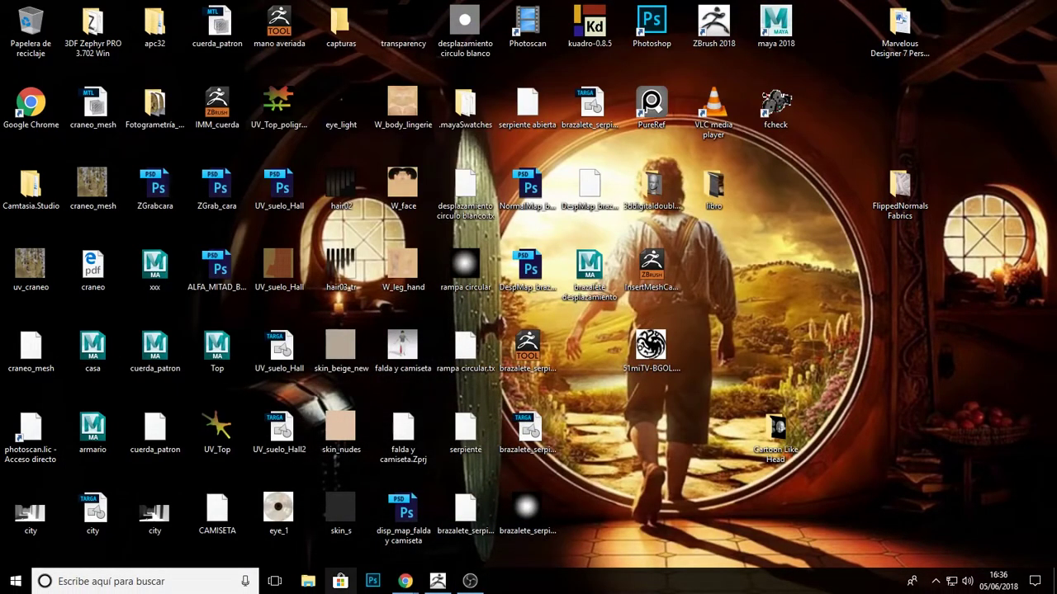
left_click(116, 582)
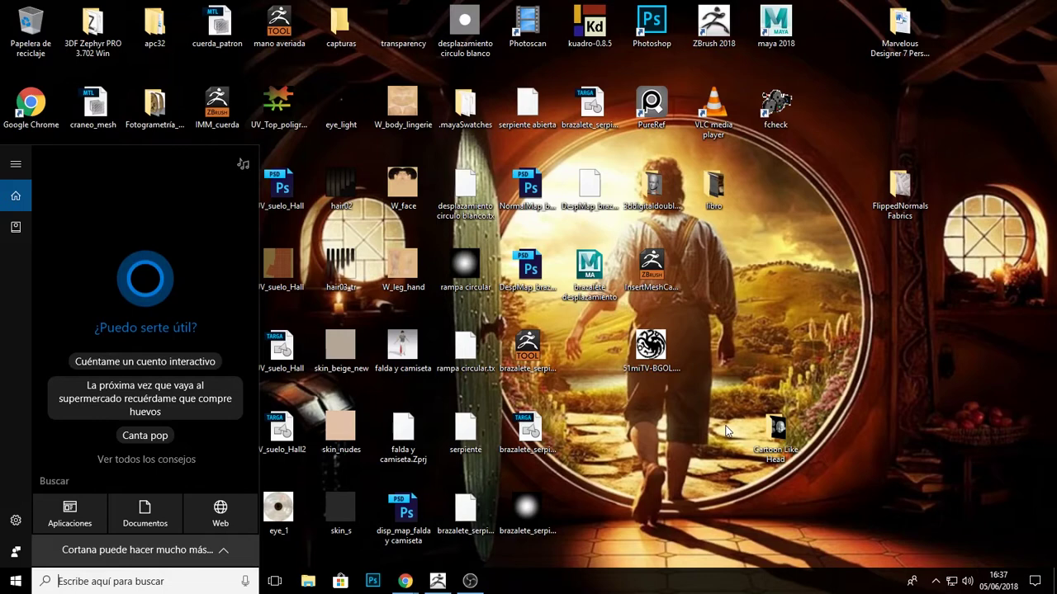
- Launch Google Chrome from a 'goo' search and maximize its window
type("goo")
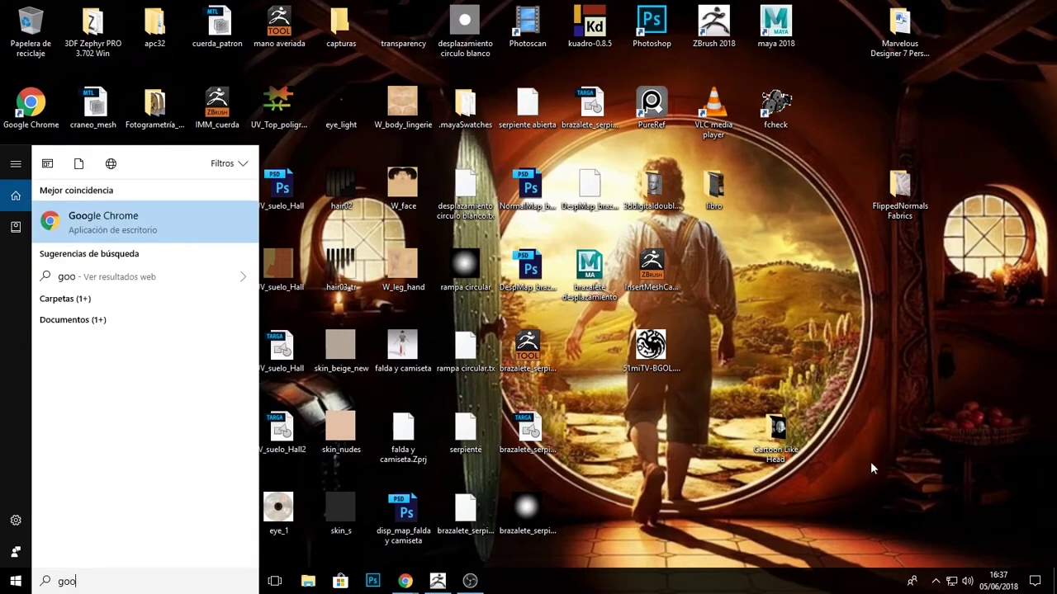
left_click(194, 221)
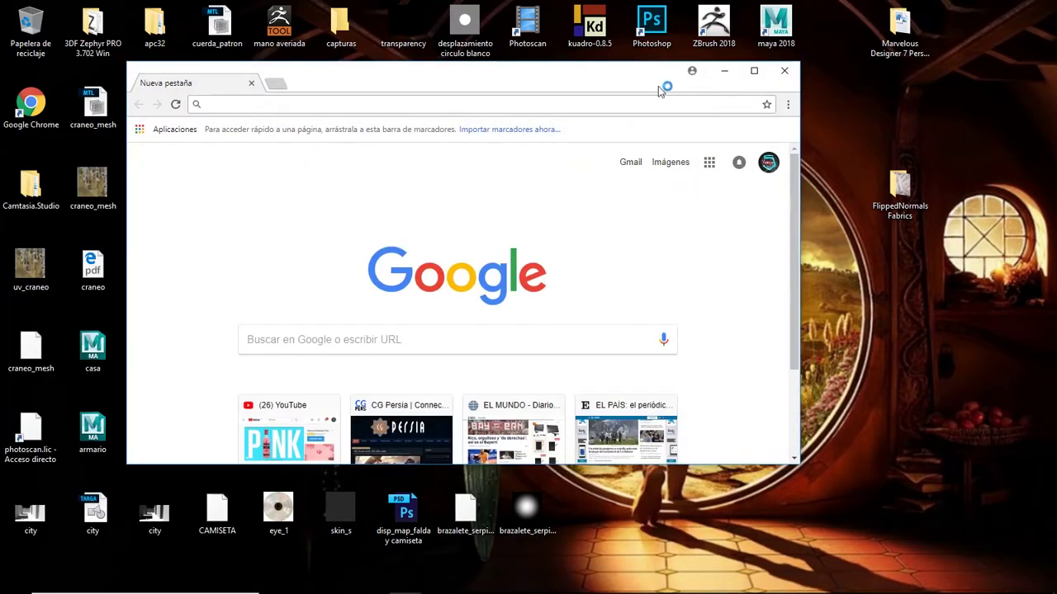
left_click(753, 71)
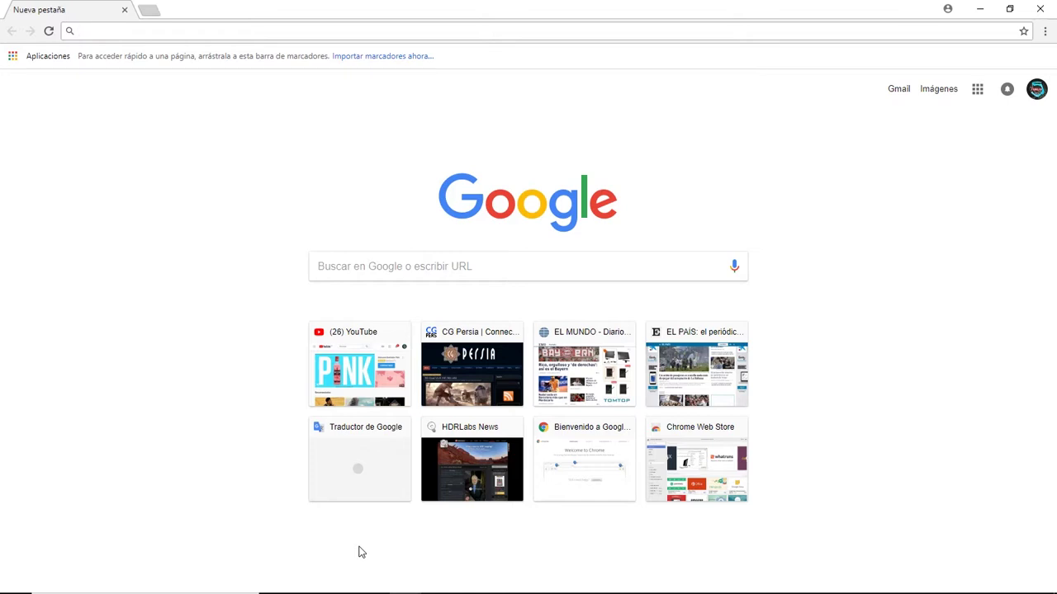
mouse_move(424, 591)
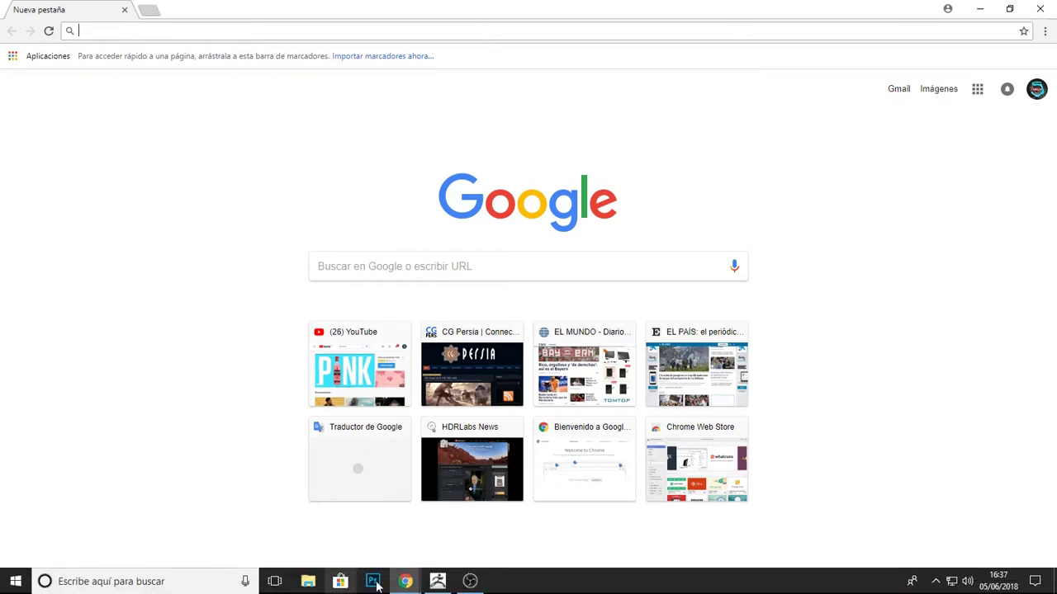
- Switch to ZBrush 2018, then relaunch Google Chrome from a 'goo' Start menu search
left_click(436, 581)
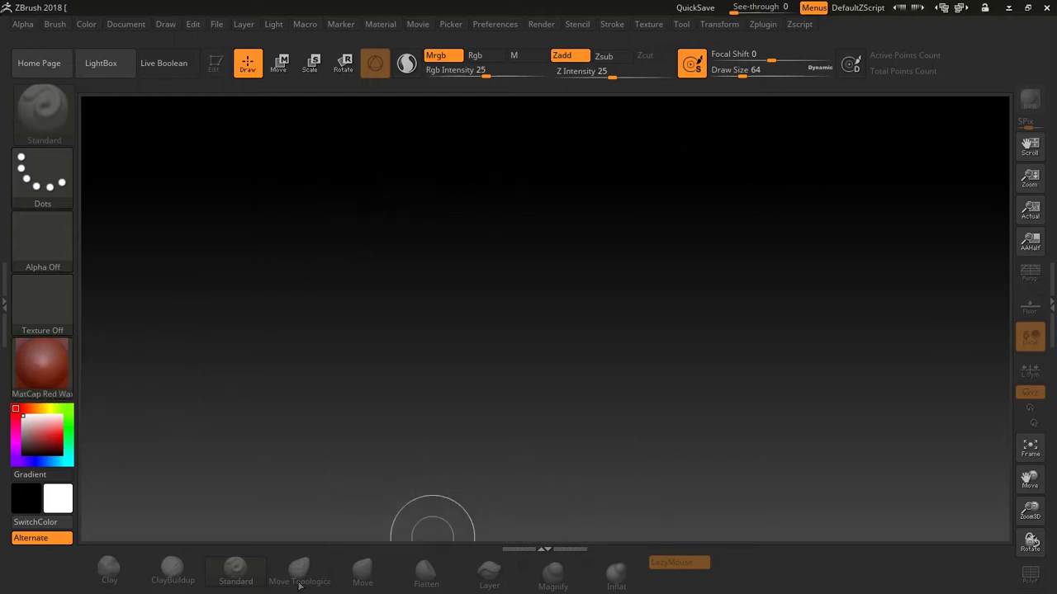
key("super")
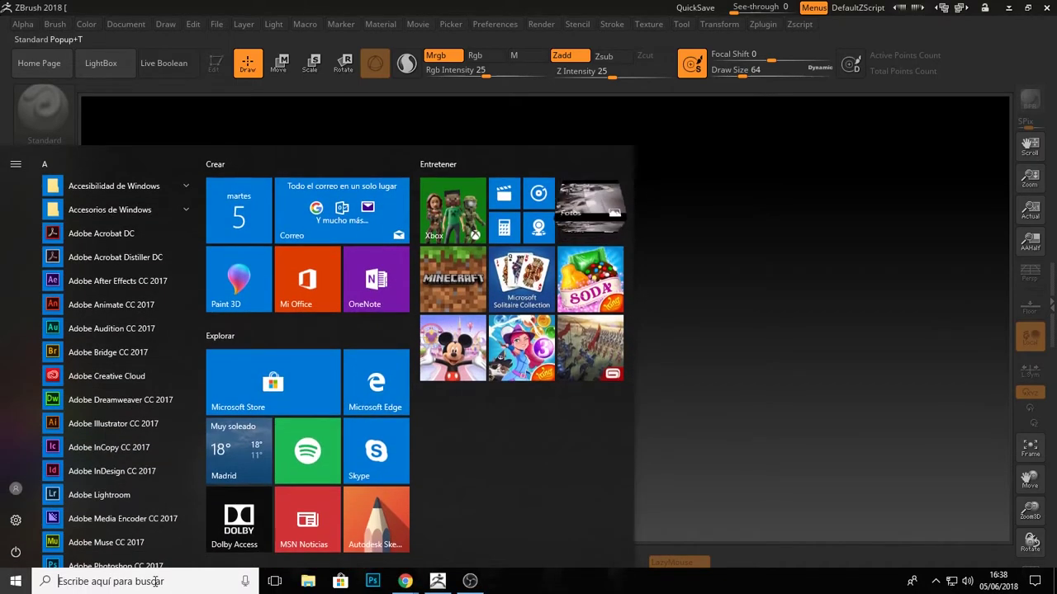
type("g")
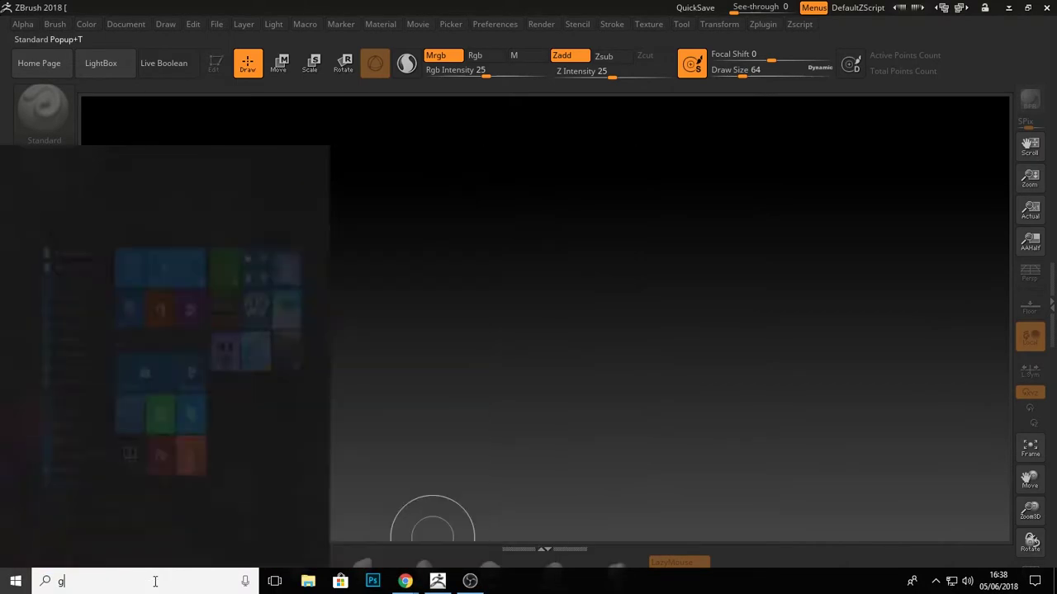
type("oo")
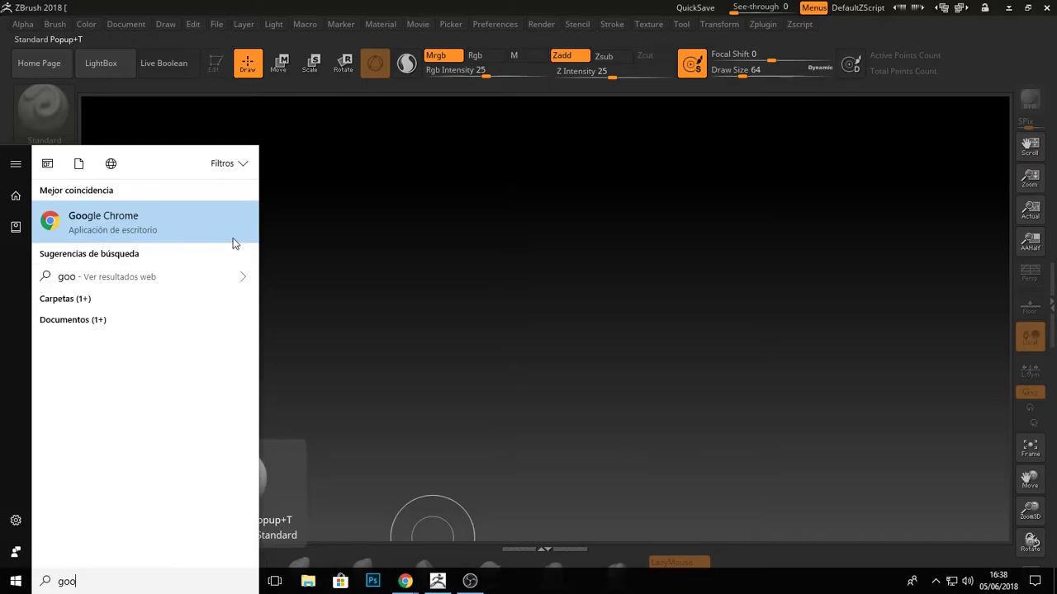
left_click(217, 226)
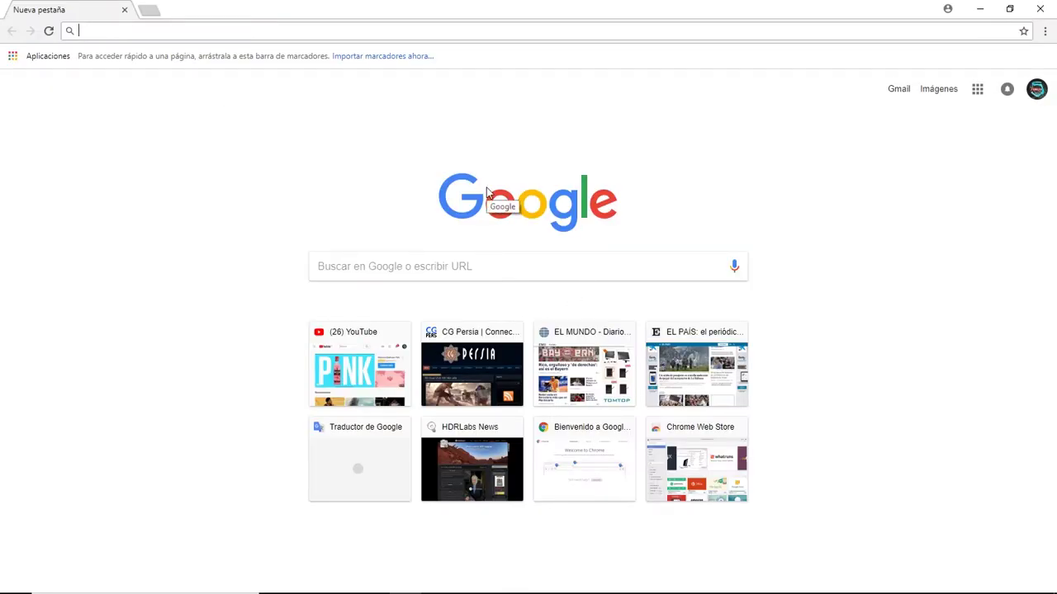
- Search Google for 'retopologia facial' and show the Imágenes results
type("ret")
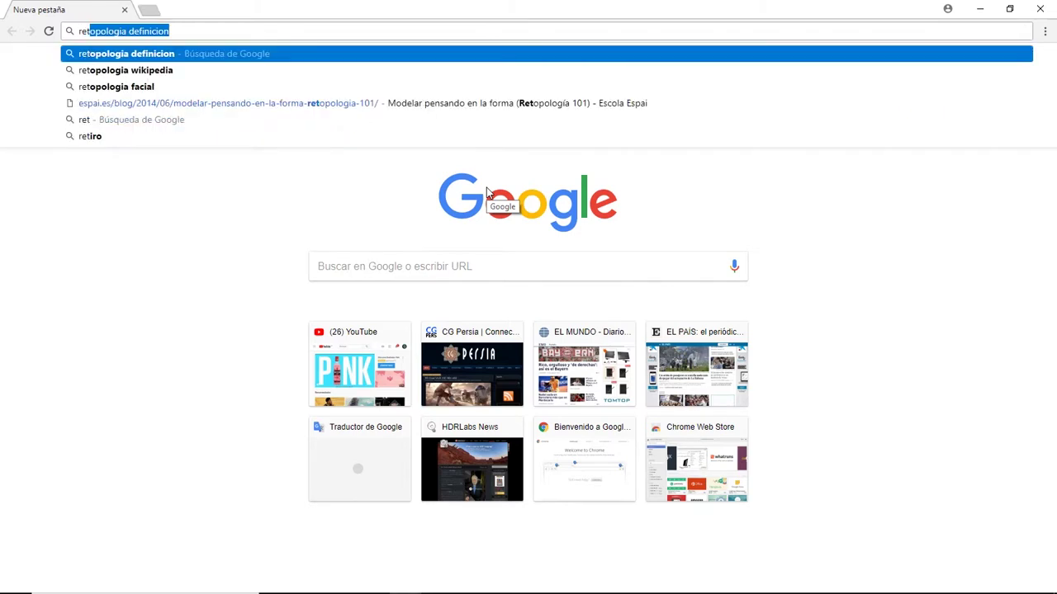
type("opol")
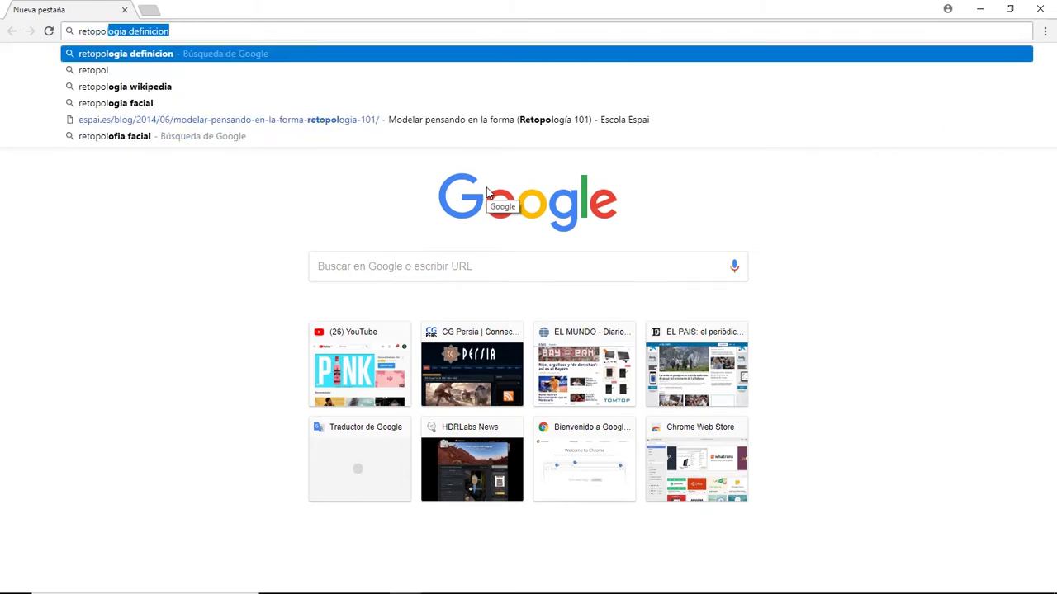
type("ogia")
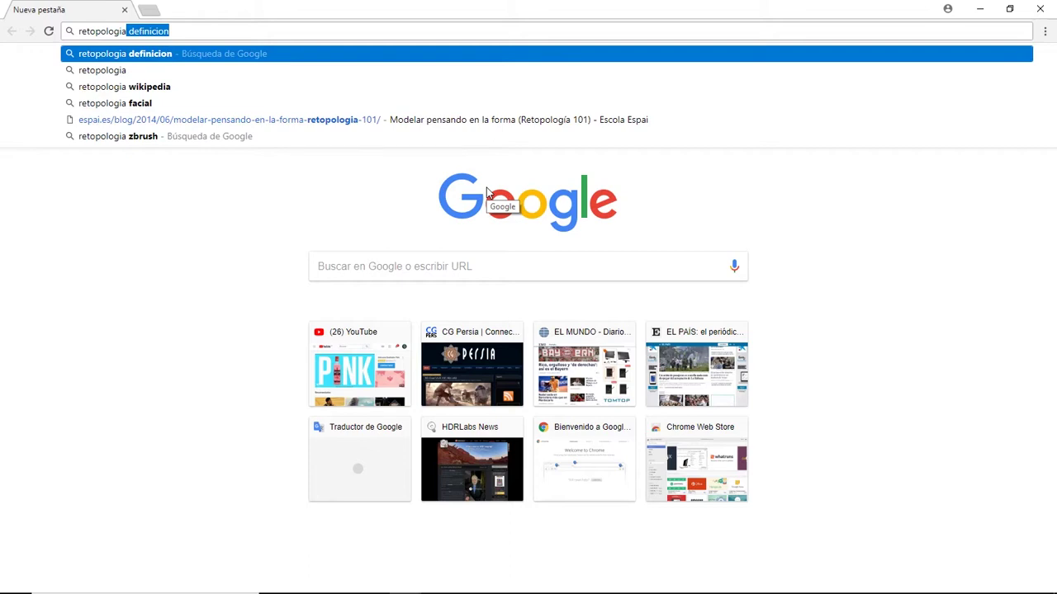
type(" fa")
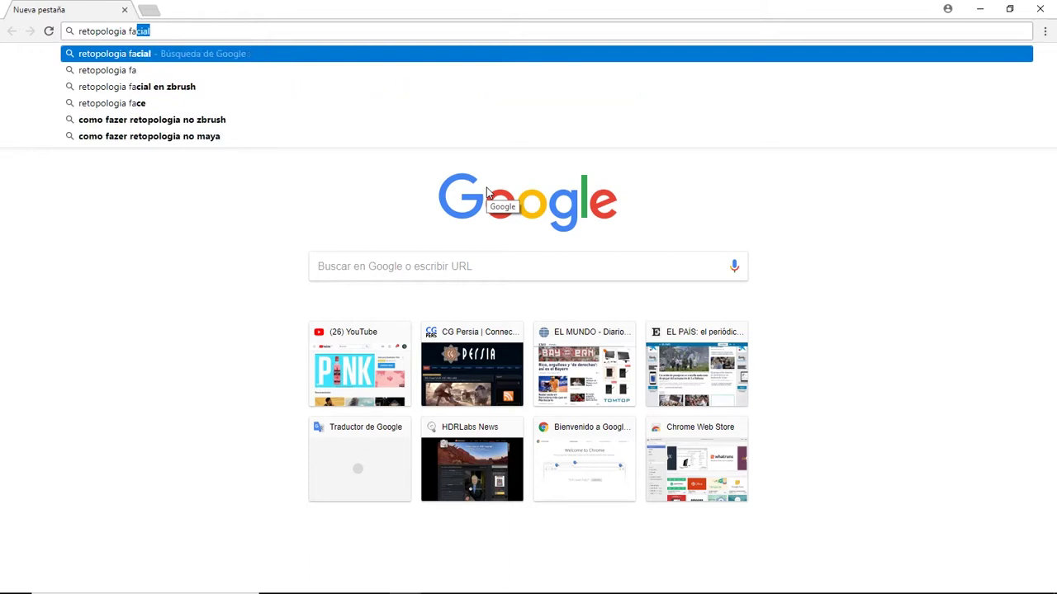
type("cial")
key("Return")
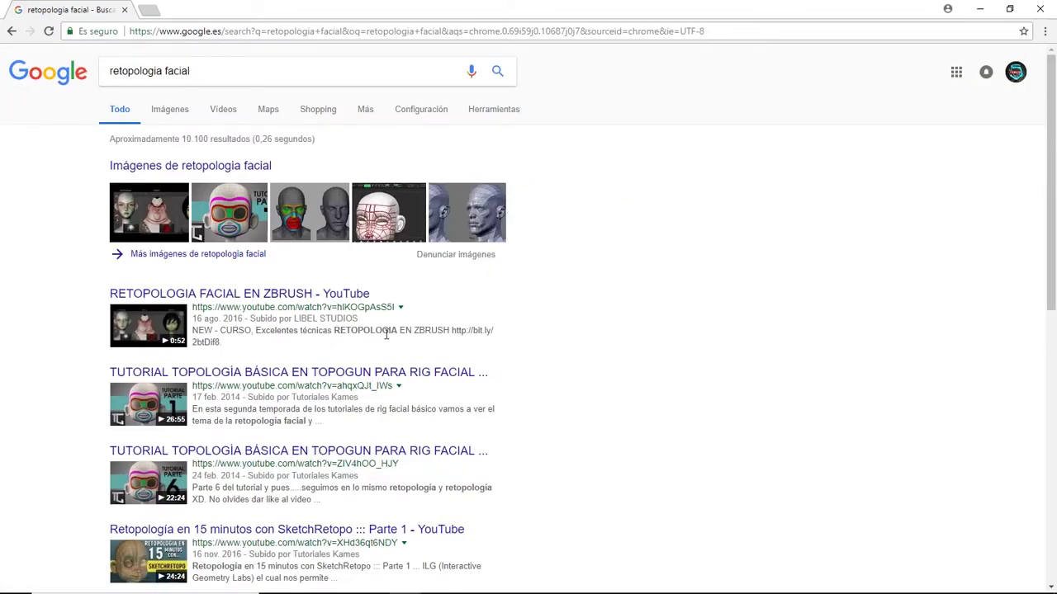
left_click_drag(1052, 164, 1043, 282)
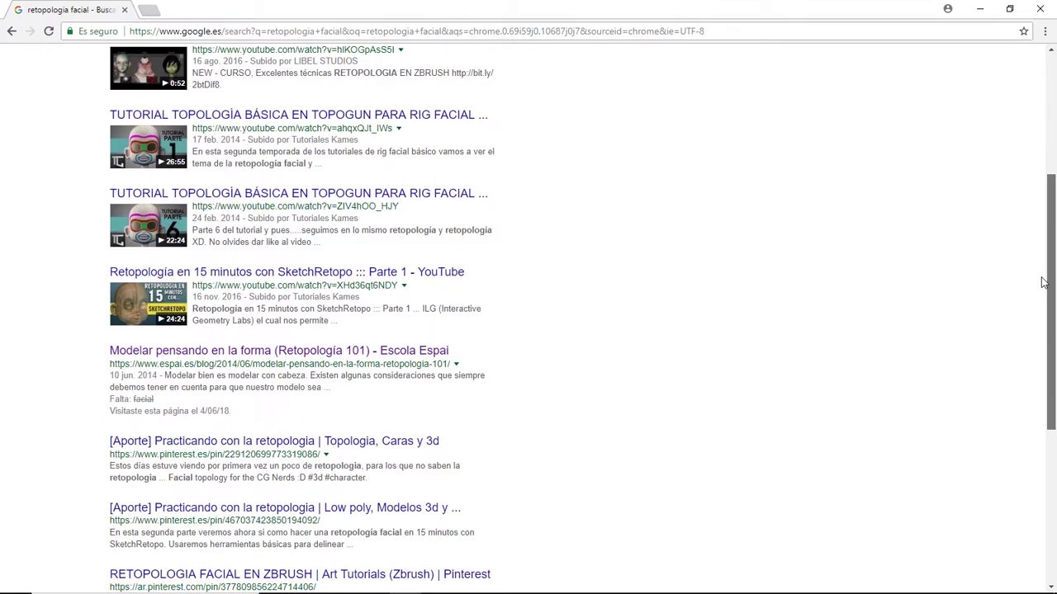
left_click_drag(1042, 283, 1039, 119)
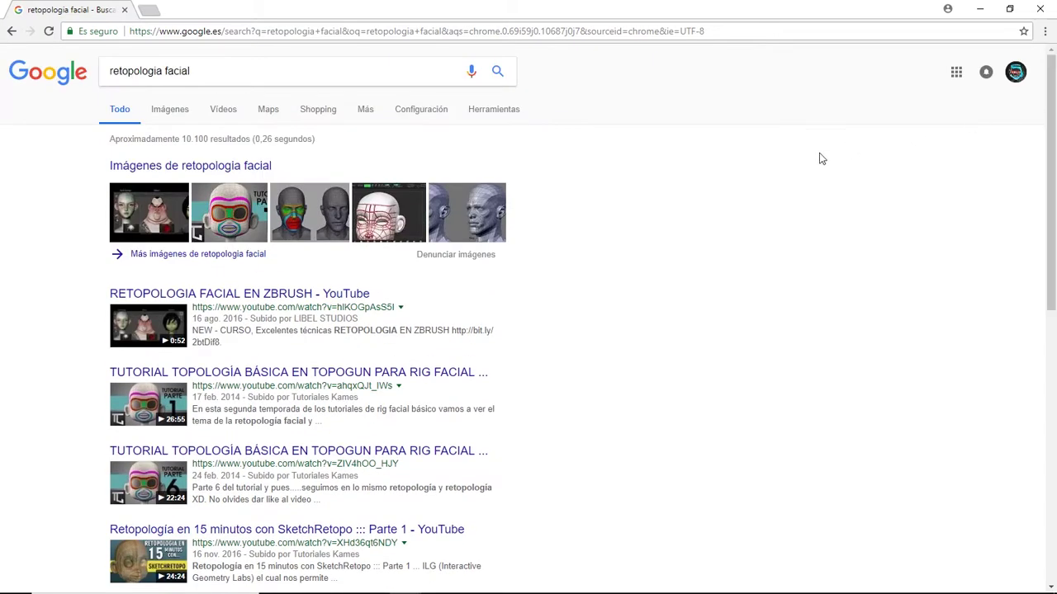
left_click(172, 110)
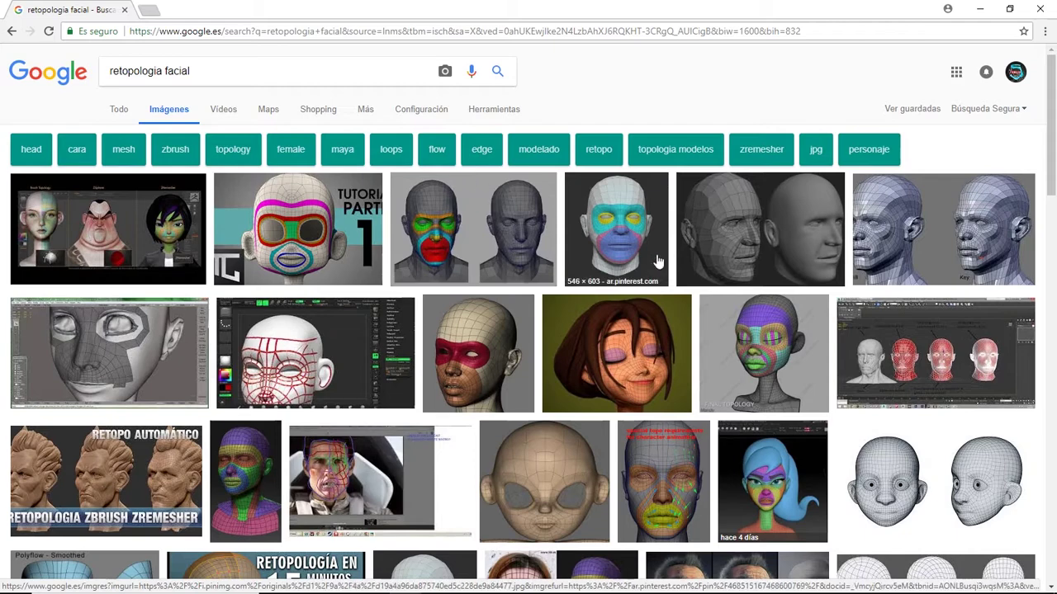
- Preview the Pinterest 'Practicando con la retopologia' colour-coded two-head topology image
left_click(479, 226)
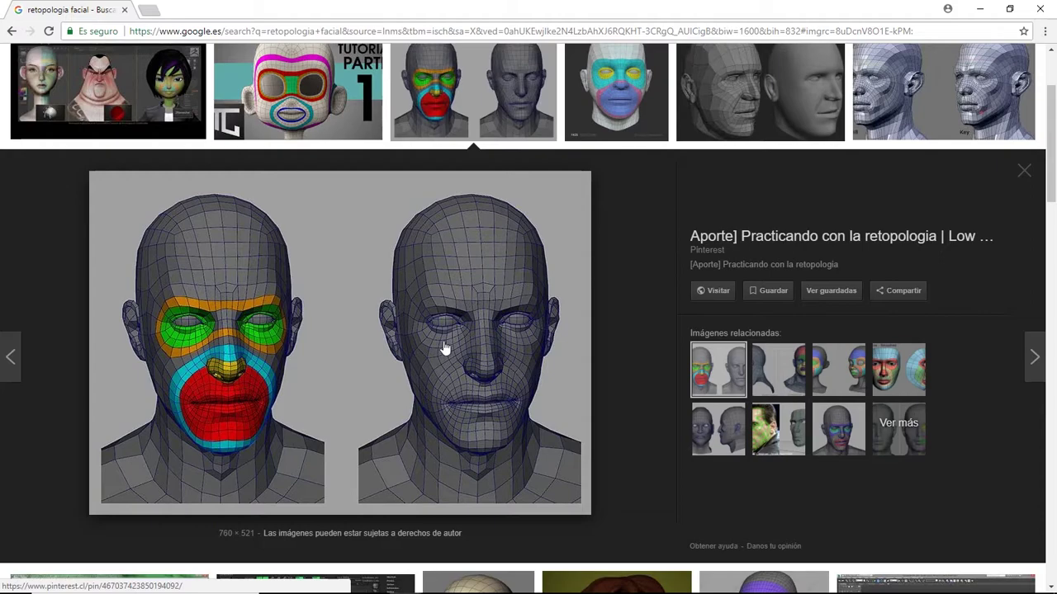
scroll(475, 302, "down", 2)
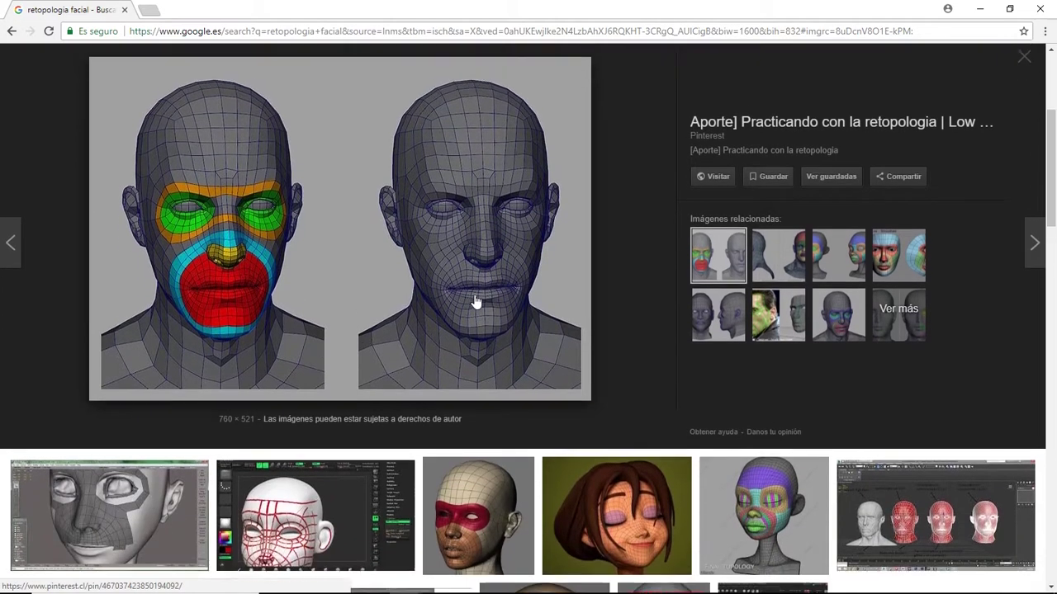
scroll(475, 302, "down", 1)
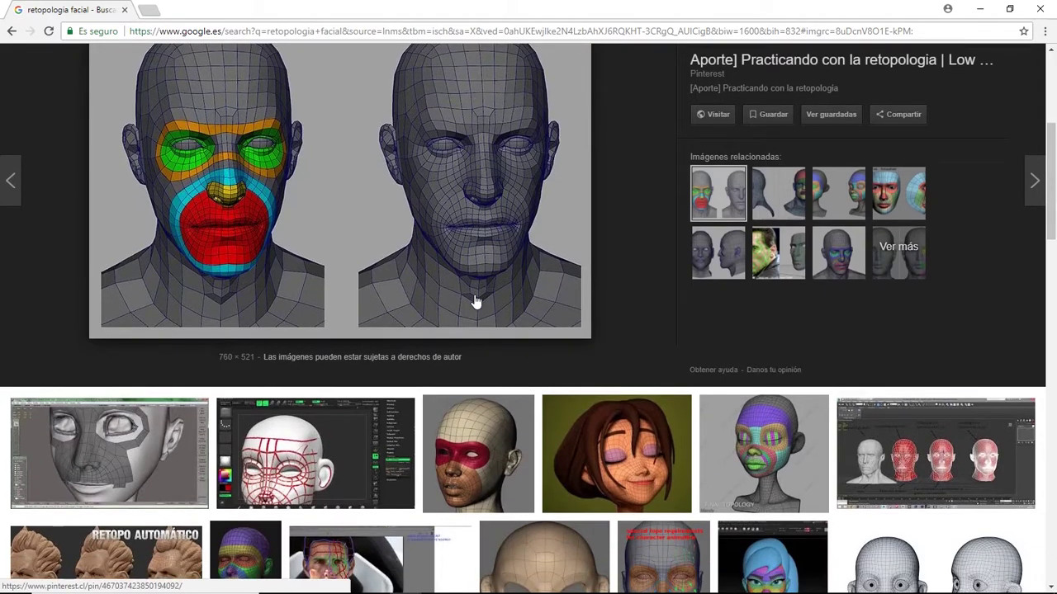
scroll(475, 303, "down", 1)
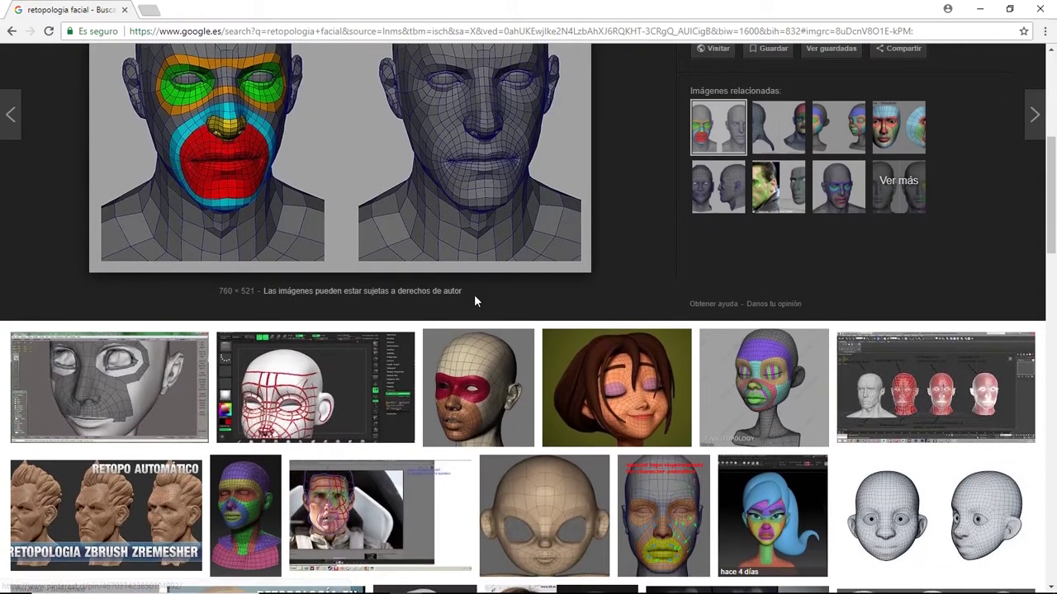
scroll(475, 302, "down", 1)
scroll(476, 302, "down", 1)
scroll(476, 302, "down", 1)
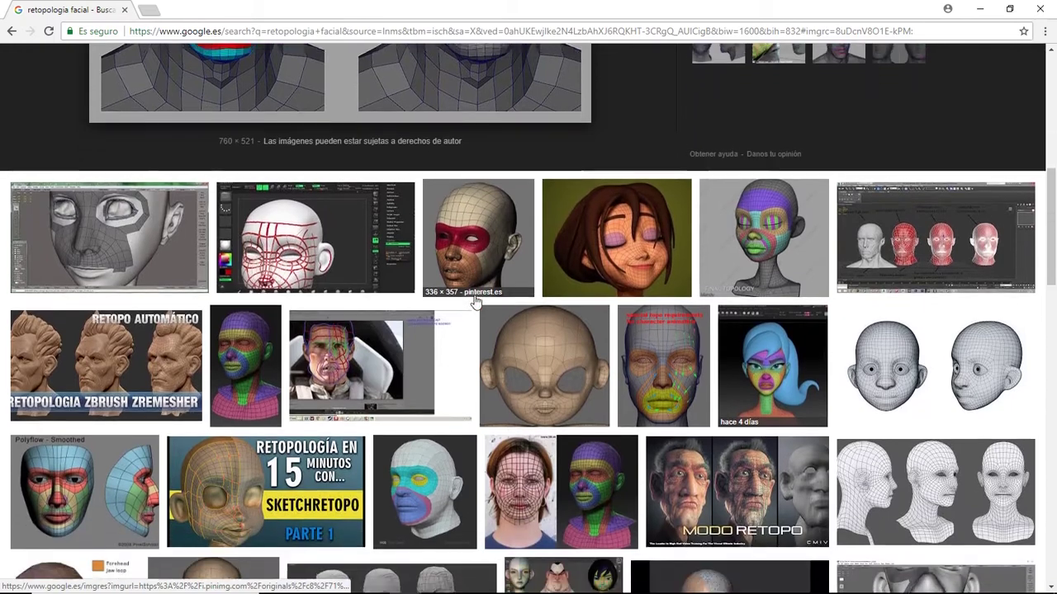
scroll(475, 302, "up", 1)
scroll(475, 302, "up", 2)
scroll(475, 302, "up", 1)
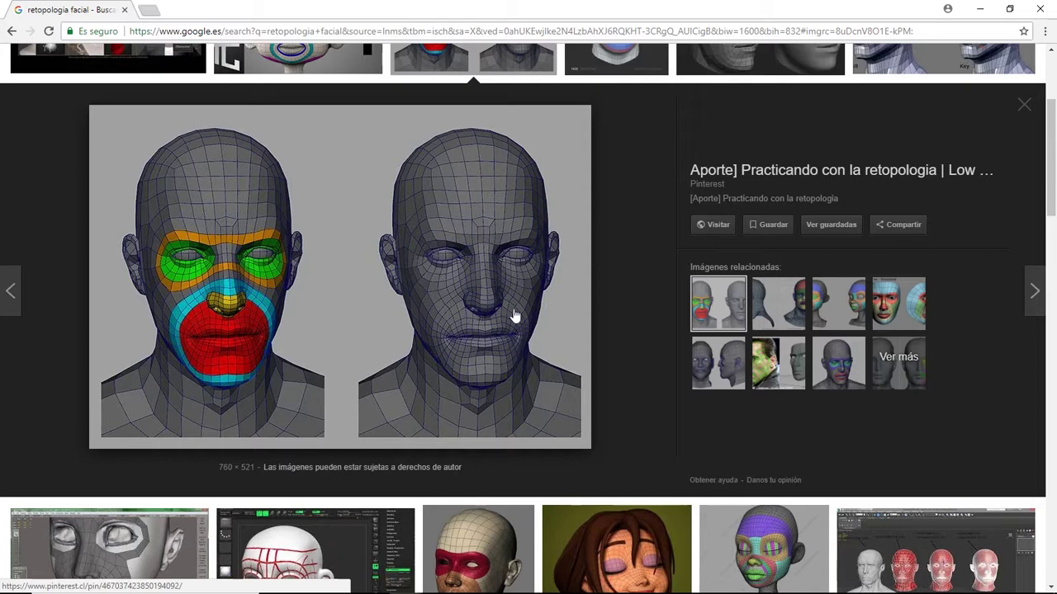
scroll(513, 316, "down", 2)
scroll(514, 313, "down", 1)
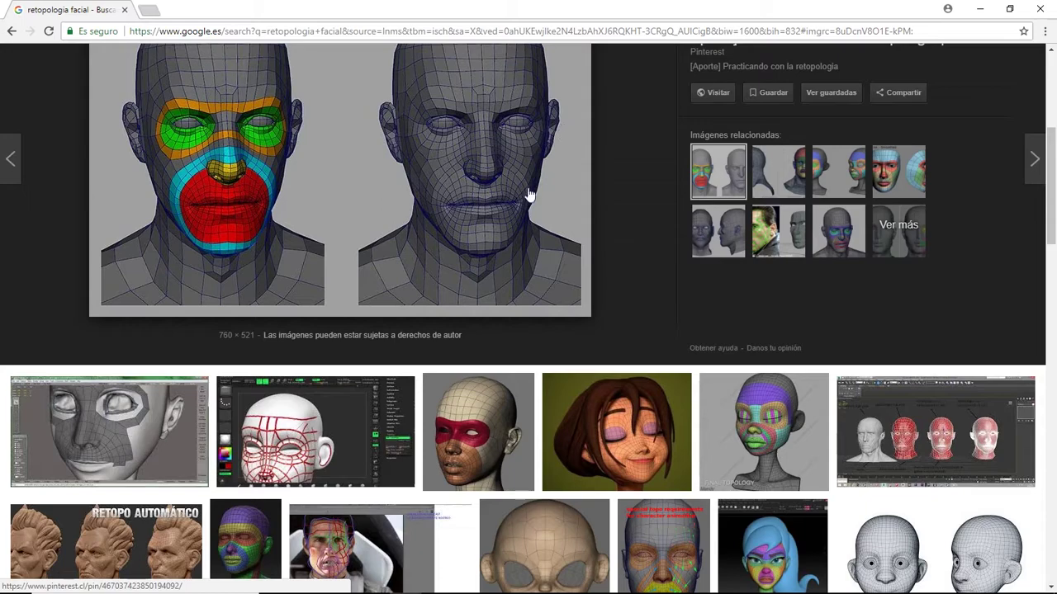
scroll(531, 202, "down", 1)
scroll(532, 202, "down", 1)
scroll(533, 203, "down", 2)
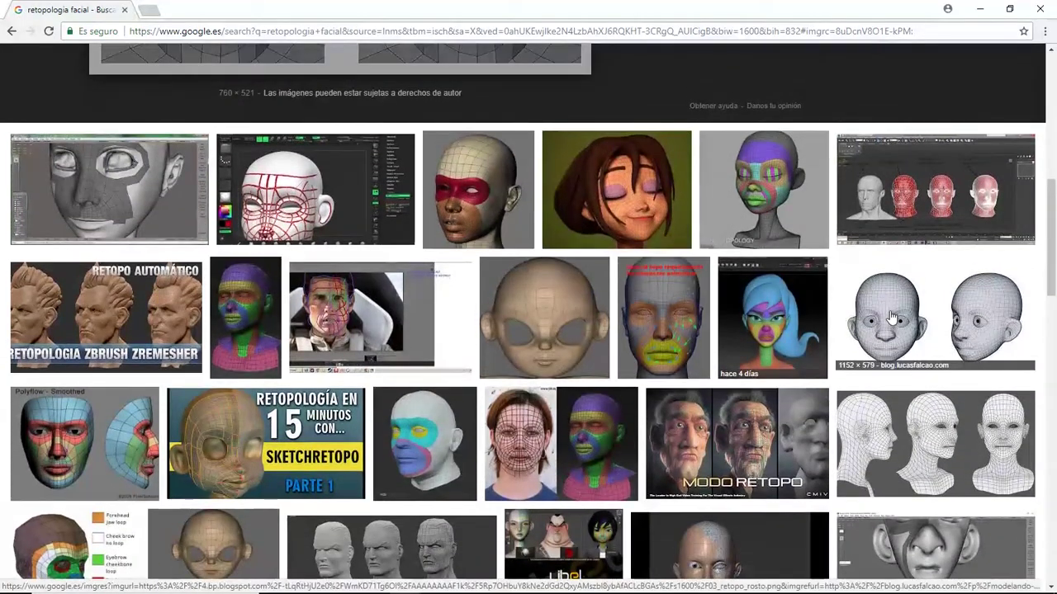
left_click(885, 312)
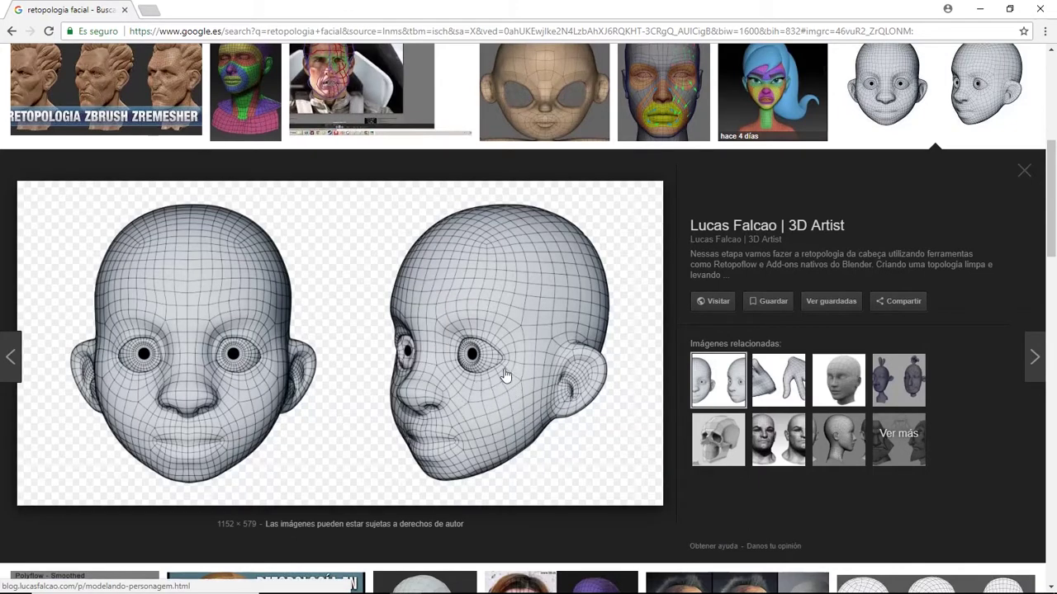
scroll(496, 357, "down", 1)
scroll(492, 357, "down", 1)
scroll(492, 356, "down", 1)
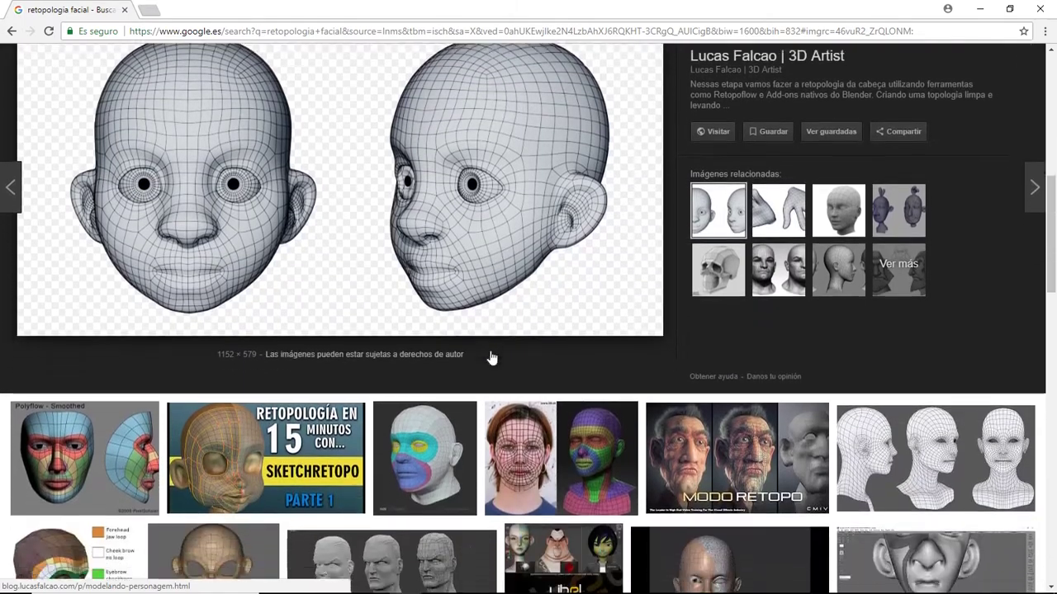
scroll(492, 357, "down", 1)
scroll(493, 357, "down", 1)
scroll(492, 357, "down", 1)
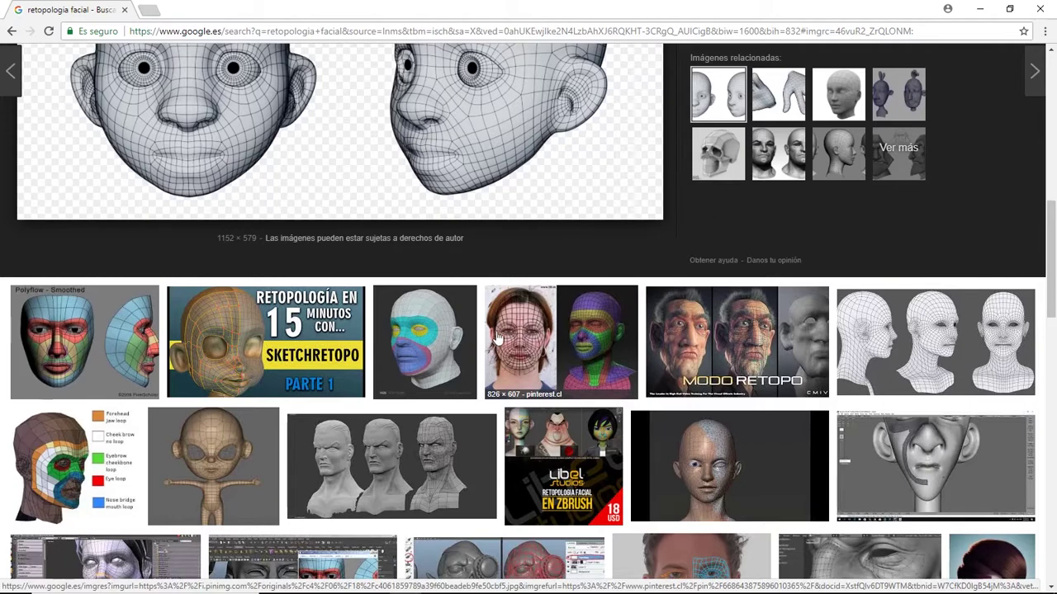
scroll(498, 337, "down", 2)
scroll(497, 337, "down", 2)
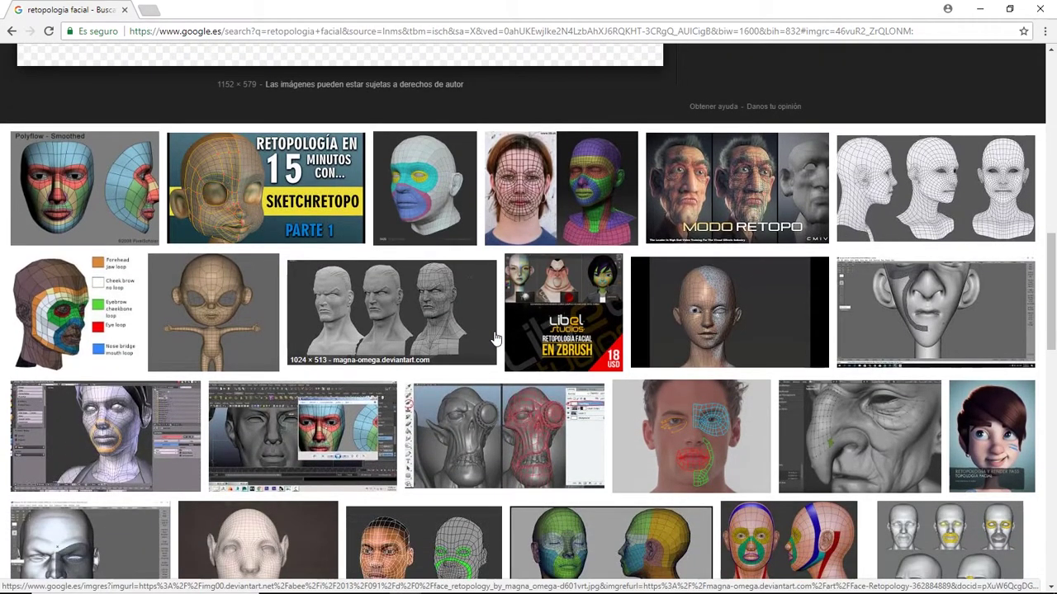
scroll(495, 339, "up", 1)
scroll(495, 338, "up", 2)
scroll(495, 339, "up", 2)
scroll(495, 339, "up", 2)
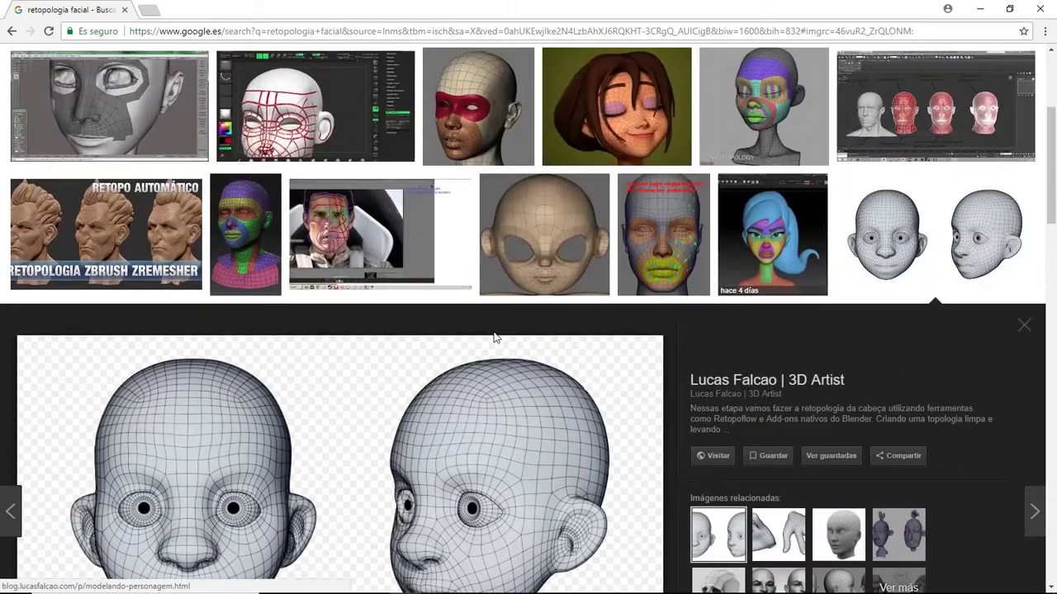
scroll(496, 339, "up", 2)
scroll(496, 339, "up", 1)
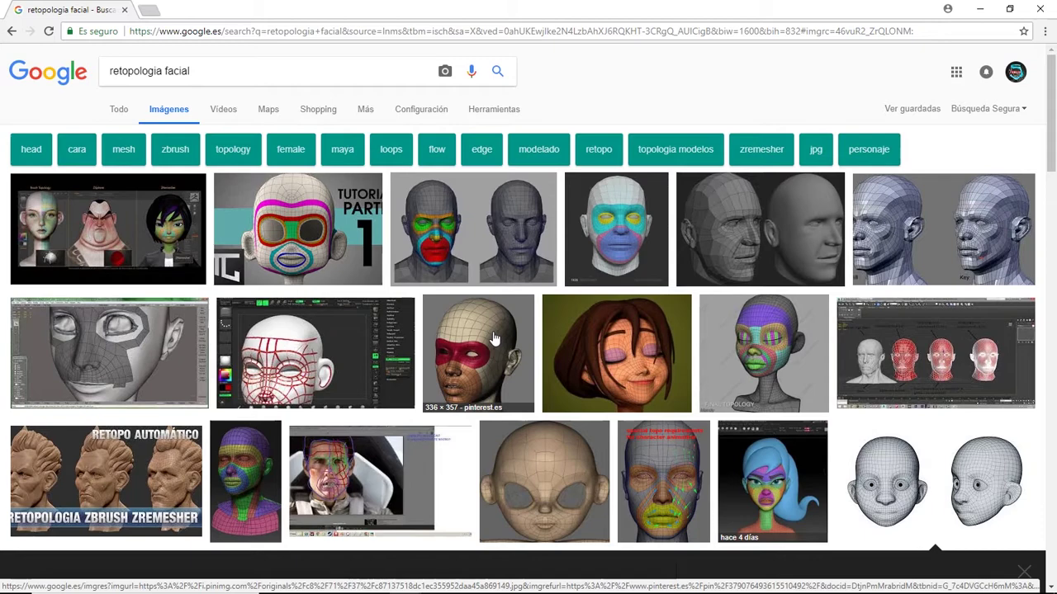
- Reopen the 760 × 521 colour-coded two-head topology preview and scroll through it
left_click(471, 233)
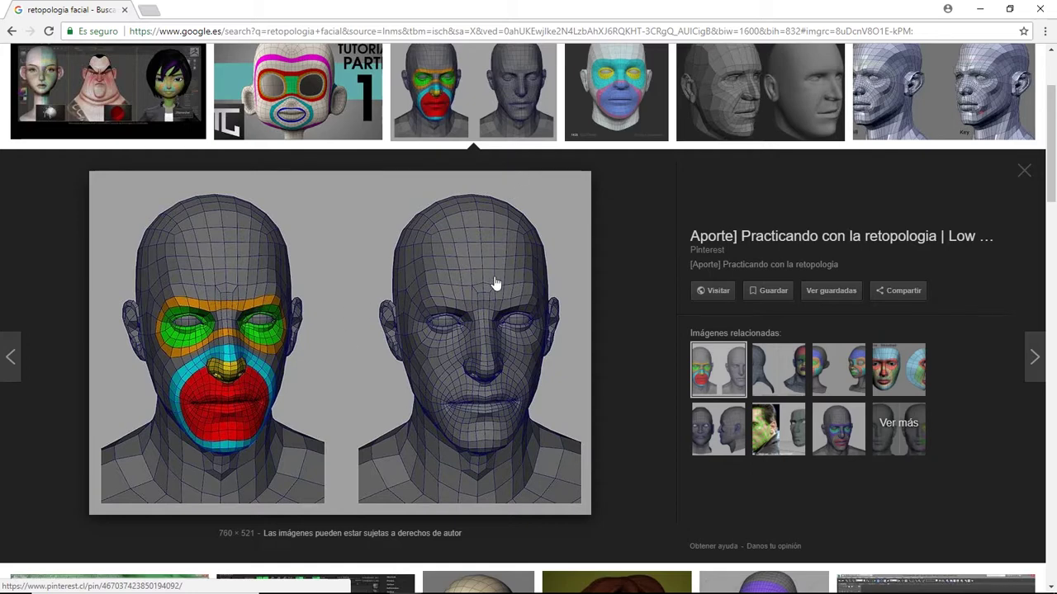
scroll(496, 284, "down", 3)
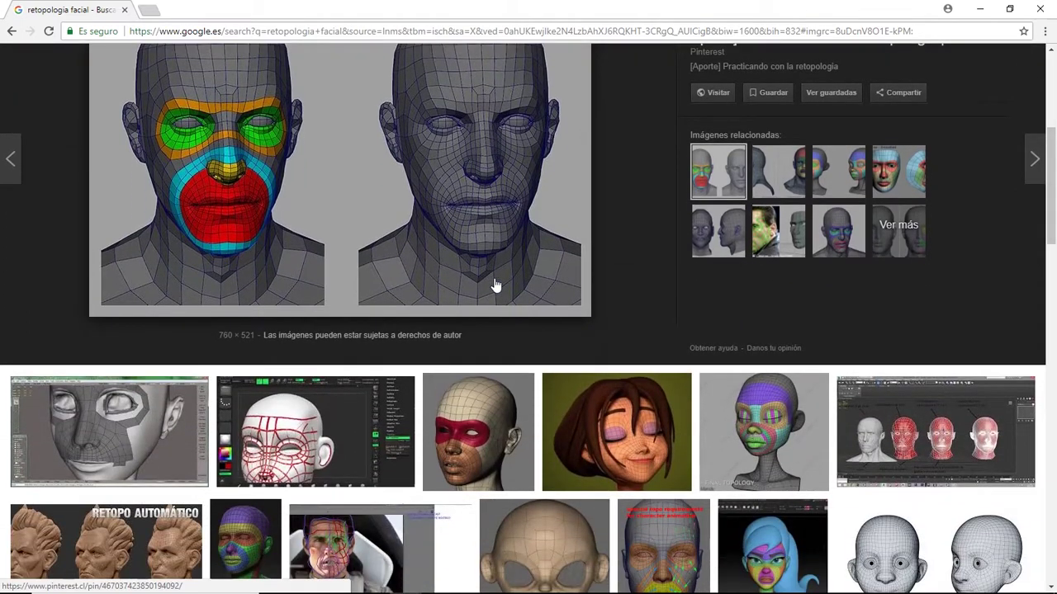
scroll(495, 284, "up", 1)
scroll(495, 285, "up", 1)
scroll(495, 285, "up", 1)
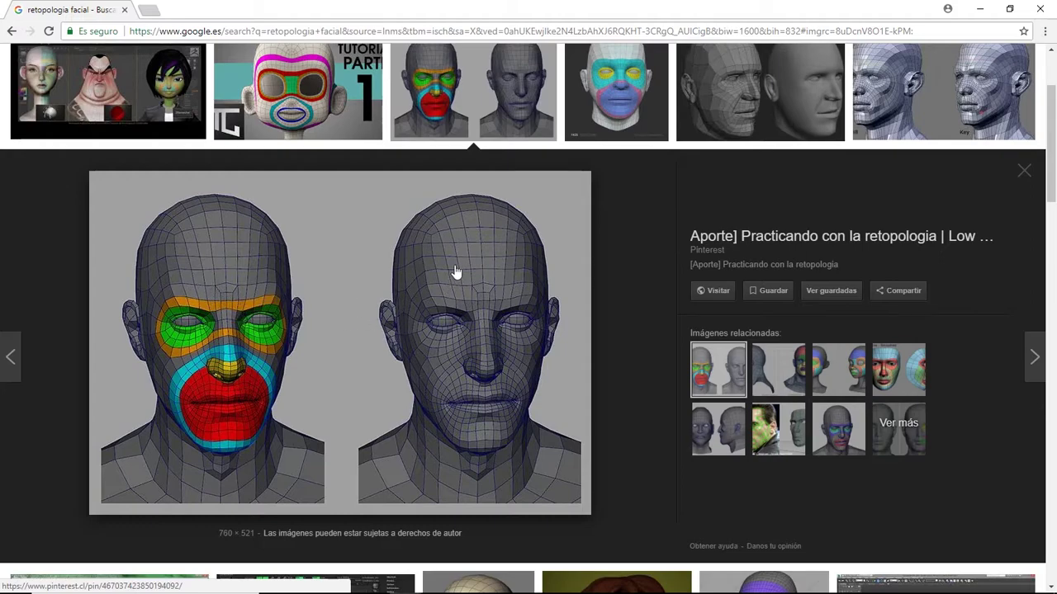
scroll(453, 248, "down", 1)
scroll(452, 242, "down", 2)
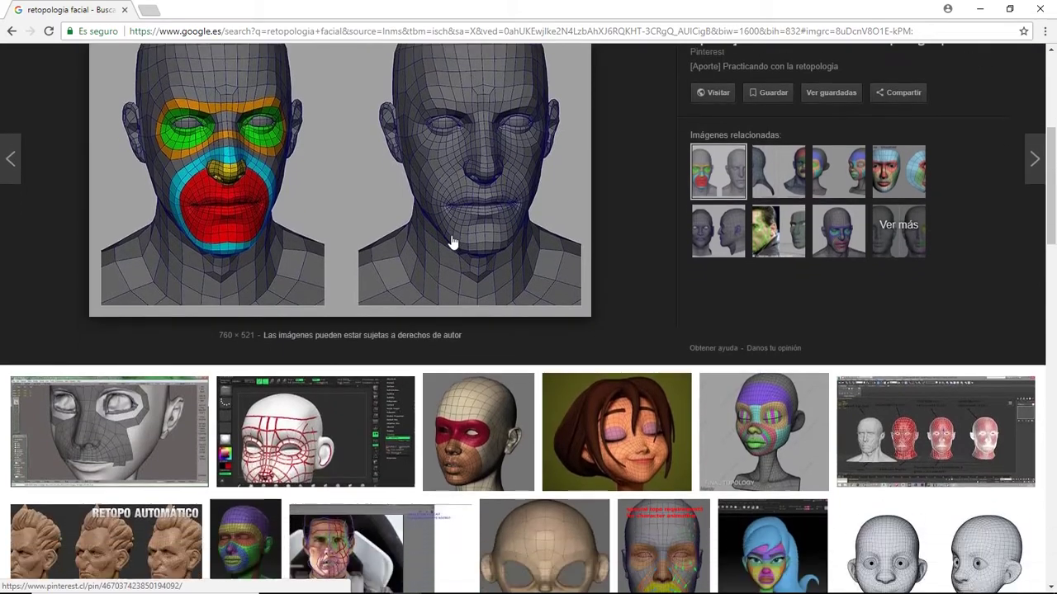
scroll(451, 242, "down", 1)
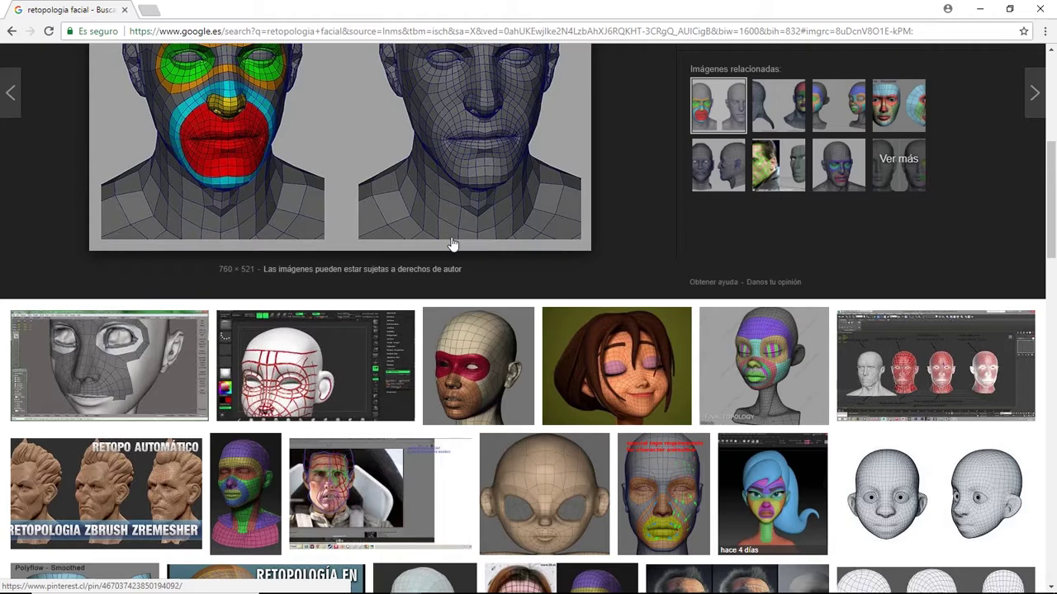
scroll(453, 242, "down", 1)
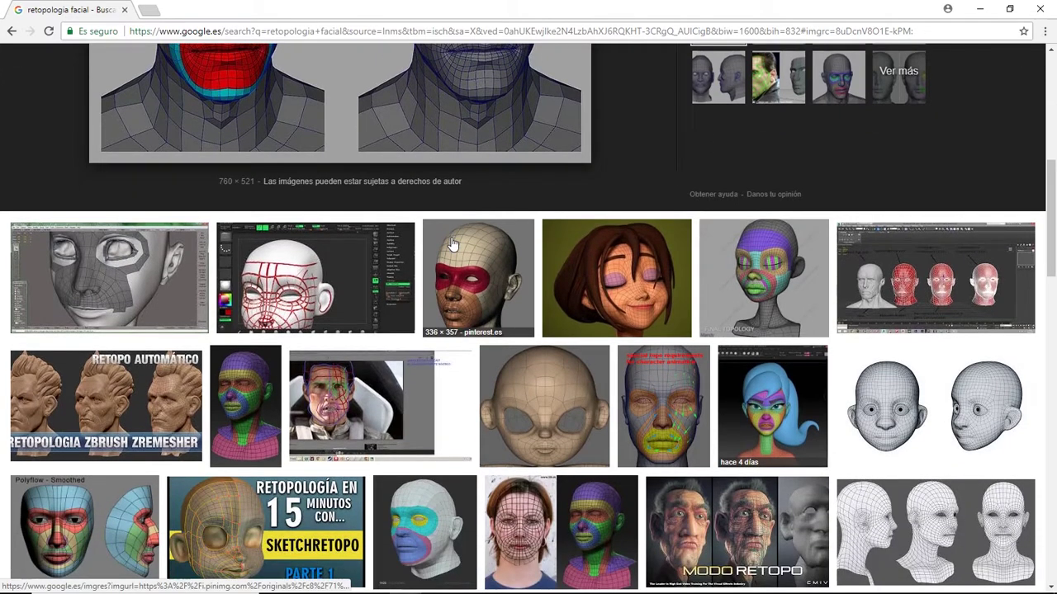
- Preview the red eye-mask head, then the related 829 × 906 wireframe head, browsing further results
left_click(474, 289)
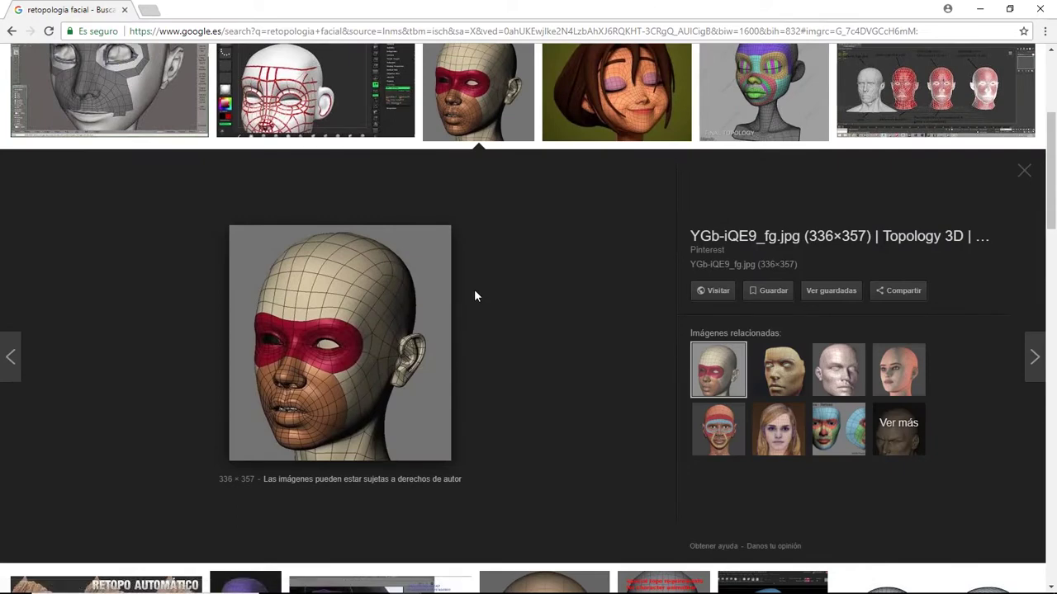
scroll(475, 295, "down", 2)
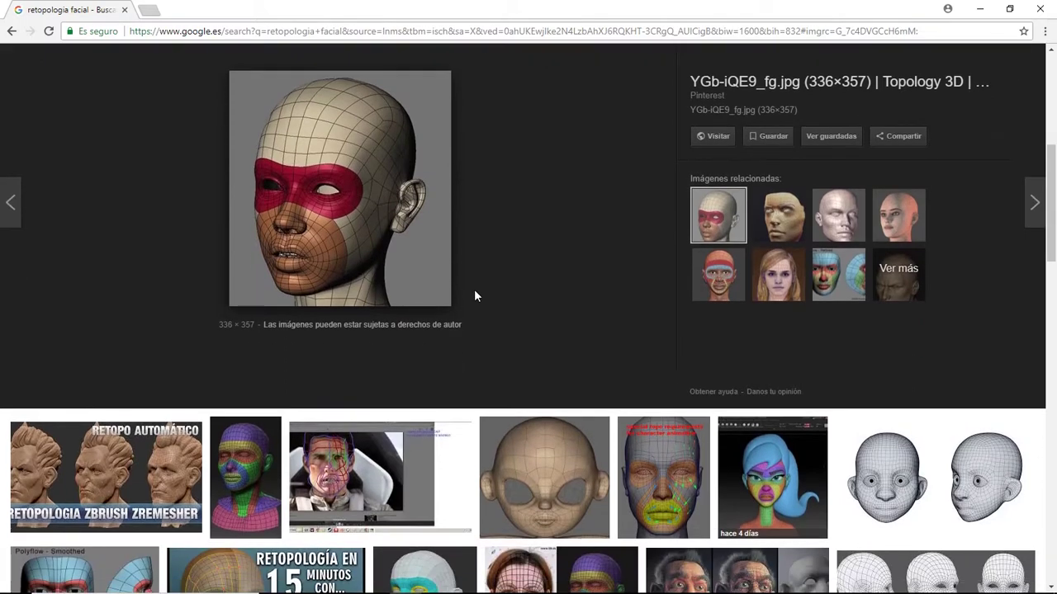
left_click(844, 212)
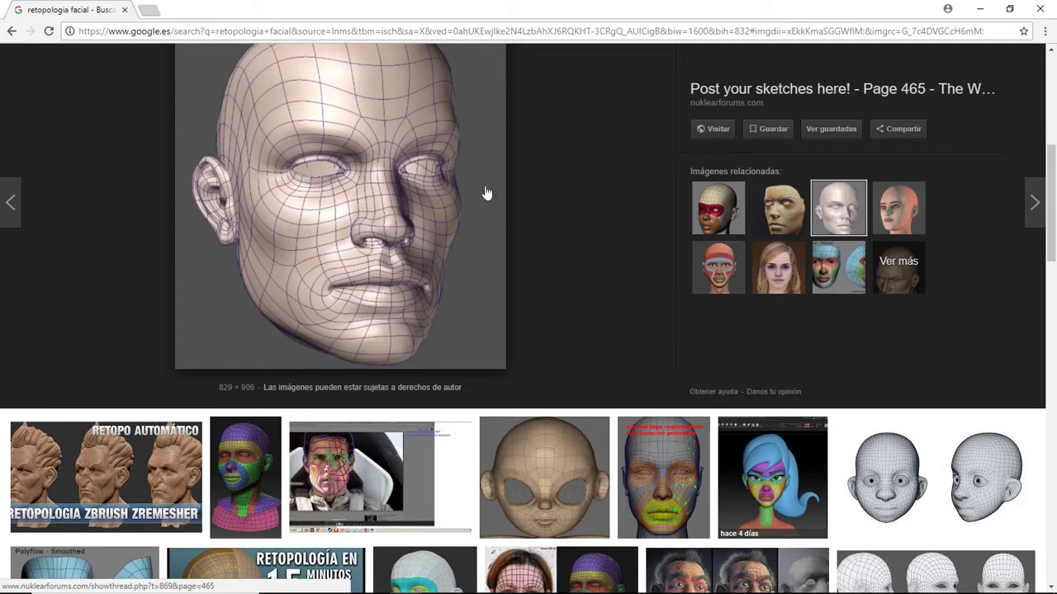
scroll(495, 198, "down", 2)
scroll(499, 202, "down", 2)
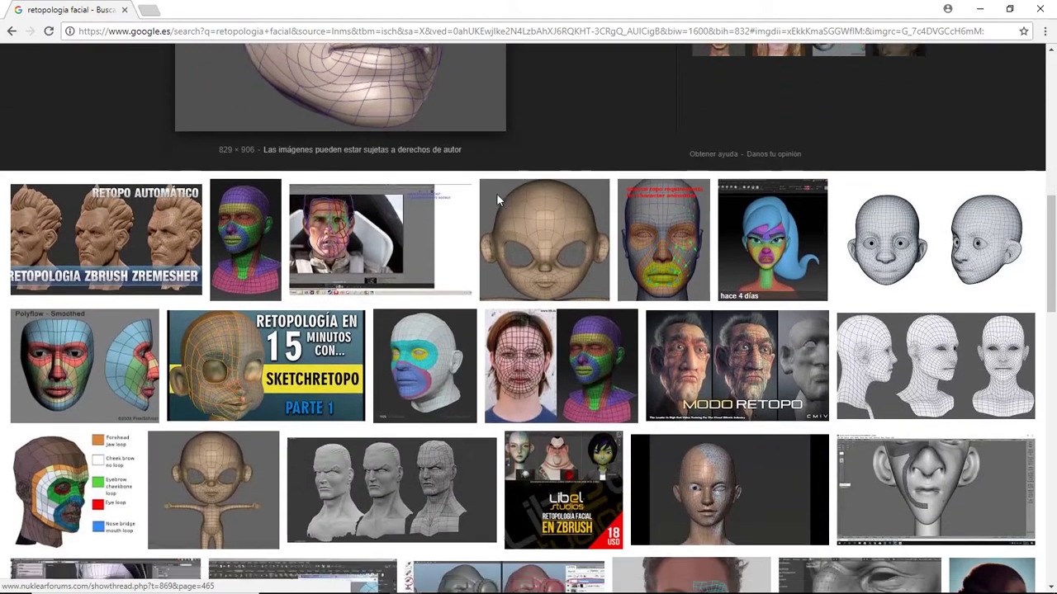
scroll(498, 202, "down", 1)
scroll(498, 201, "down", 1)
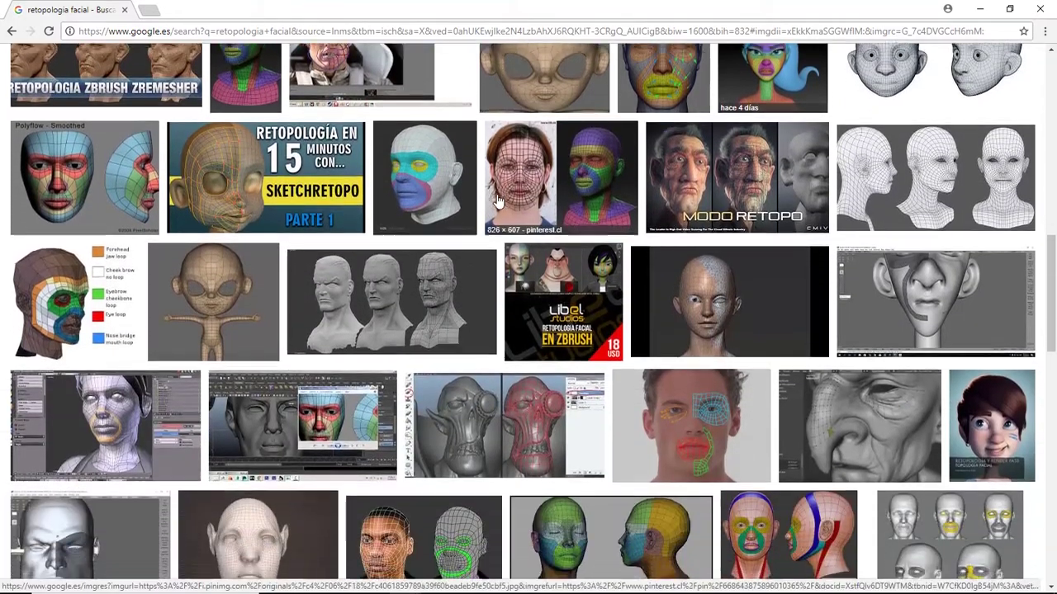
scroll(498, 201, "down", 2)
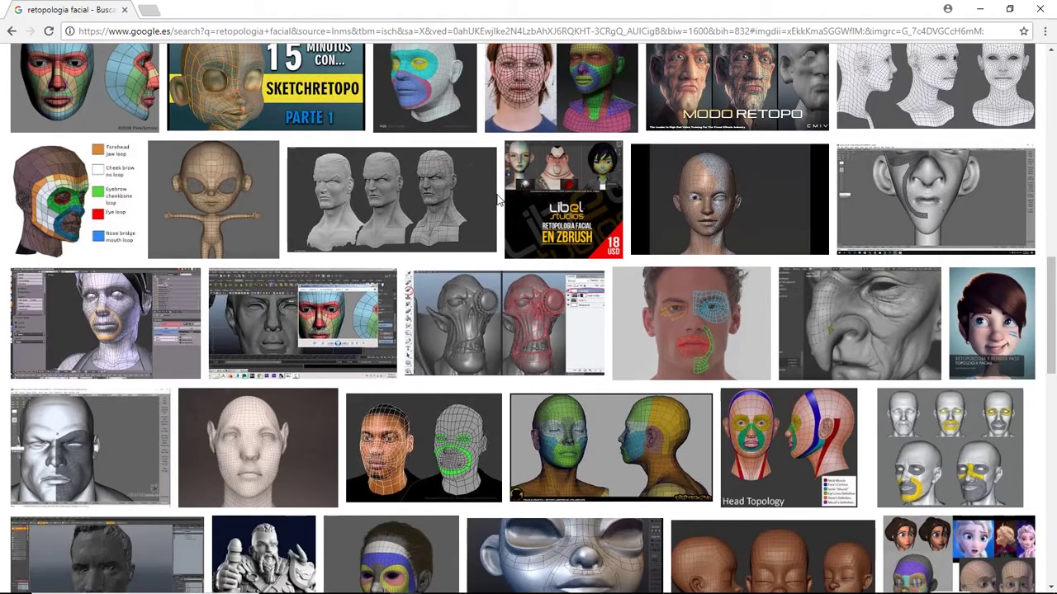
scroll(498, 201, "down", 1)
scroll(498, 202, "down", 1)
scroll(498, 202, "down", 1)
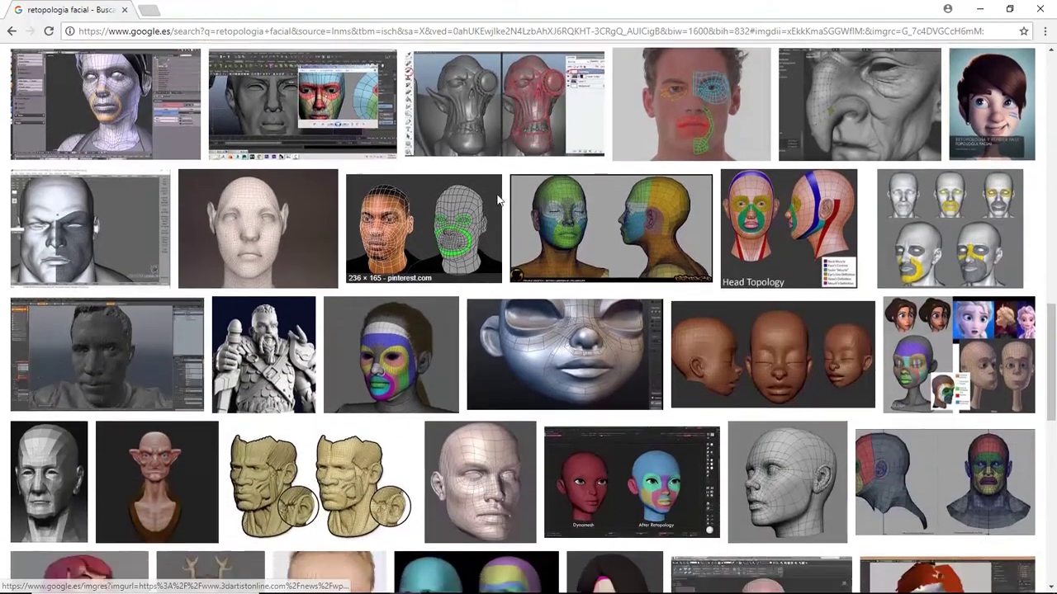
scroll(498, 202, "down", 1)
scroll(417, 327, "down", 1)
- Preview the half-wireframe female face reference, then minimize Chrome to return to ZBrush
scroll(417, 327, "down", 1)
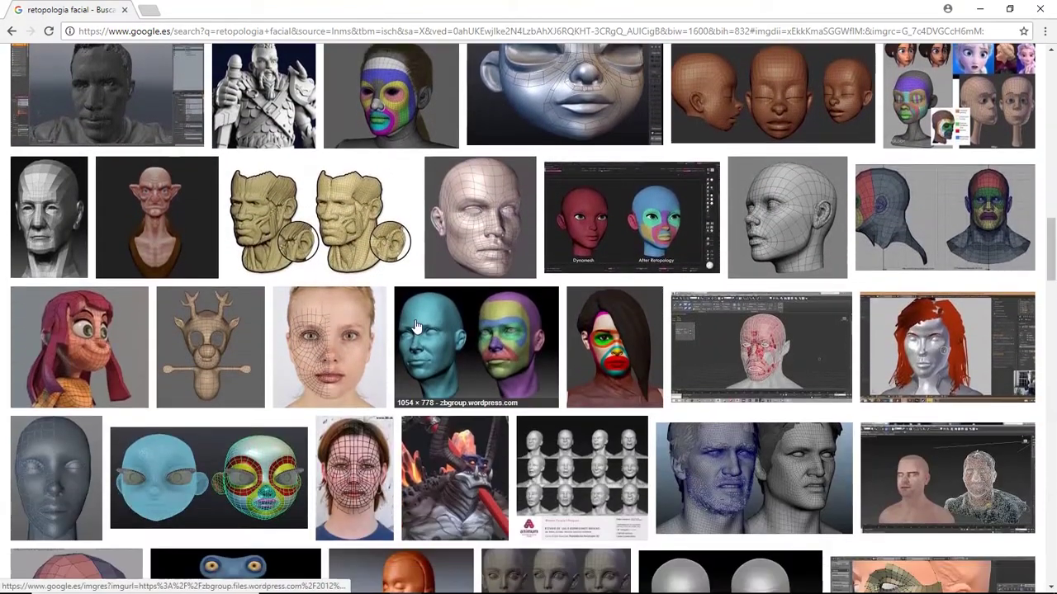
left_click(331, 355)
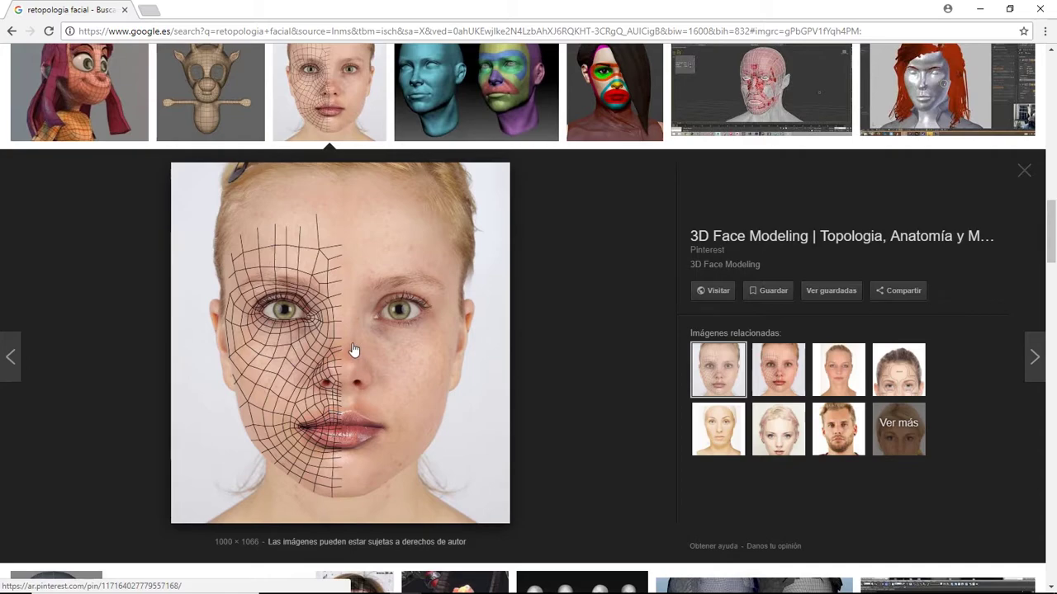
scroll(353, 350, "down", 2)
scroll(354, 350, "down", 1)
scroll(353, 351, "down", 1)
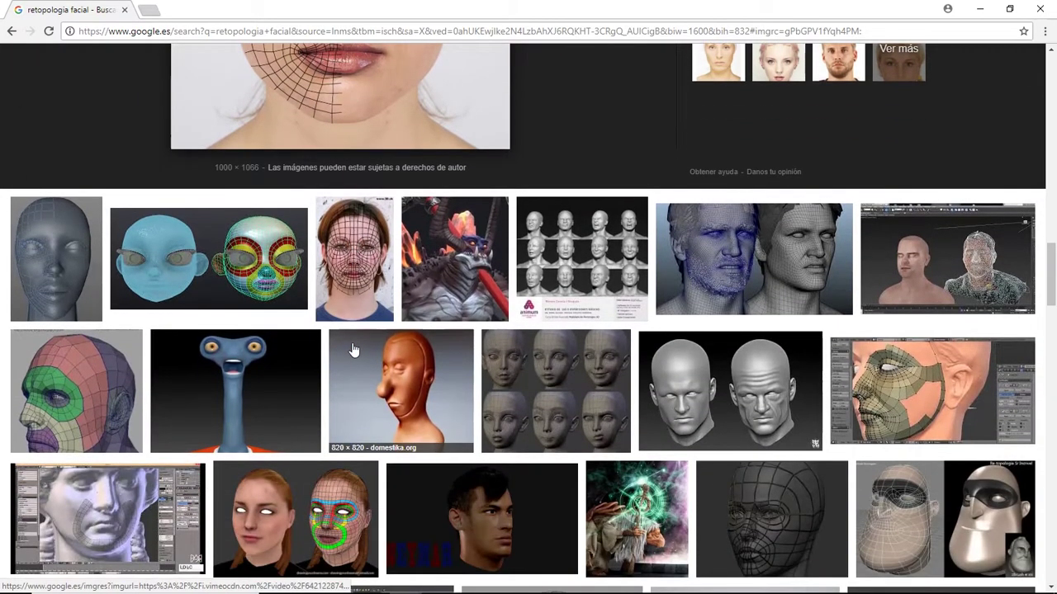
scroll(353, 350, "up", 2)
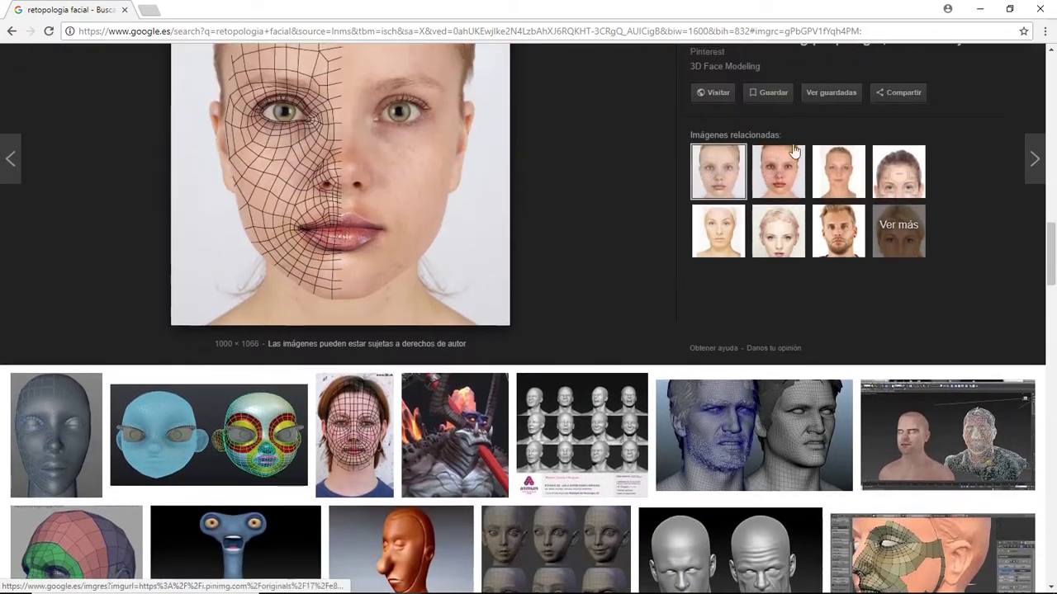
left_click(979, 8)
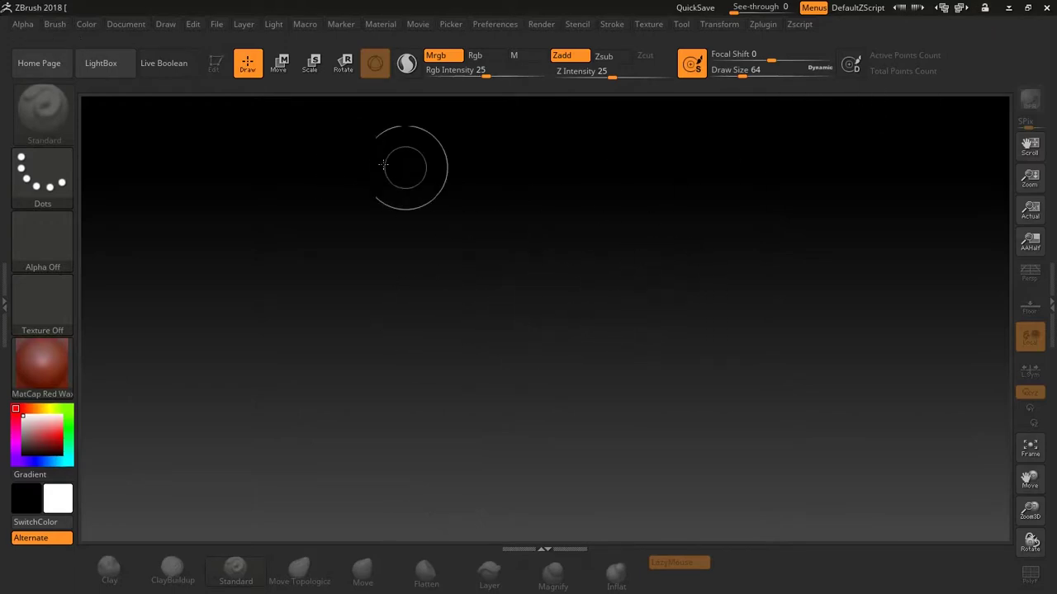
- Load DemoHeadFemale.ZPR from LightBox's Project tab, discarding the current project's changes
left_click(101, 63)
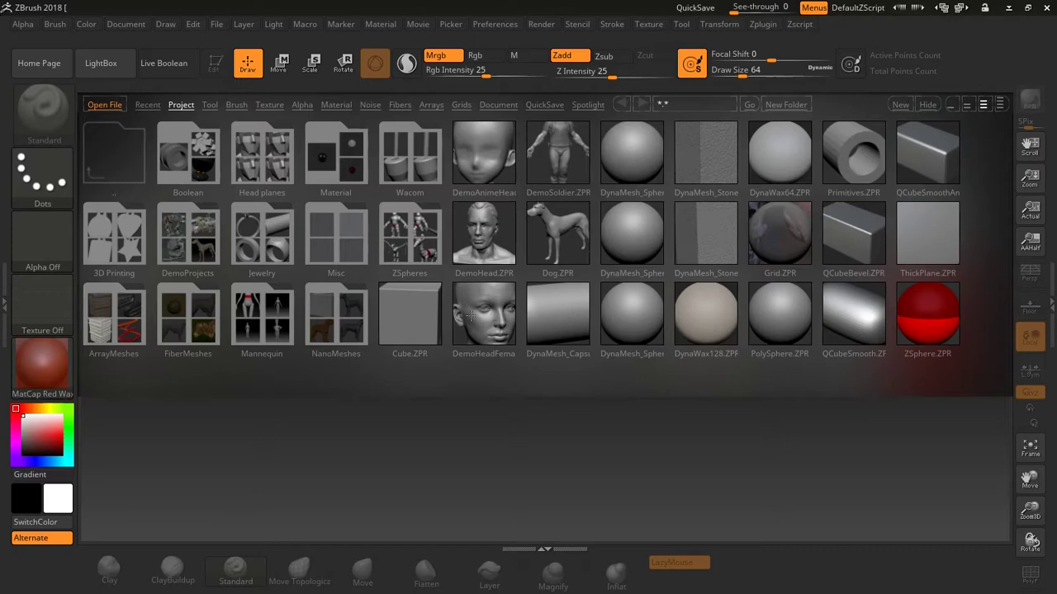
double_click(494, 317)
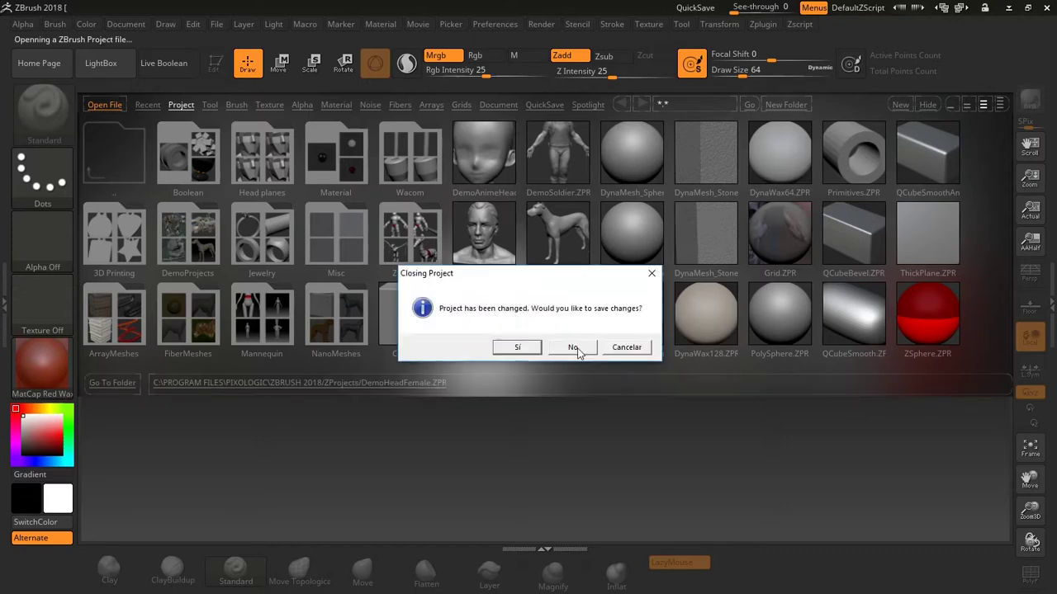
left_click(575, 347)
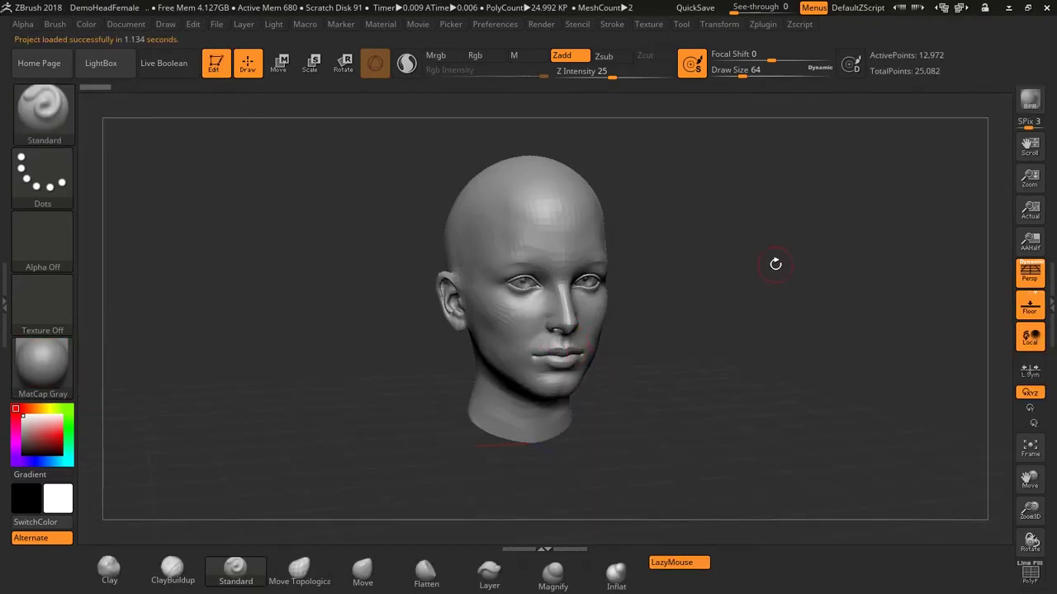
- Orbit the female head to a three-quarter view and dock the Tool palette showing FemaleHead
mouse_move(776, 262)
left_mouse_down()
mouse_move(737, 254)
mouse_move(745, 284)
mouse_move(632, 284)
left_mouse_up()
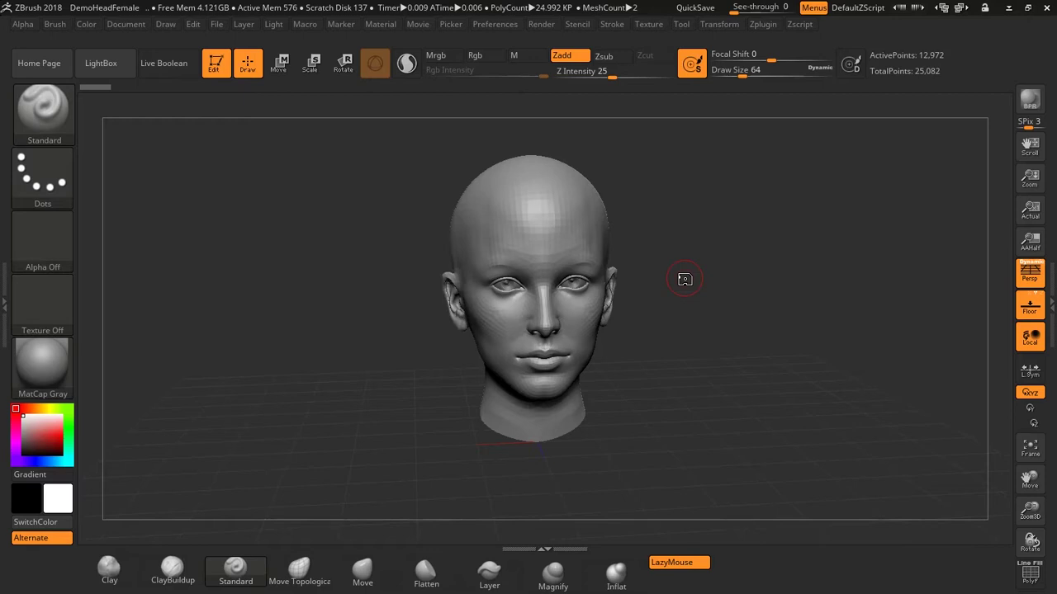
mouse_move(680, 274)
left_mouse_down()
mouse_move(707, 274)
mouse_move(682, 293)
mouse_move(585, 312)
mouse_move(655, 299)
mouse_move(704, 264)
mouse_move(680, 224)
mouse_move(721, 246)
left_mouse_up()
left_click_drag(790, 306, 960, 342)
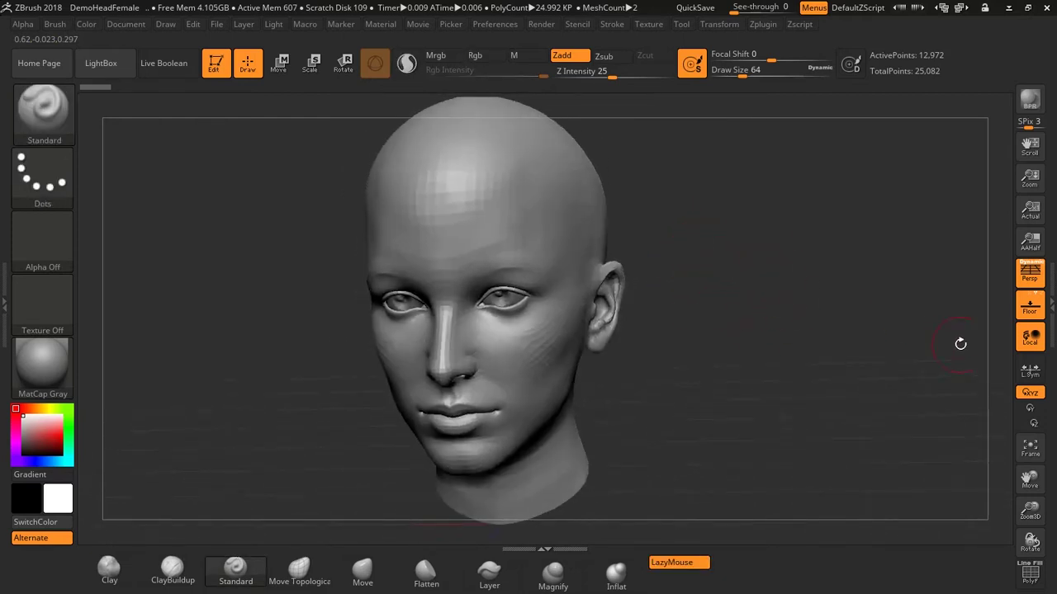
left_click(1047, 310)
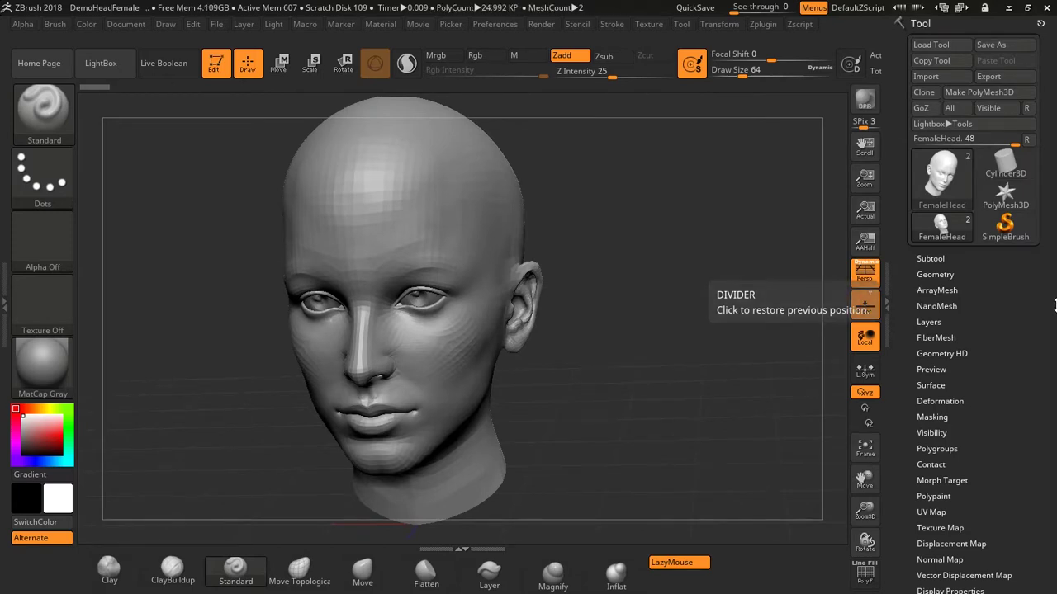
- Show the subtool list so only the FemaleHead mesh is visible, with the eyes hidden
left_click(937, 258)
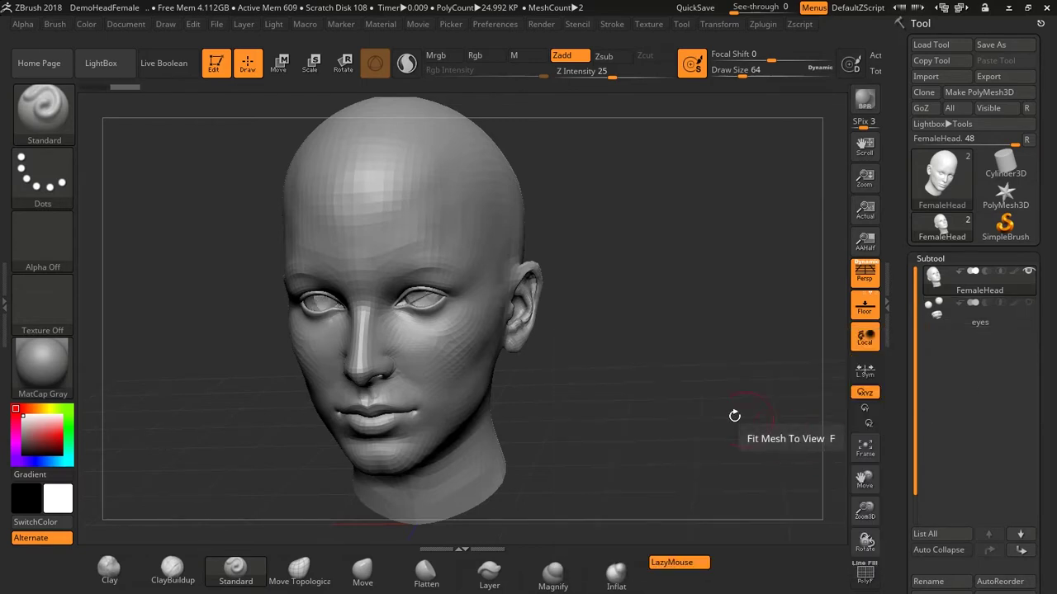
mouse_move(734, 415)
left_mouse_down()
mouse_move(645, 281)
mouse_move(545, 284)
left_mouse_up()
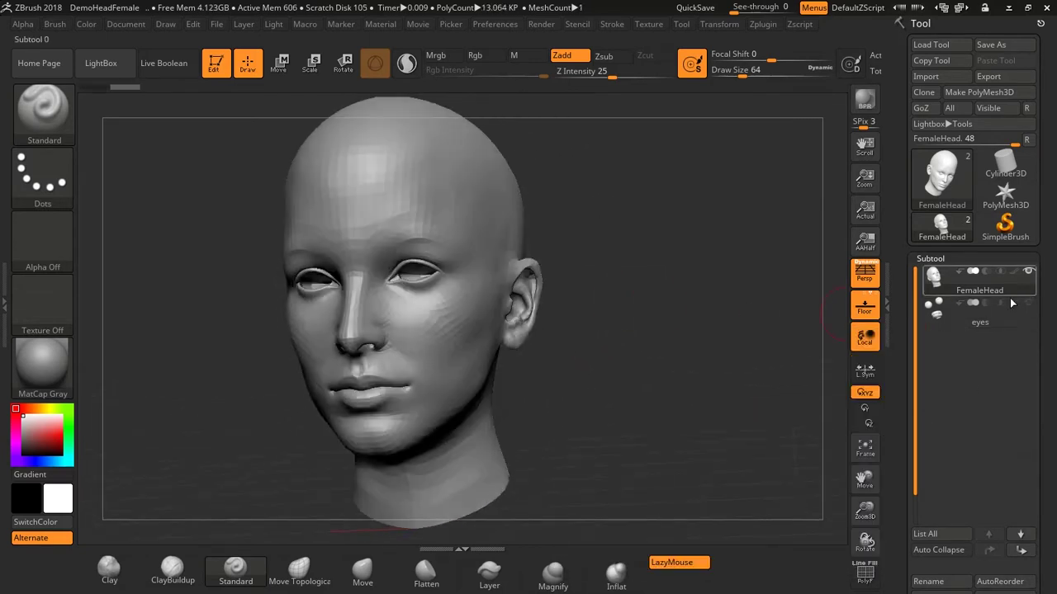
left_click(887, 331)
- Scroll down the tray and expand the Geometry subpalette to reveal its DynaMesh settings
scroll(900, 368, "down", 5)
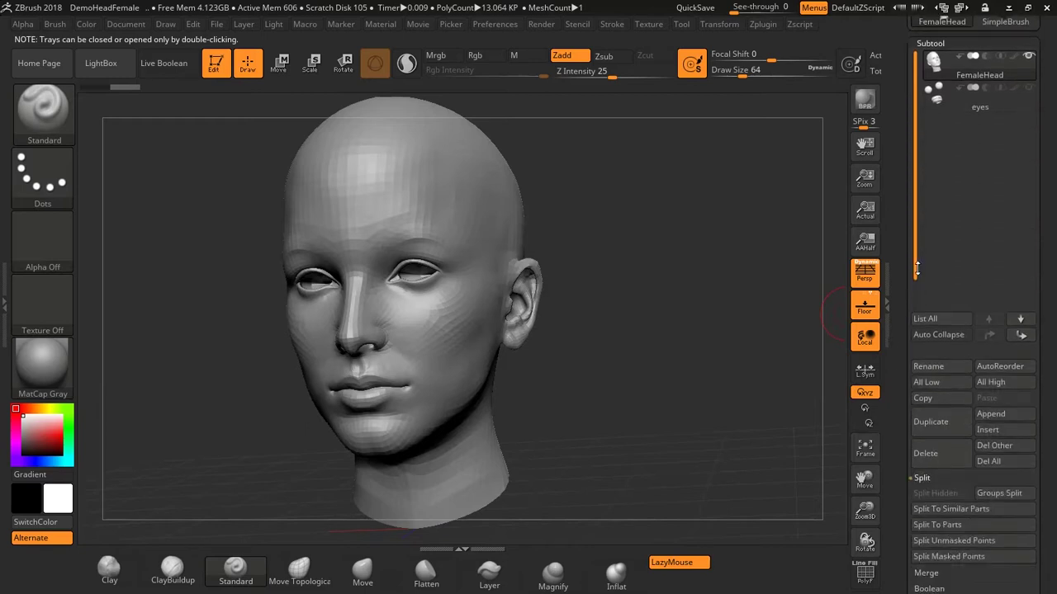
scroll(932, 355, "down", 3)
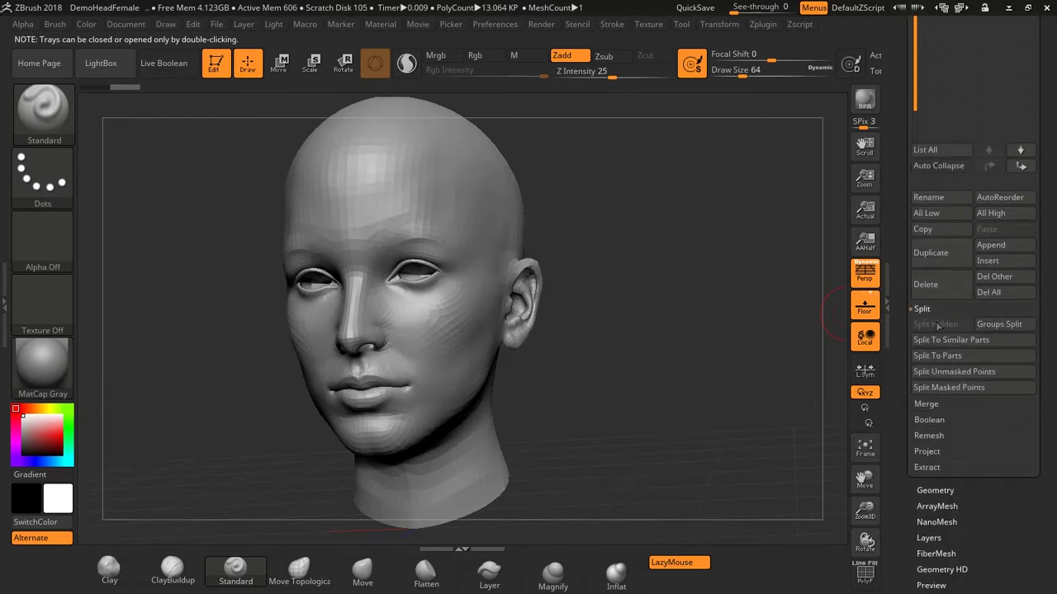
left_click(937, 490)
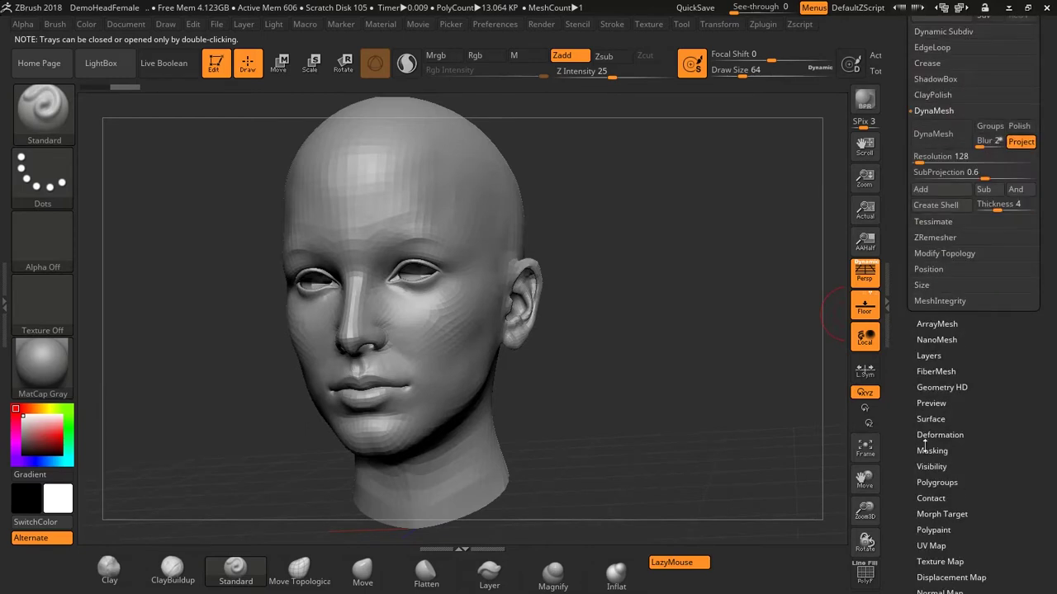
left_click_drag(907, 403, 908, 138)
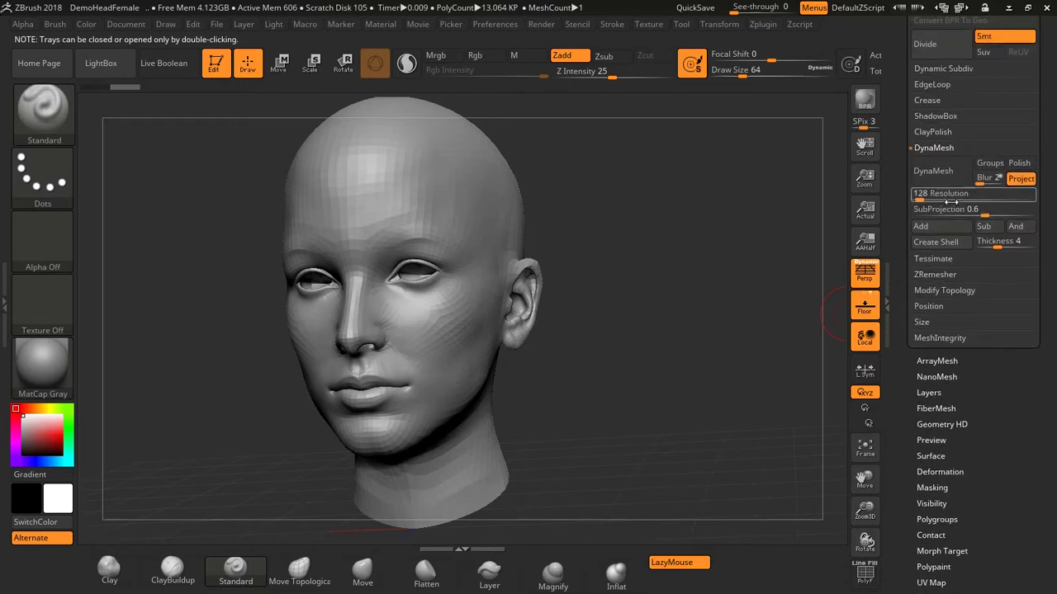
- Divide the FemaleHead twice, going from 13 KP to 833 KP at SDiv 4
left_click(932, 117)
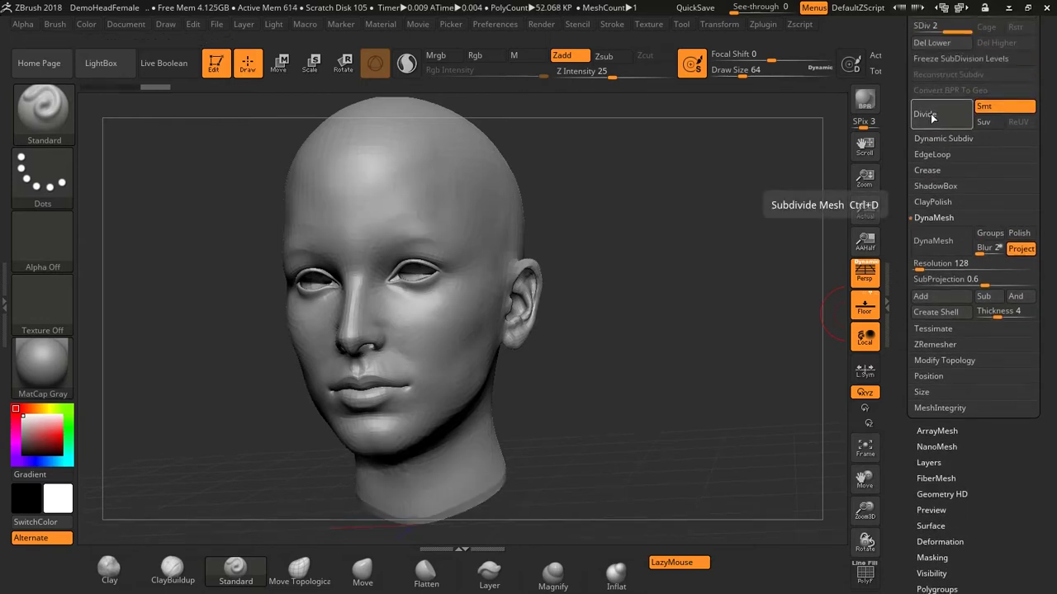
left_click(932, 117)
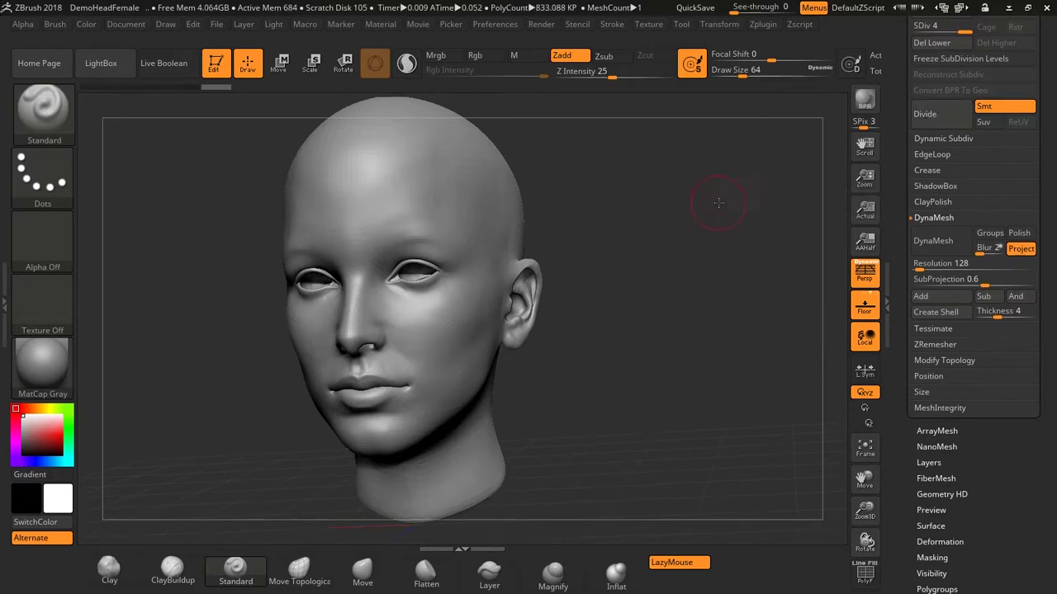
mouse_move(712, 201)
left_mouse_down()
mouse_move(743, 213)
mouse_move(677, 223)
left_mouse_up()
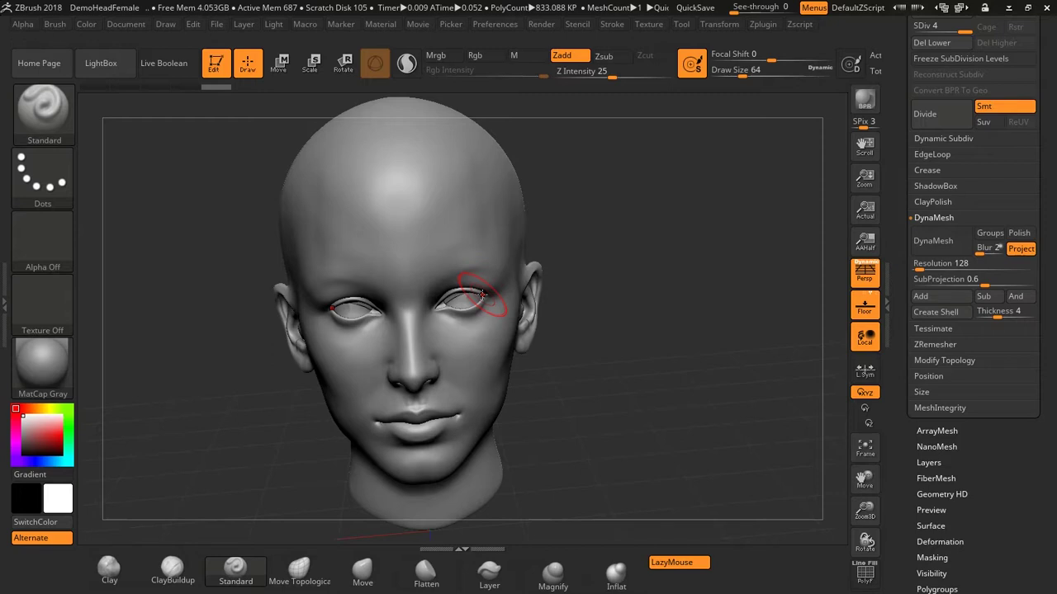
left_click_drag(685, 248, 687, 254)
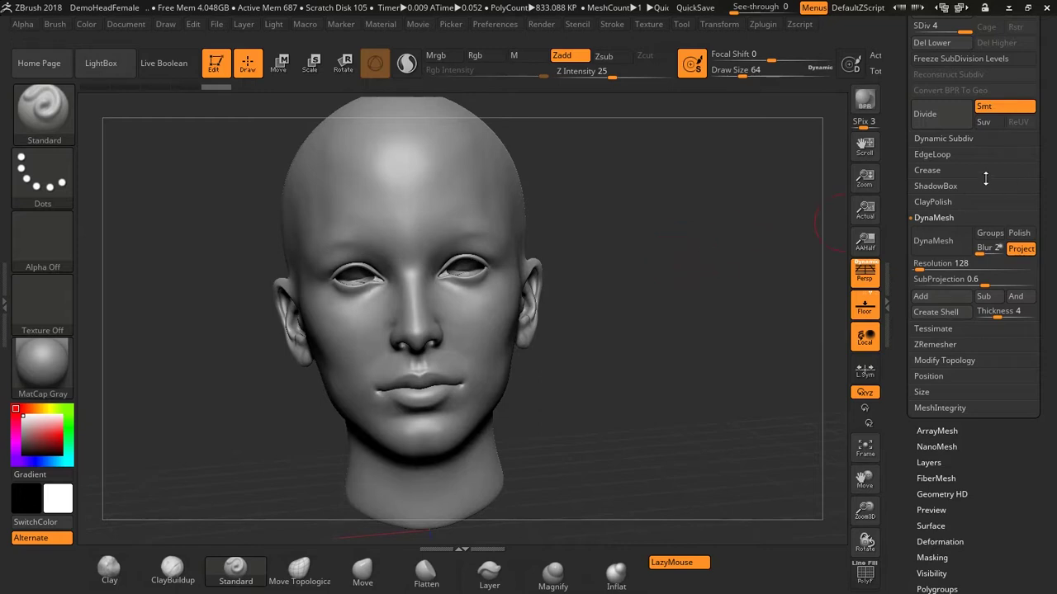
left_click_drag(898, 56, 902, 219)
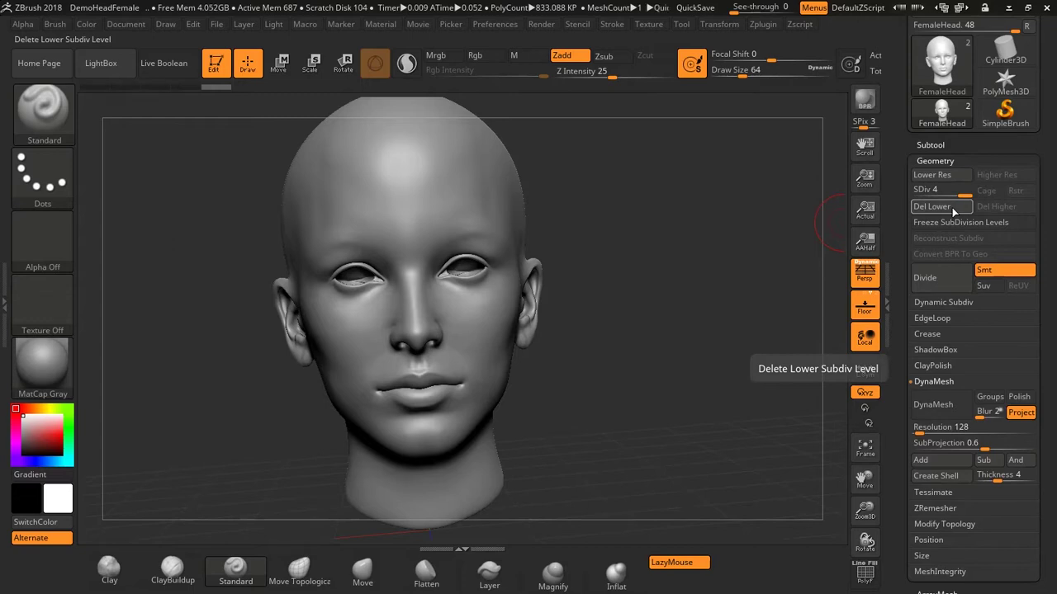
- Delete the head's lower subdivision levels, keeping only the 833 KP top level
left_click(949, 208)
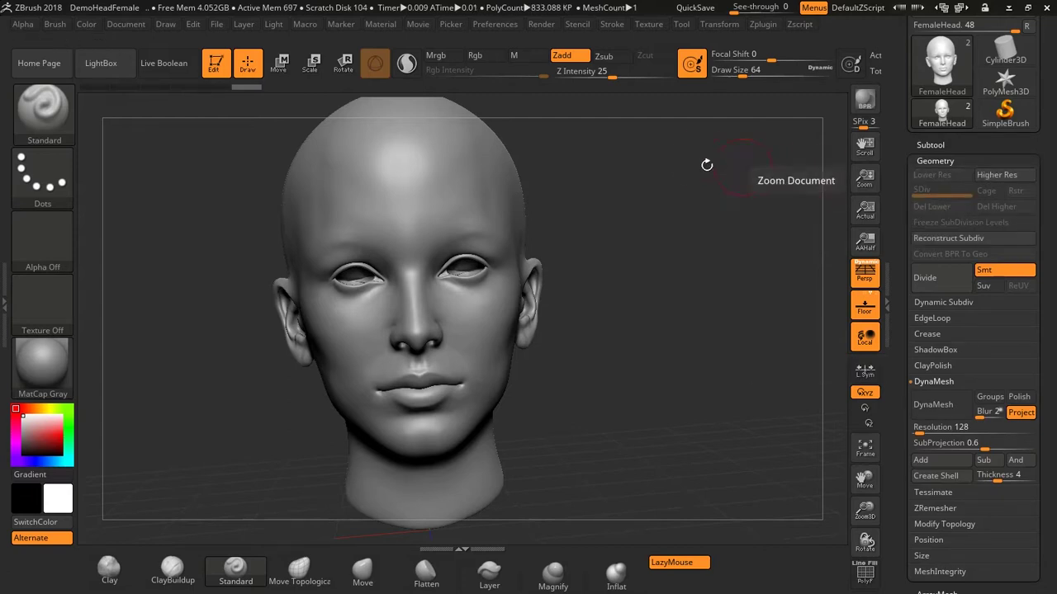
left_click_drag(705, 165, 728, 202)
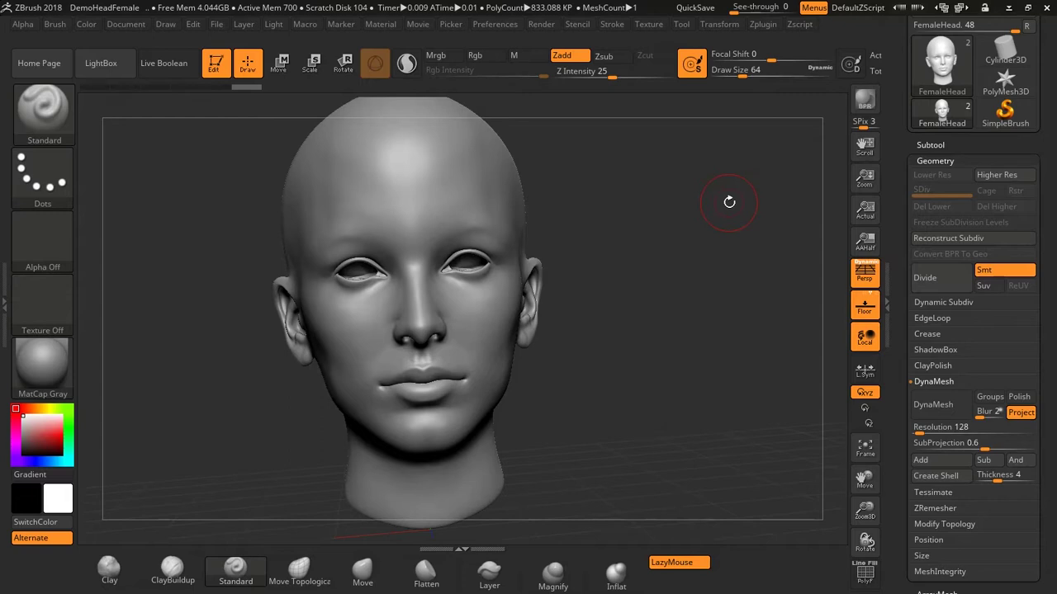
left_click_drag(702, 263, 675, 265)
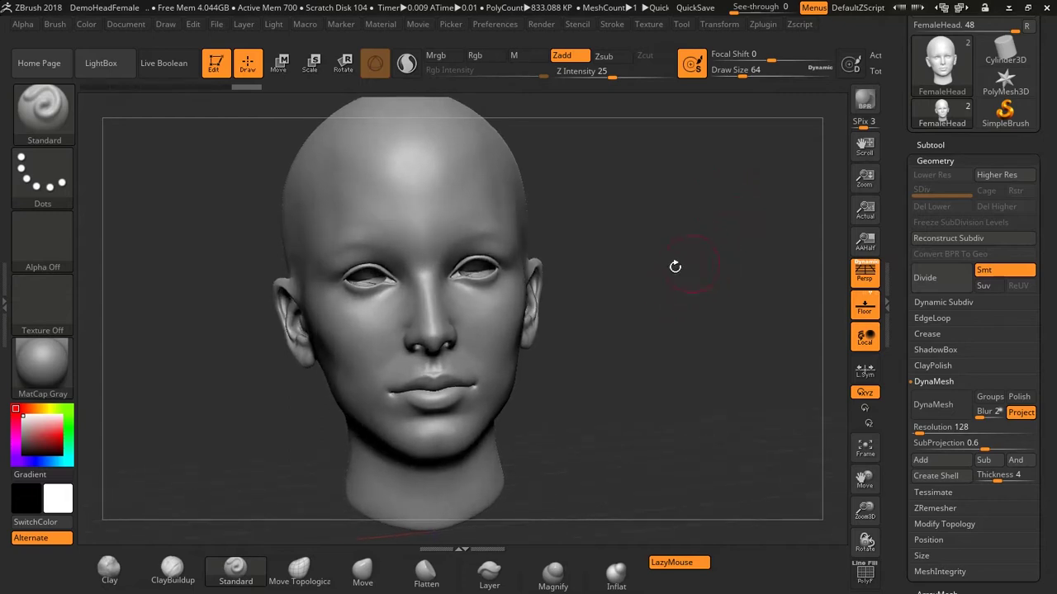
- Apply the SkinShade4 material to the head in place of MatCap Gray
left_click(39, 360)
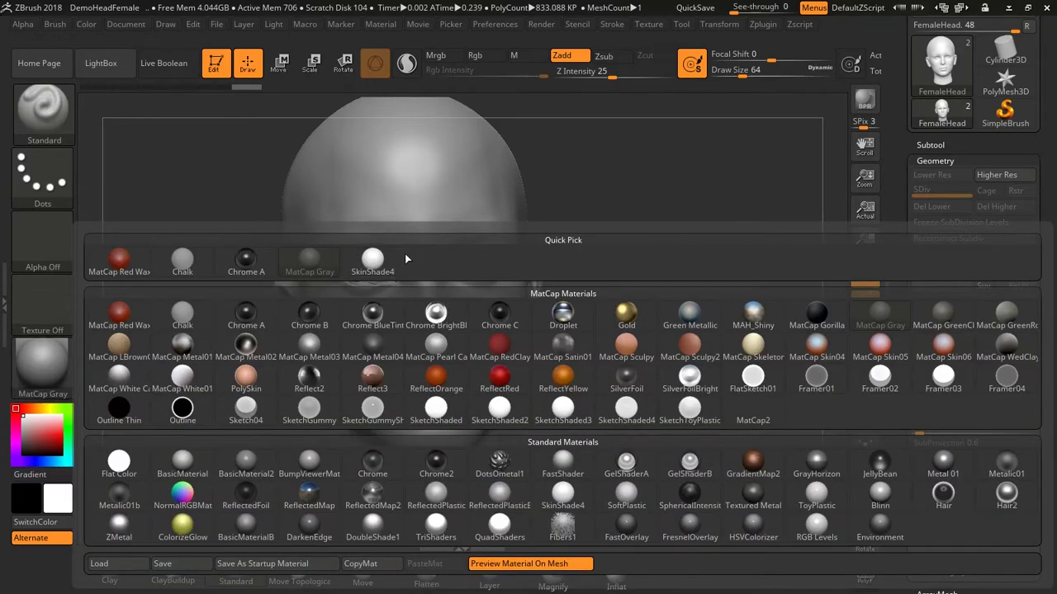
mouse_move(373, 261)
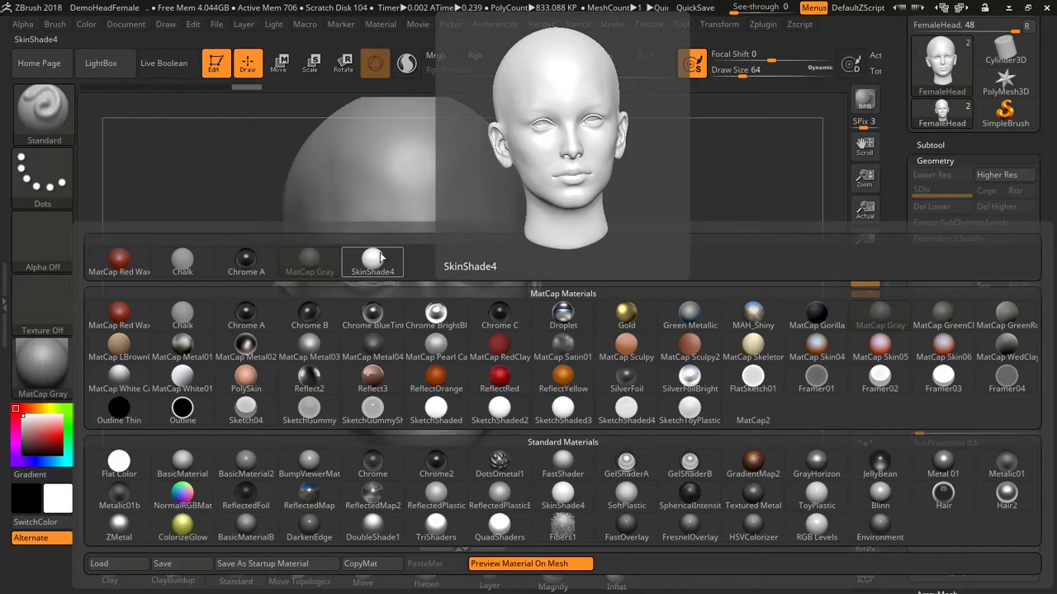
left_click(381, 260)
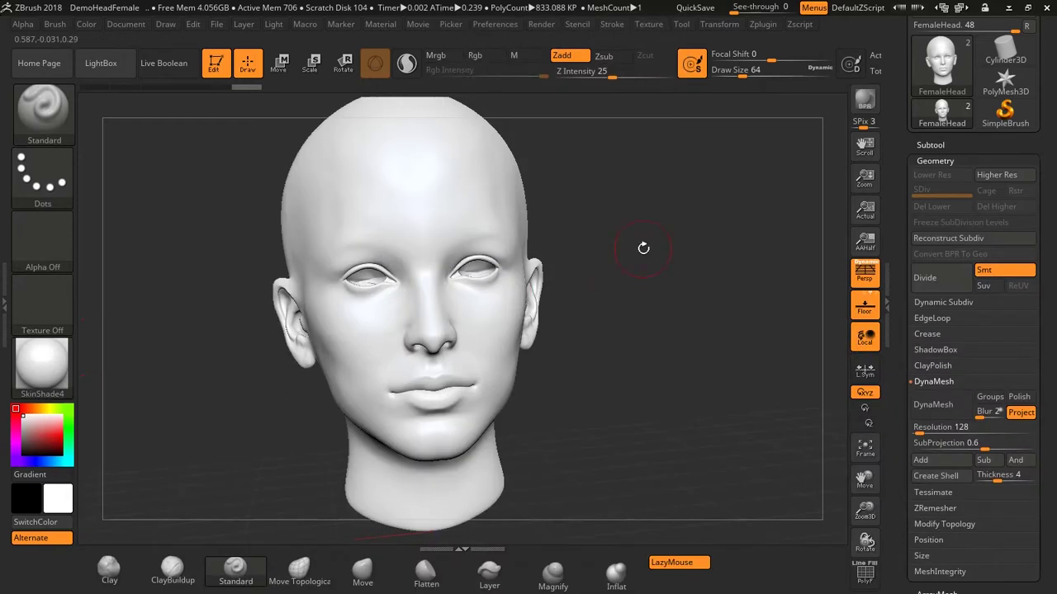
- Restrict strokes to the M material channel with Zadd off, and list the subtools
left_click_drag(644, 248, 716, 257)
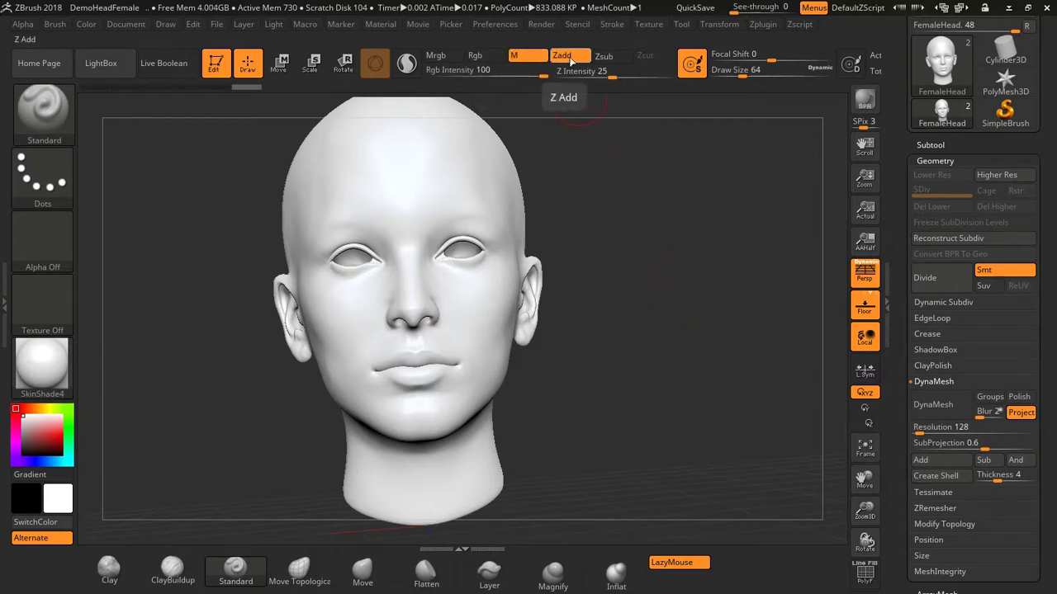
left_click(524, 58)
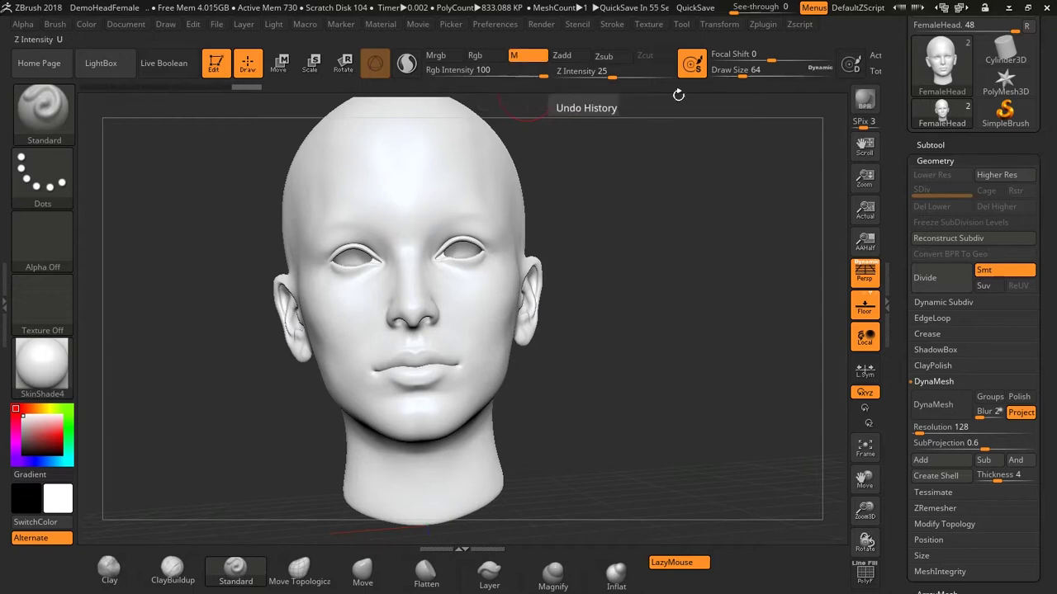
left_click(930, 145)
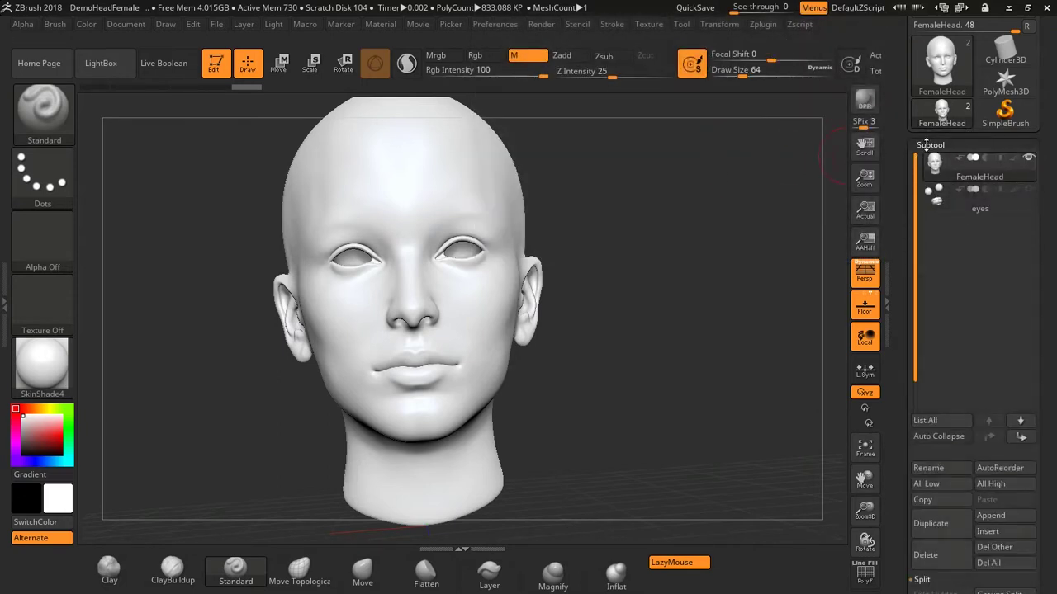
- Fill the entire FemaleHead with SkinShade4 using Color > FillObject
left_click_drag(660, 186, 659, 206)
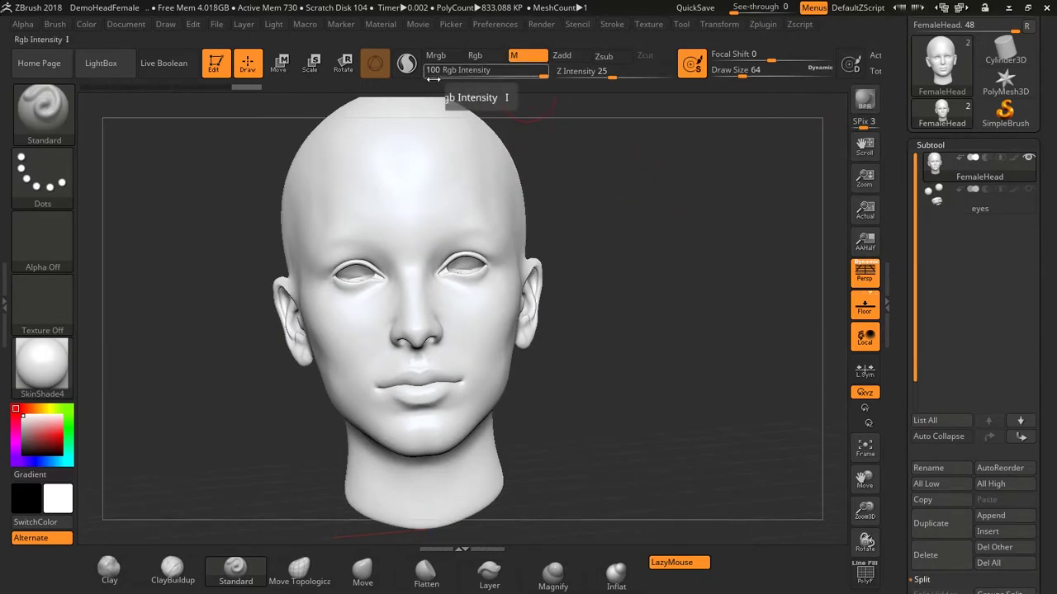
left_click(86, 24)
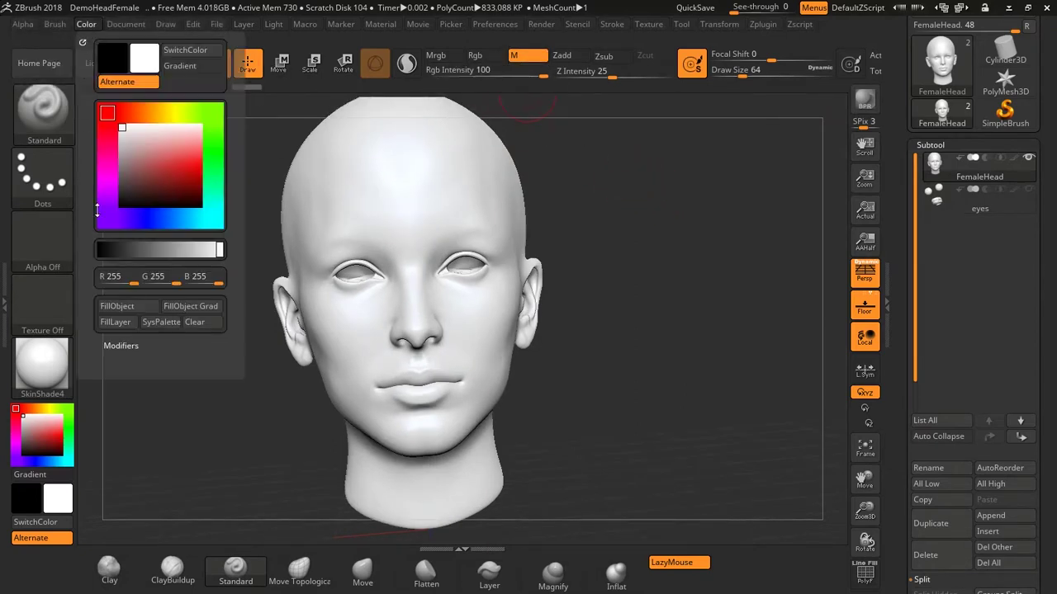
left_click(128, 308)
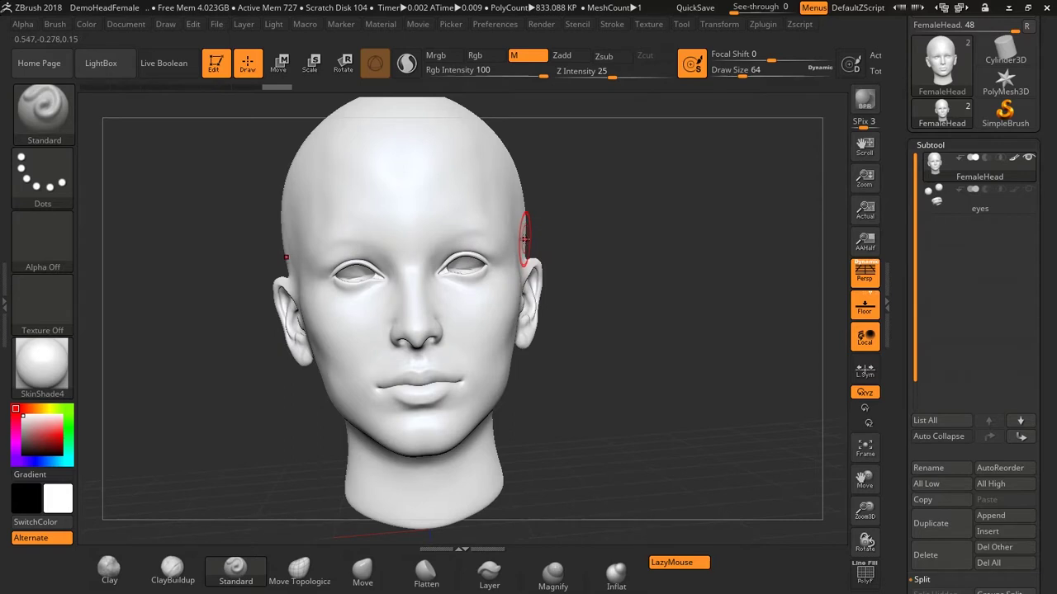
mouse_move(525, 238)
left_mouse_down()
mouse_move(652, 196)
mouse_move(716, 311)
left_mouse_up()
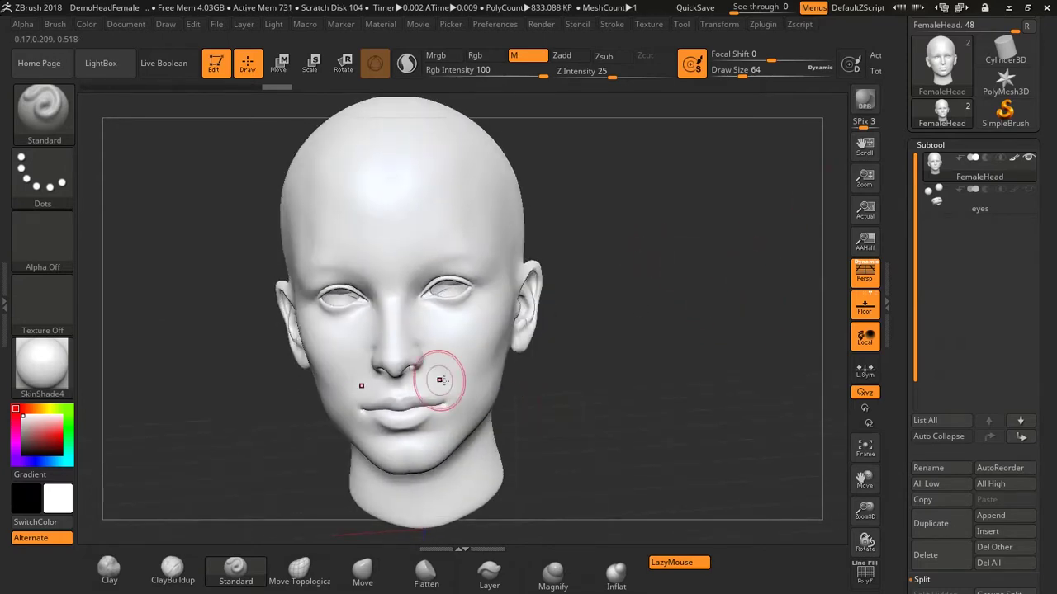
left_click_drag(570, 347, 609, 236)
left_click(342, 307)
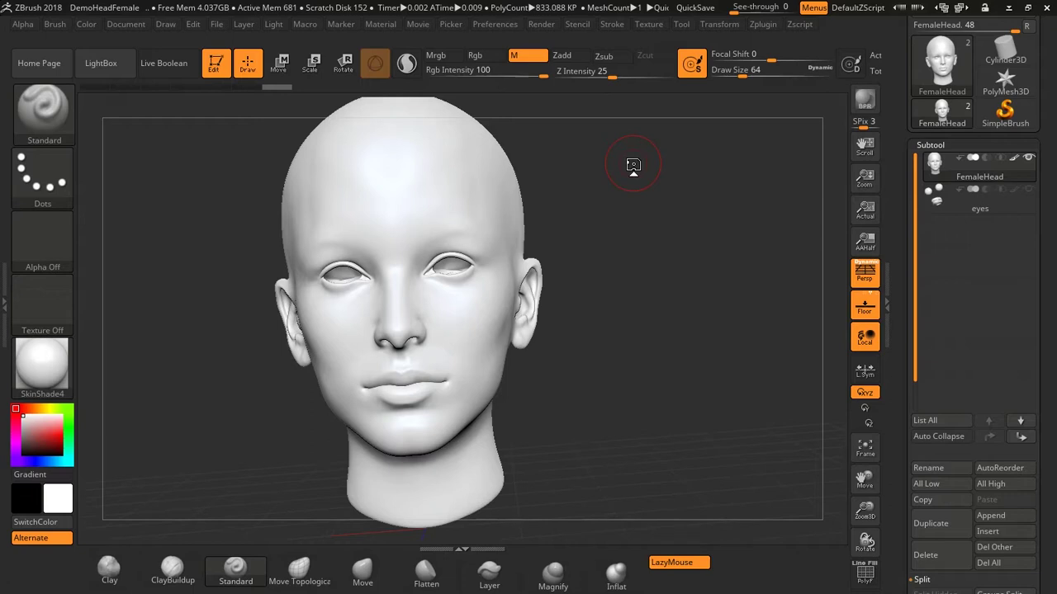
left_click_drag(652, 239, 655, 237)
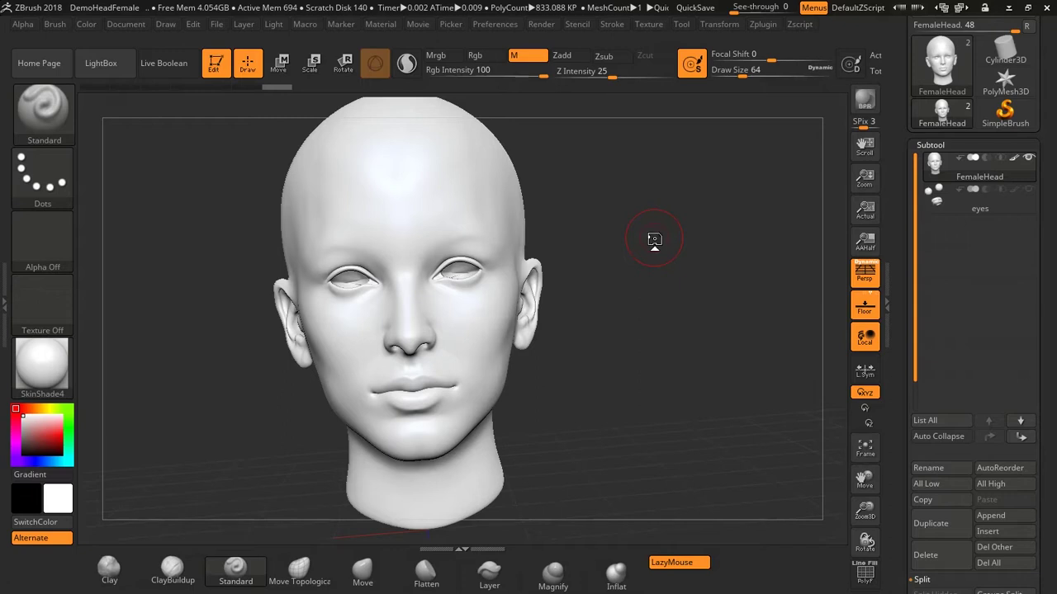
- Switch painting to the Rgb colour channel so M is turned off
left_click_drag(632, 250, 630, 255)
left_click(629, 256)
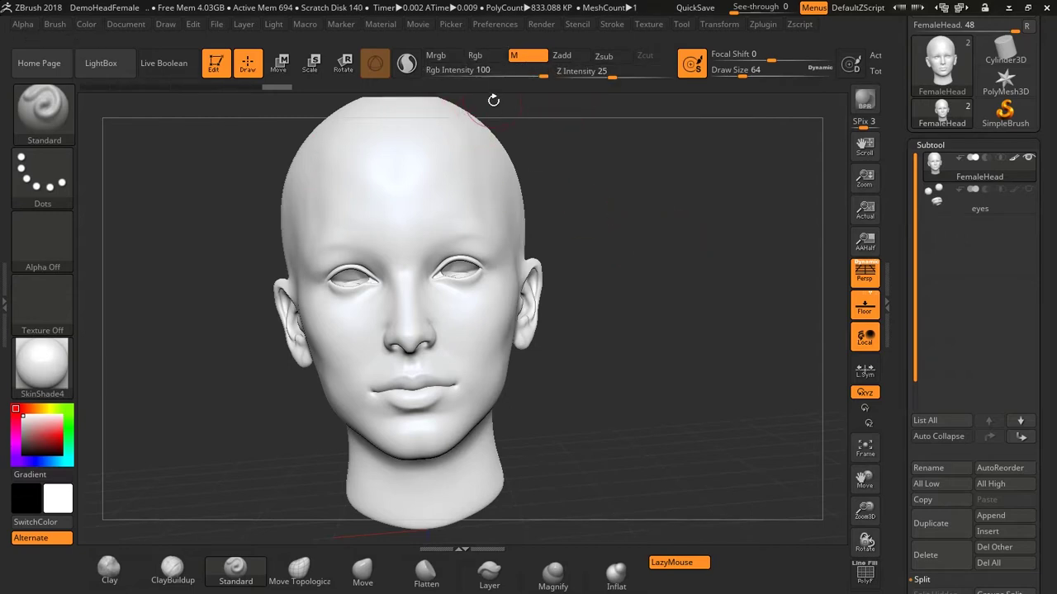
left_click(483, 56)
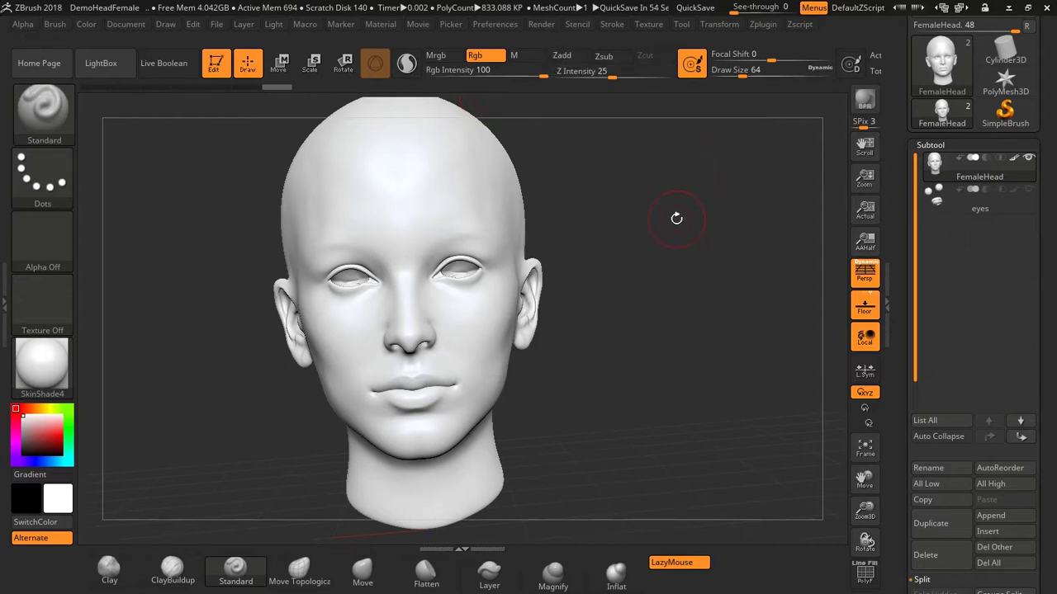
- Set the main paint colour to black and reduce Draw Size from 64 to 12
left_click_drag(676, 216, 581, 171)
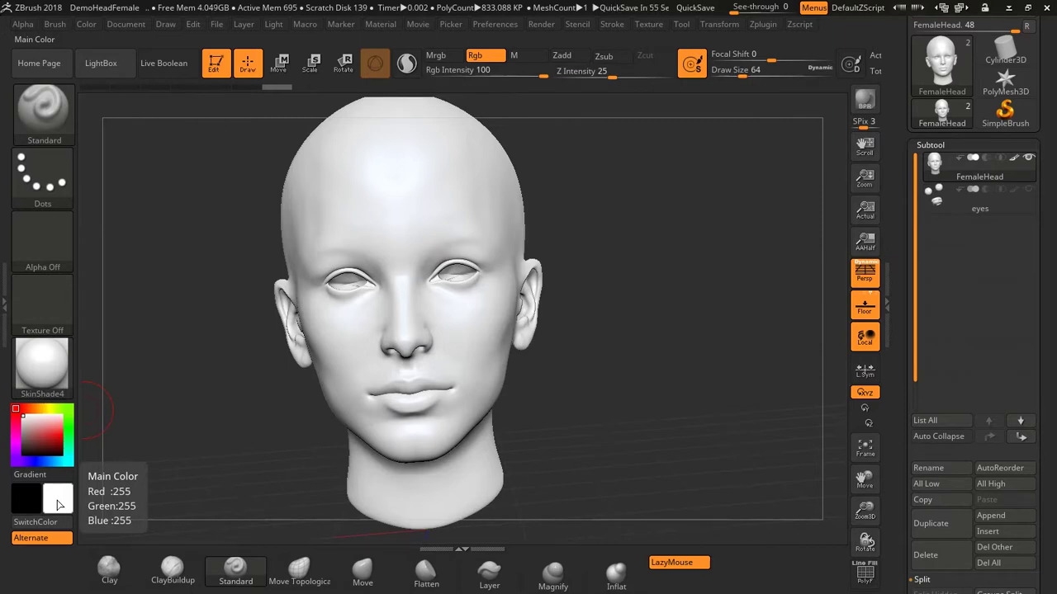
left_click(58, 505)
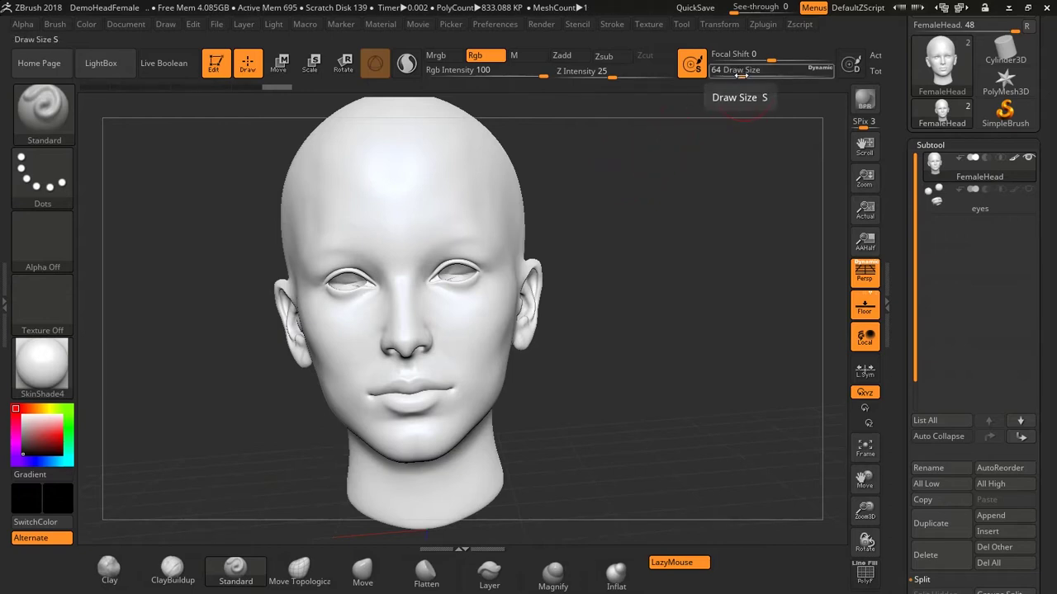
left_click_drag(743, 73, 724, 72)
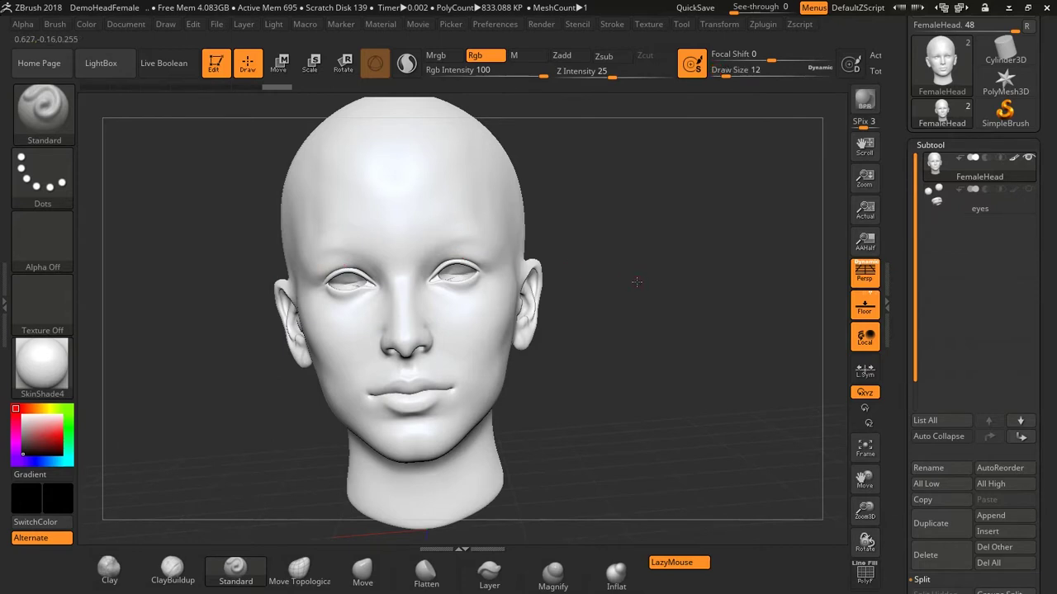
- Frame the head, turn perspective off, and zoom in close on the eyes
left_click_drag(636, 280, 594, 282)
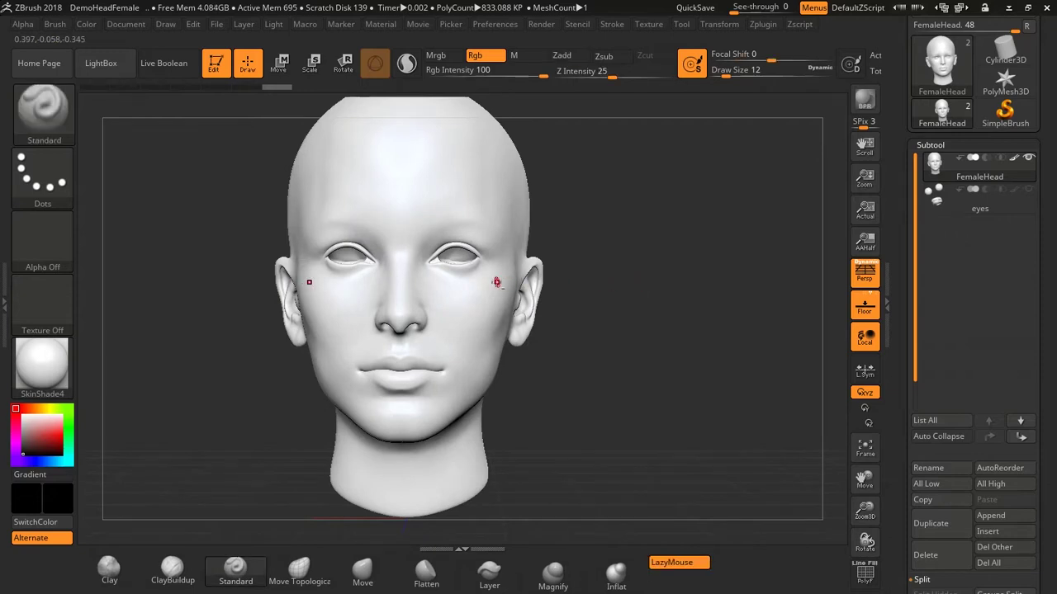
key("f")
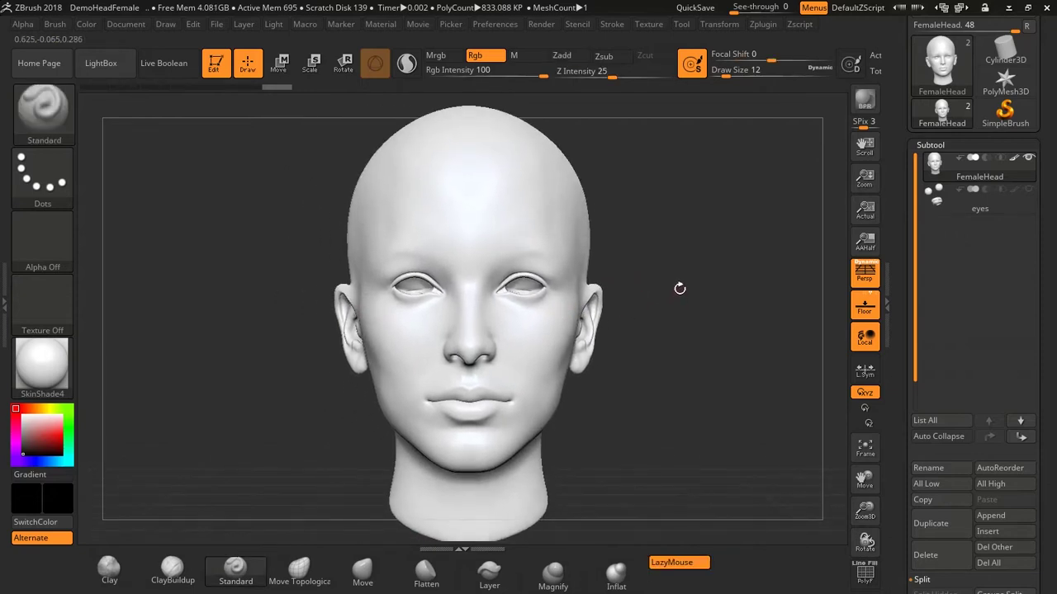
left_click(874, 279)
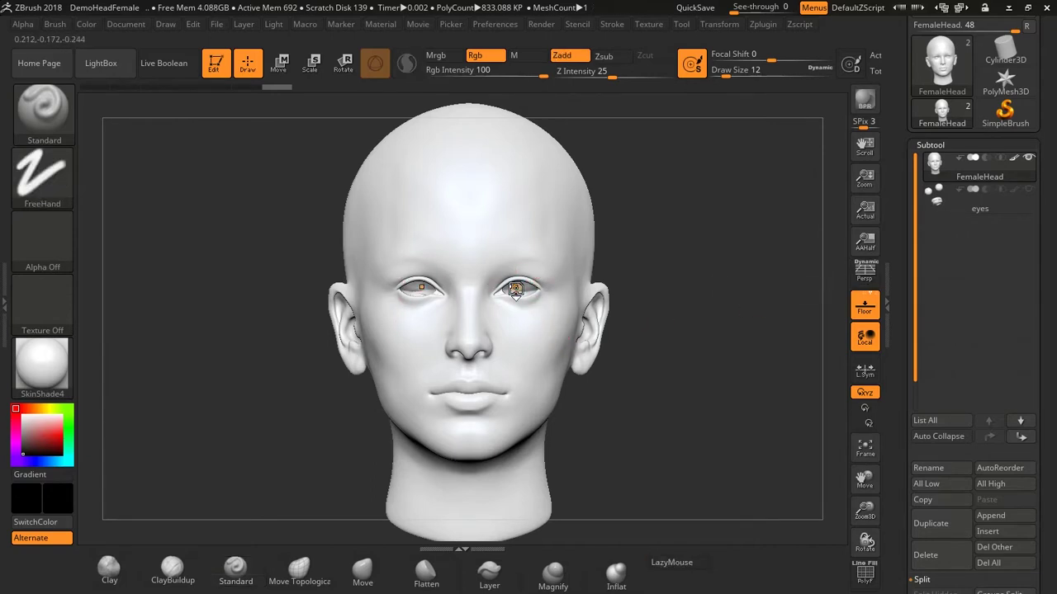
mouse_move(518, 291)
right_mouse_down("ctrl")
mouse_move(554, 293)
mouse_move(536, 303)
right_mouse_up("ctrl")
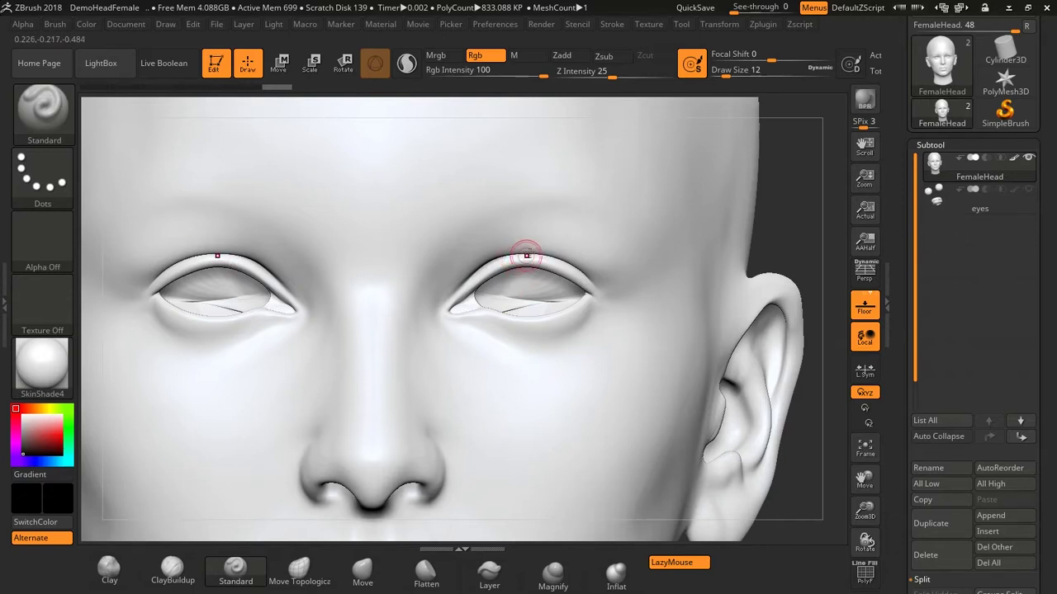
- Set the brush Draw Size to 5
left_click(723, 71)
type("8")
key("BackSpace")
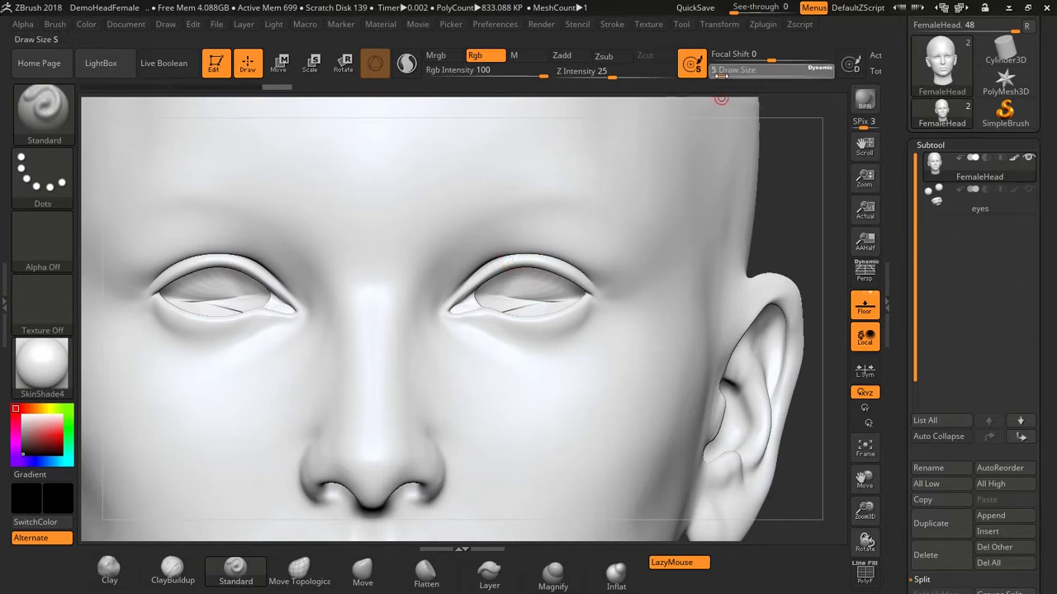
type("5")
key("Return")
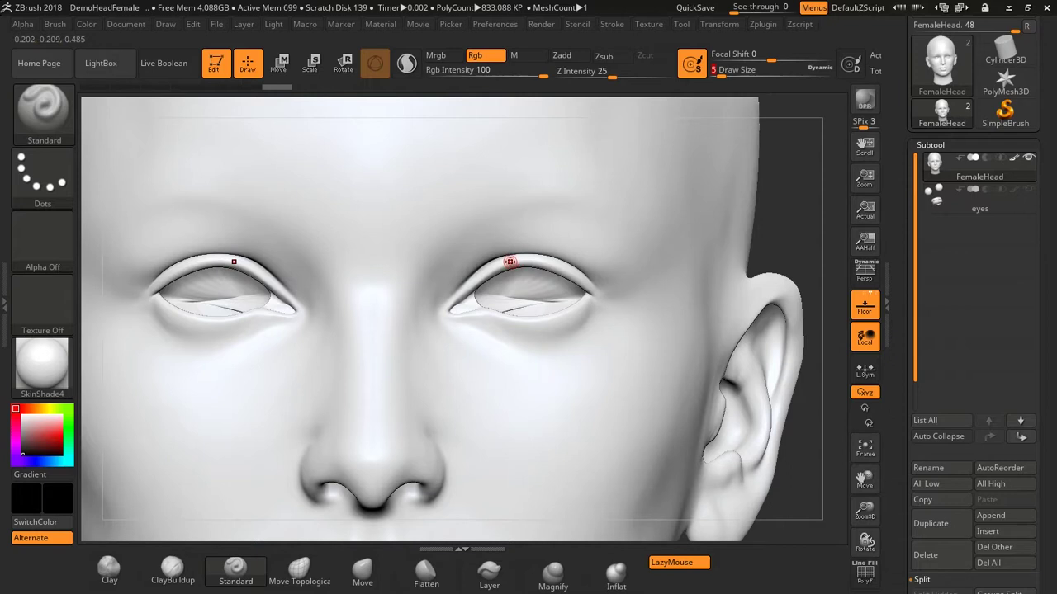
- Paint mirrored black loops around each eye opening and eye socket
mouse_move(509, 261)
left_mouse_down()
mouse_move(446, 313)
mouse_move(528, 325)
mouse_move(590, 309)
mouse_move(596, 294)
mouse_move(579, 279)
mouse_move(514, 260)
left_mouse_up()
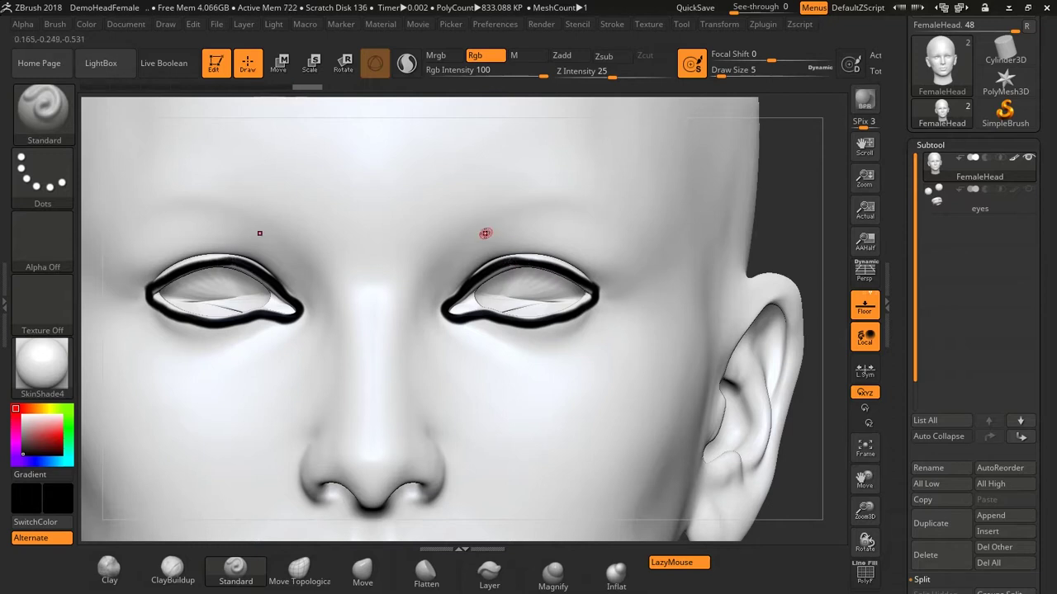
mouse_move(456, 239)
left_mouse_down()
mouse_move(429, 261)
mouse_move(411, 327)
mouse_move(443, 354)
mouse_move(496, 368)
mouse_move(550, 370)
mouse_move(603, 345)
mouse_move(632, 318)
mouse_move(652, 266)
mouse_move(617, 229)
mouse_move(558, 222)
mouse_move(456, 237)
left_mouse_up()
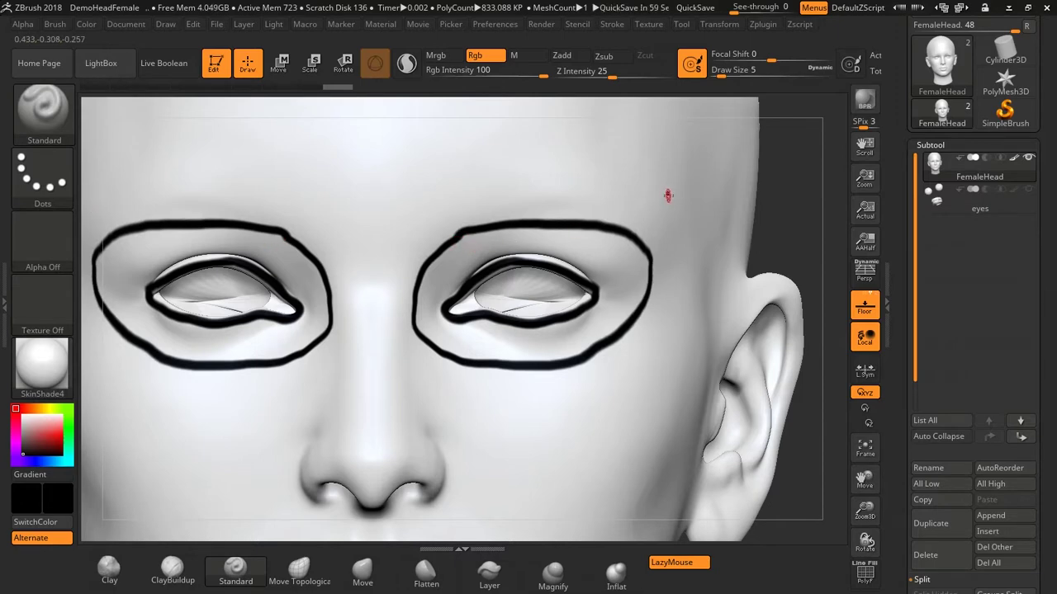
key("f")
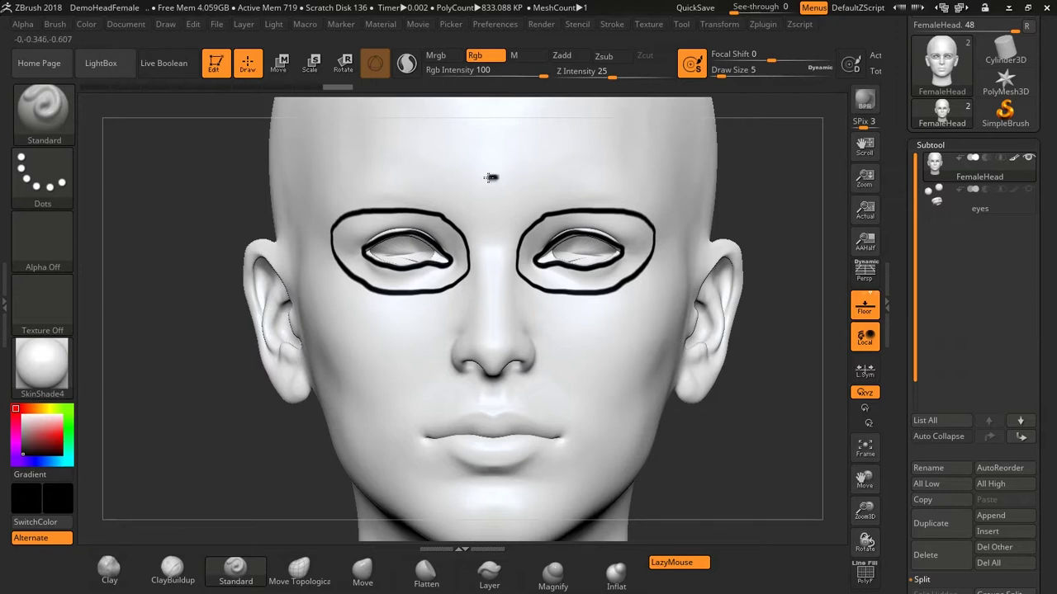
- Paint a brow line across the forehead, continue it down under both eyes, and rotate to check it
left_click_drag(491, 177, 356, 186)
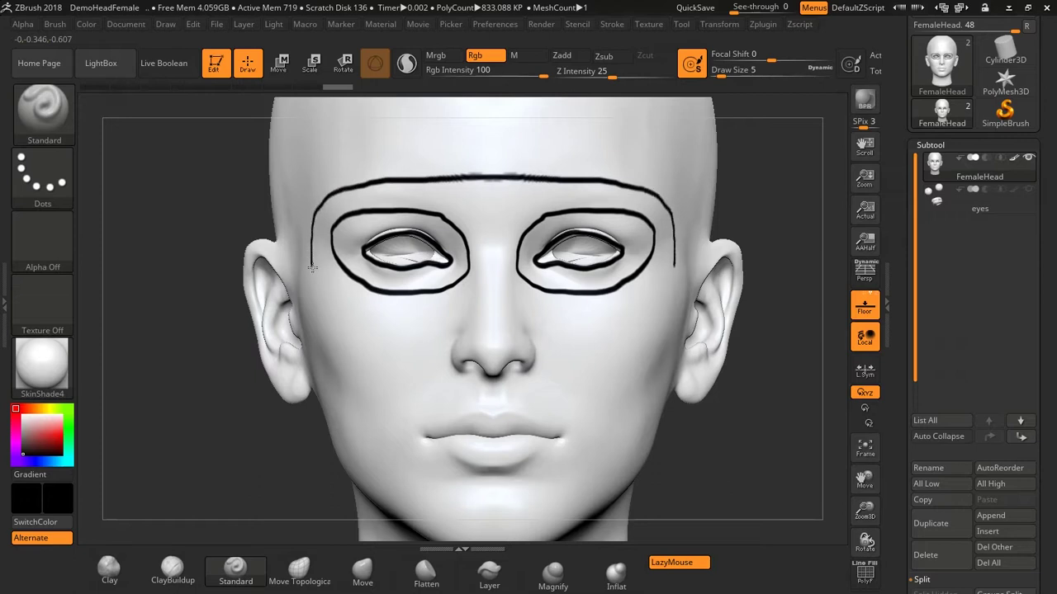
mouse_move(327, 300)
left_mouse_down()
mouse_move(369, 322)
mouse_move(428, 316)
left_mouse_up()
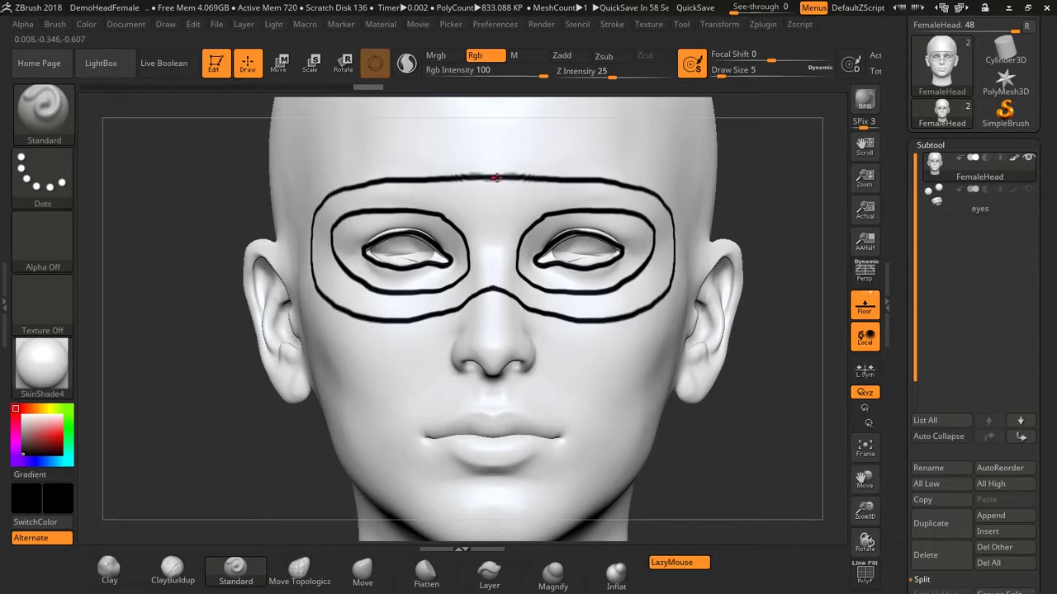
left_click_drag(771, 191, 770, 188)
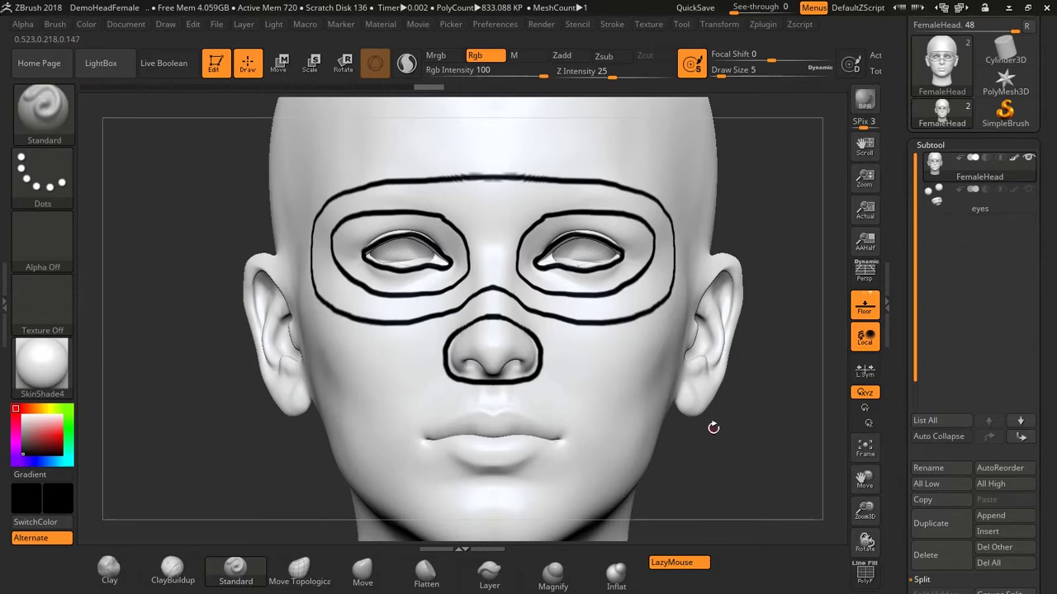
mouse_move(709, 460)
left_mouse_down()
mouse_move(714, 450)
mouse_move(682, 468)
left_mouse_up()
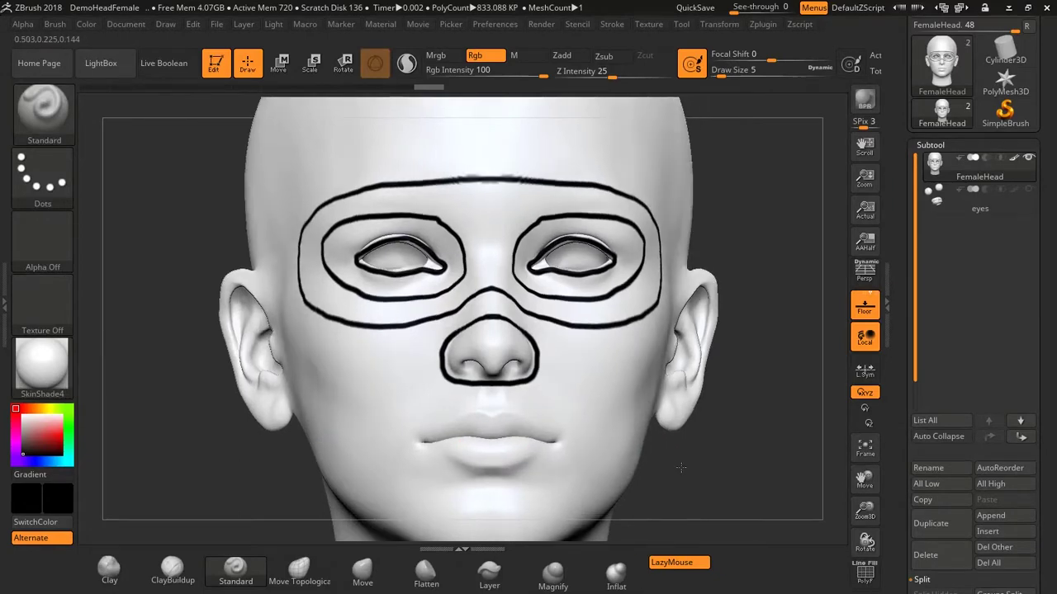
right_click(681, 468)
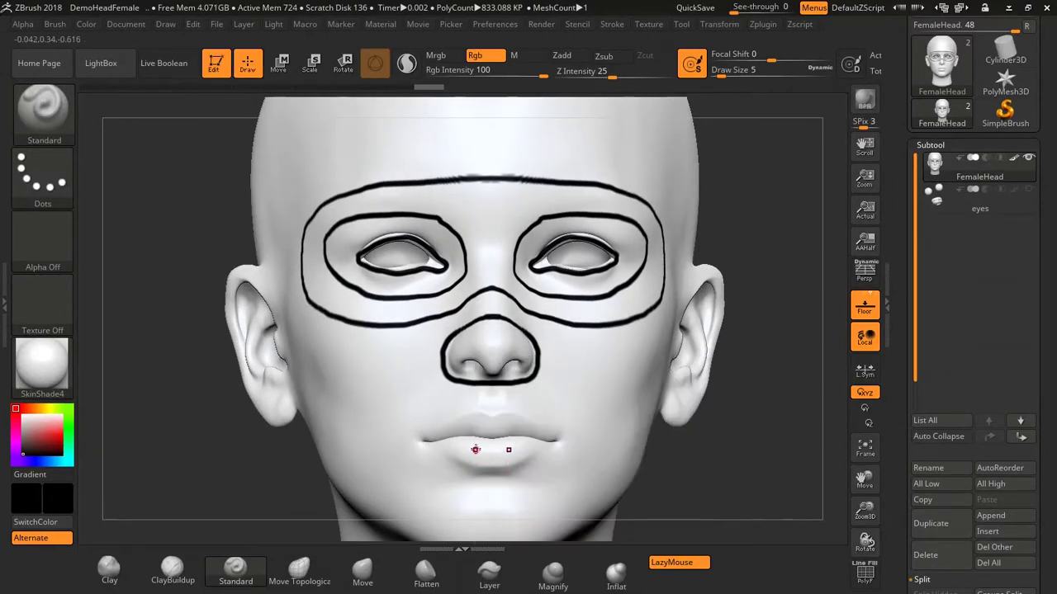
- Zoom in on the lips, paint a closed outline joined at the centre, and zoom back out
mouse_move(476, 449)
right_mouse_down("ctrl")
mouse_move(598, 427)
mouse_move(488, 367)
mouse_move(509, 313)
mouse_move(519, 316)
right_mouse_up("ctrl")
key("l")
key("l")
key("l")
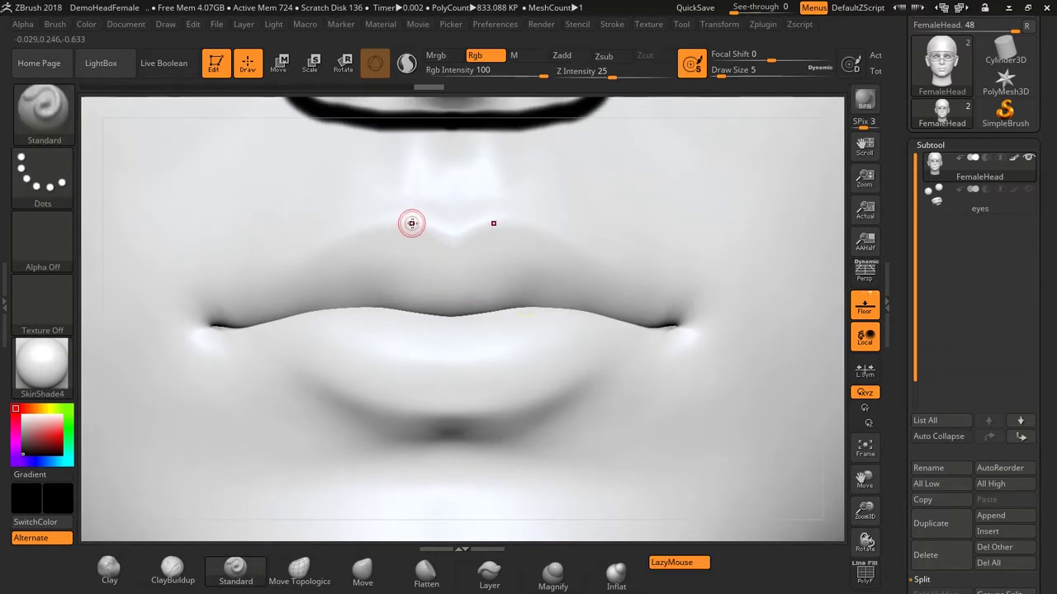
mouse_move(415, 220)
left_mouse_down()
mouse_move(364, 230)
mouse_move(193, 324)
mouse_move(198, 339)
mouse_move(335, 406)
mouse_move(398, 425)
mouse_move(445, 420)
left_mouse_up()
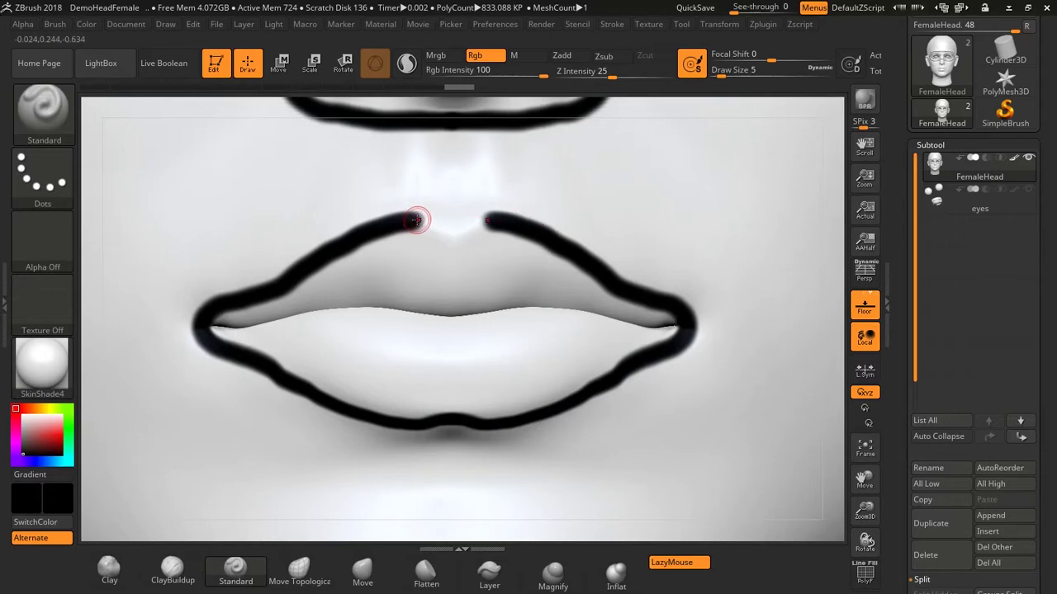
left_click_drag(414, 221, 452, 241)
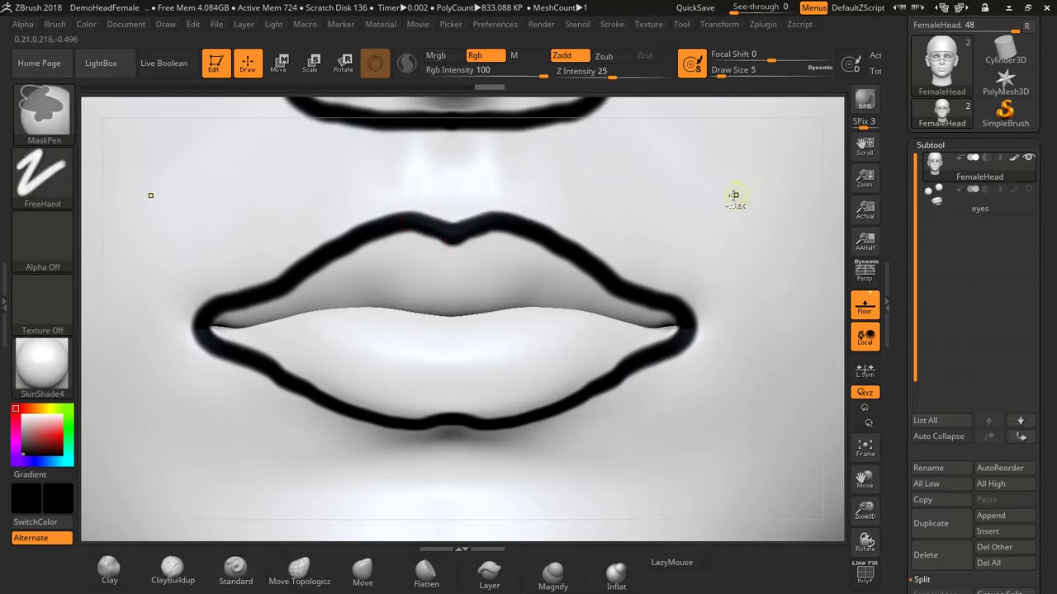
mouse_move(732, 195)
right_mouse_down("ctrl")
mouse_move(596, 229)
mouse_move(549, 321)
right_mouse_up("ctrl")
right_click_drag(644, 267, 627, 291, "ctrl")
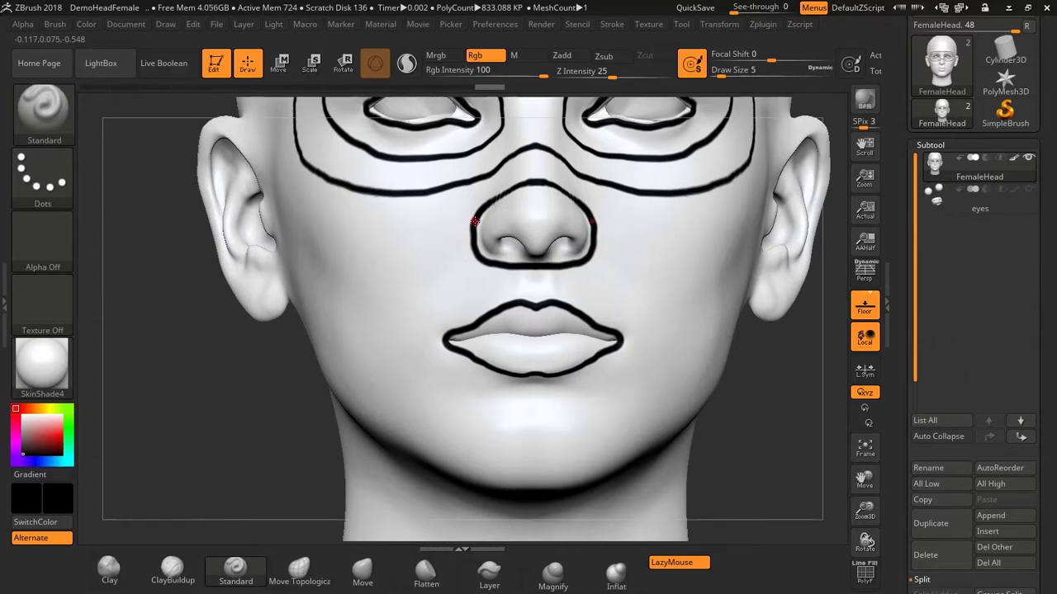
- Paint lines from the nose wings to the mouth corners and from the cheeks down to the jaw
left_click_drag(469, 232, 444, 324)
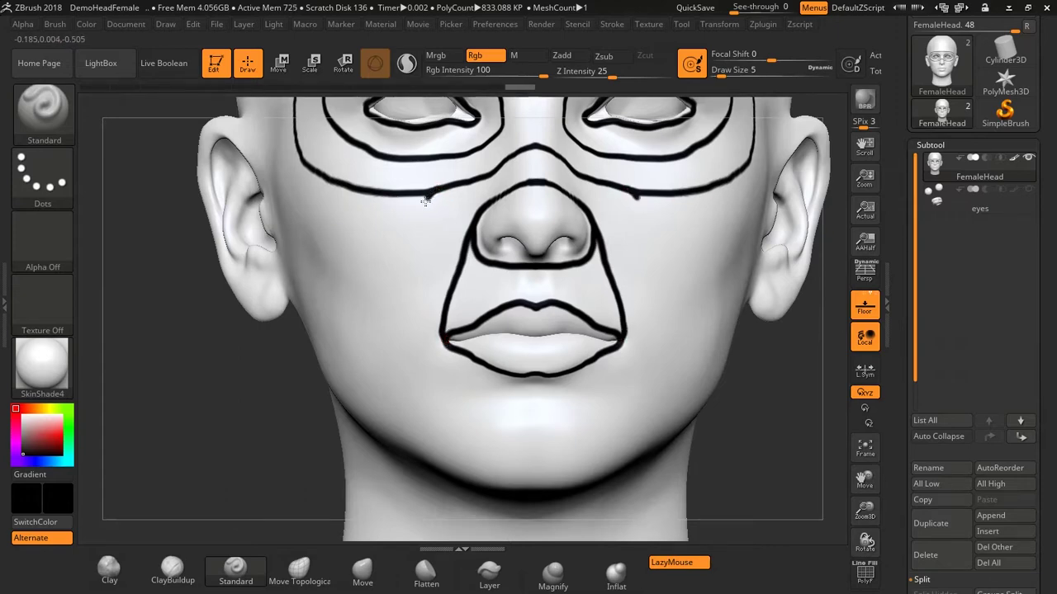
mouse_move(425, 198)
left_mouse_down()
mouse_move(394, 284)
mouse_move(384, 383)
mouse_move(417, 430)
mouse_move(531, 470)
left_mouse_up()
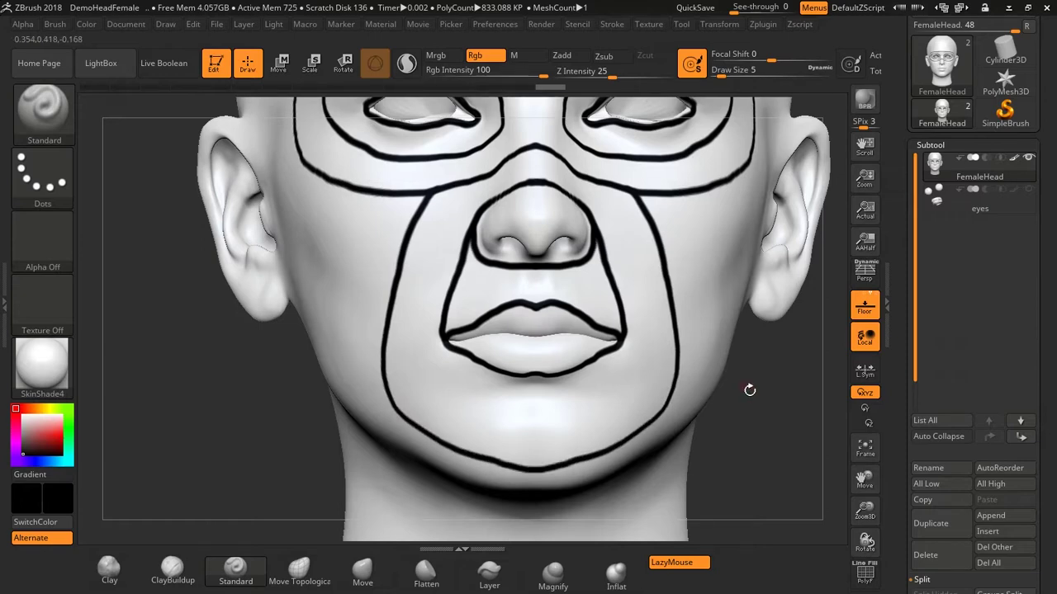
left_click_drag(748, 385, 775, 446)
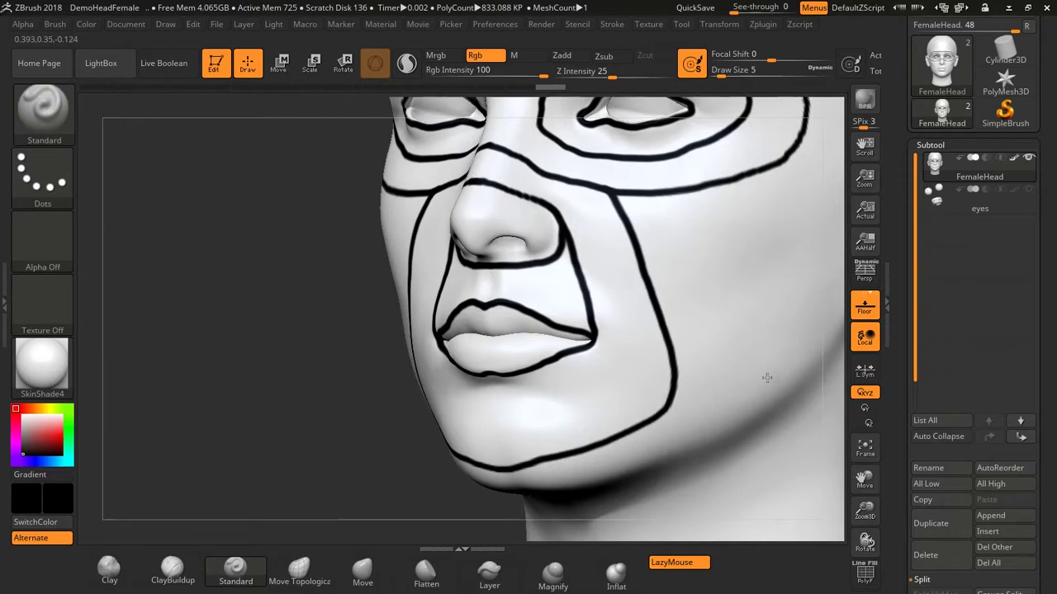
left_click_drag(785, 378, 686, 392)
mouse_move(707, 437)
left_mouse_down()
mouse_move(672, 431)
mouse_move(663, 192)
left_mouse_up()
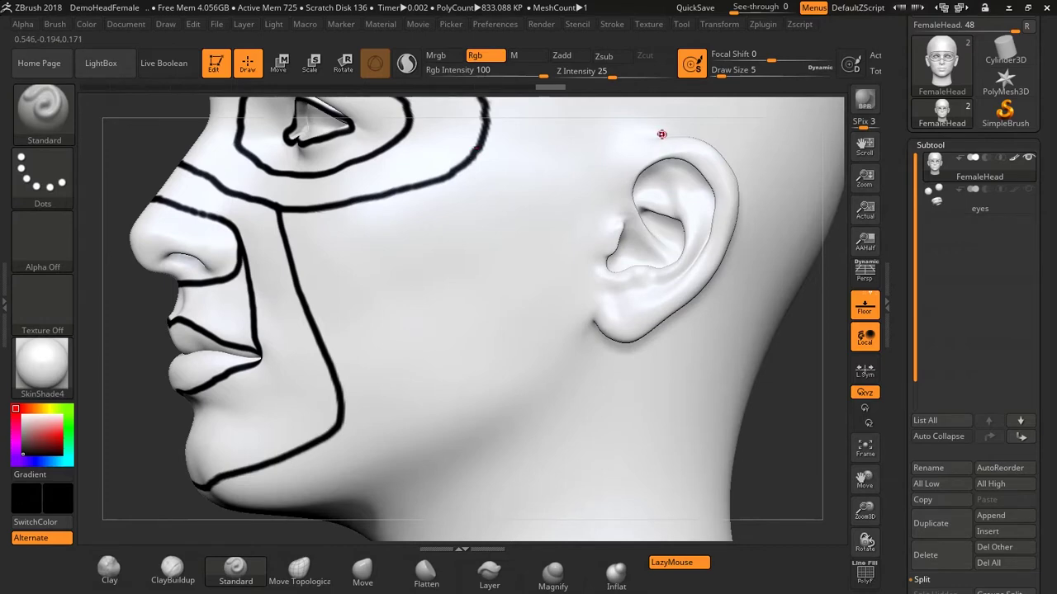
- Paint a loop around the ear from the top down to the lobe, plus a line along the helix
mouse_move(630, 150)
left_mouse_down()
mouse_move(579, 295)
mouse_move(587, 331)
mouse_move(607, 342)
left_mouse_up()
right_click_drag(754, 327, 729, 323)
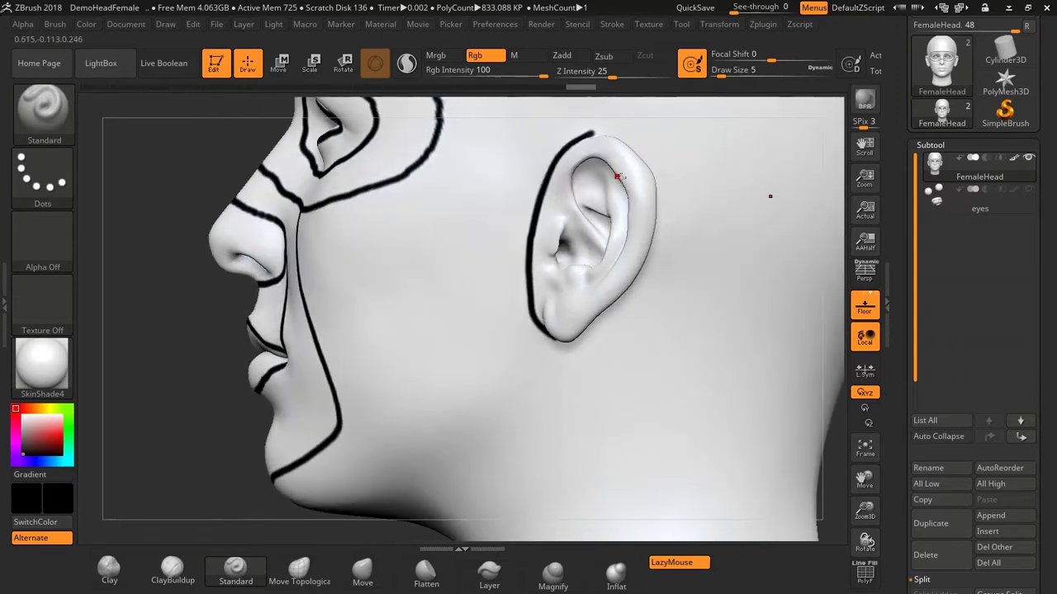
right_click_drag(753, 246, 679, 227)
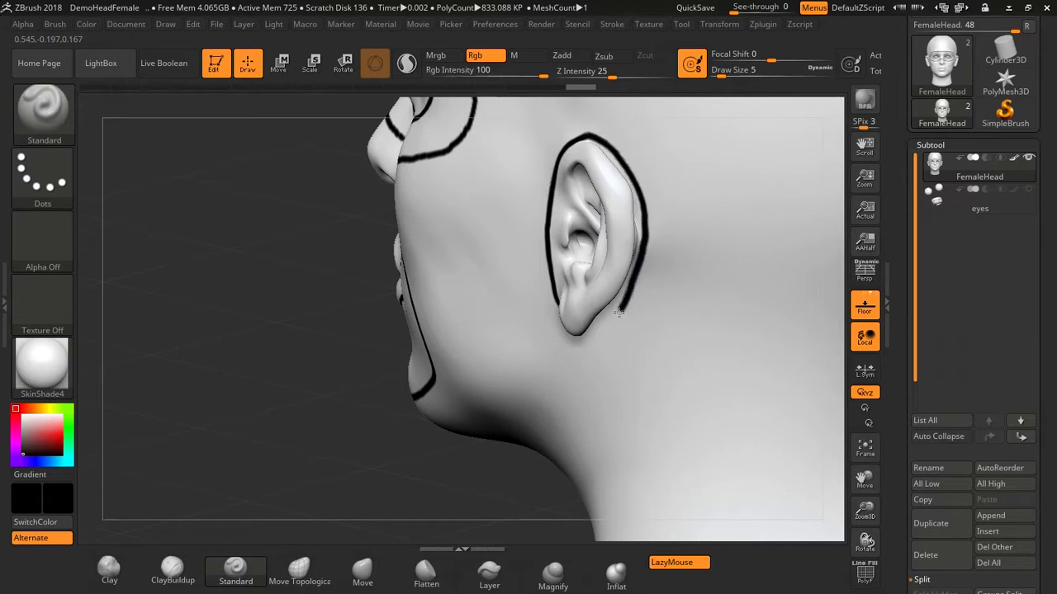
right_click_drag(816, 294, 682, 493)
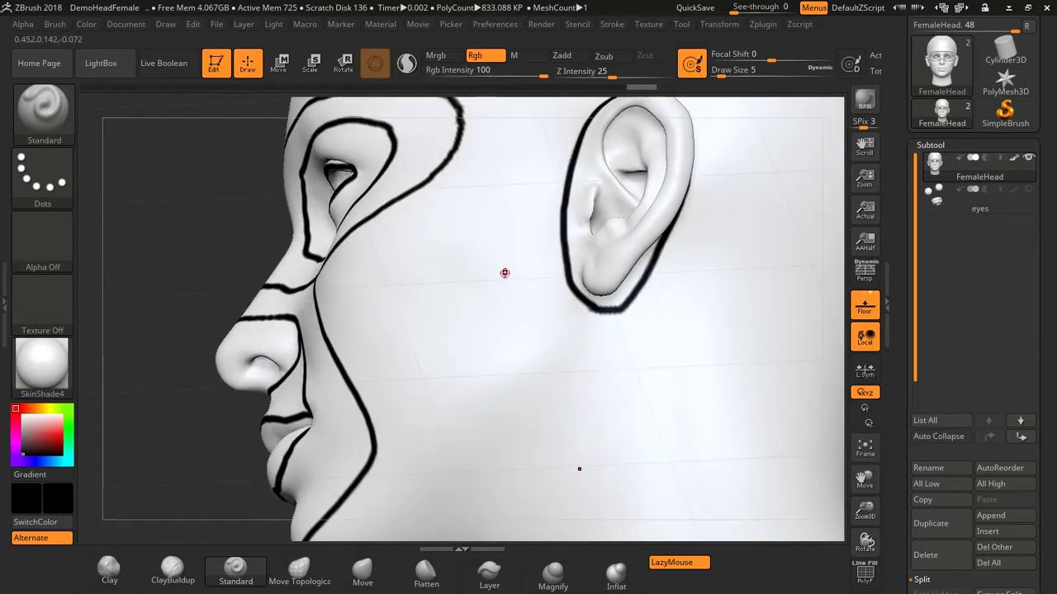
right_click_drag(508, 274, 514, 322)
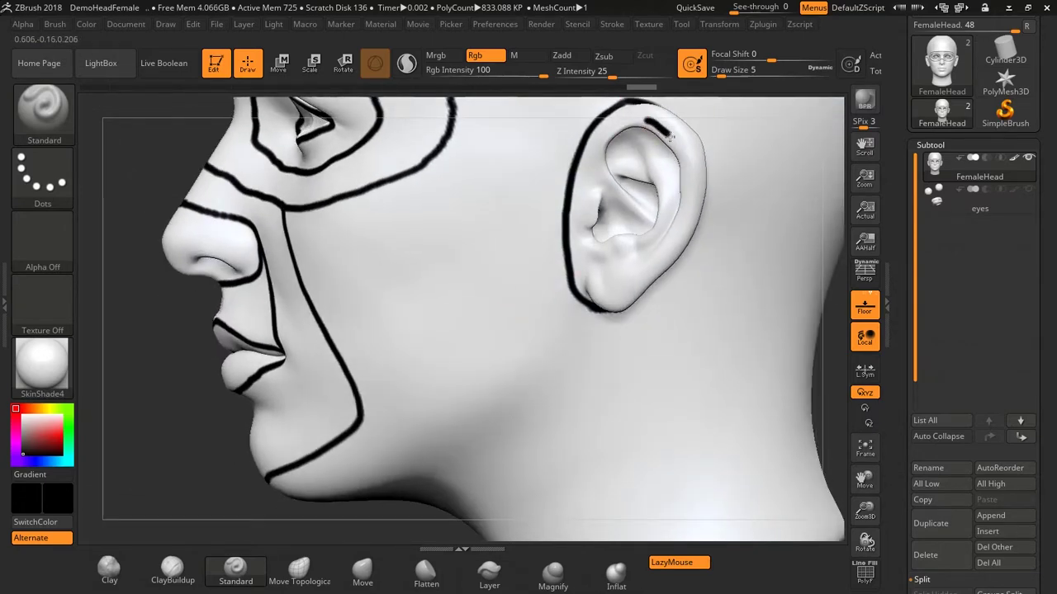
left_click_drag(686, 182, 684, 213)
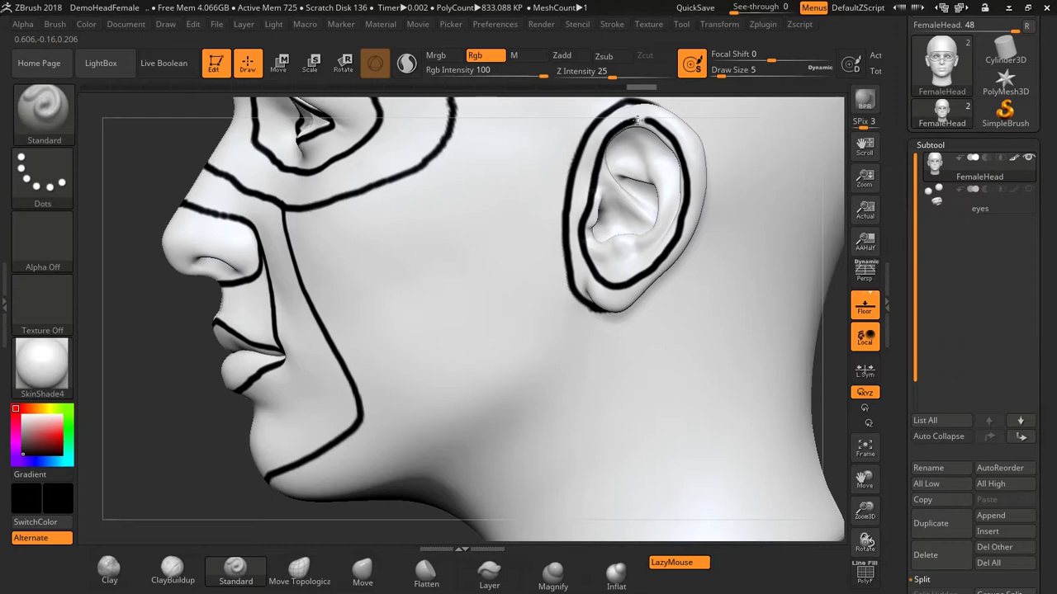
mouse_move(735, 334)
right_mouse_down("ctrl")
mouse_move(719, 328)
mouse_move(764, 329)
mouse_move(771, 312)
mouse_move(724, 337)
right_mouse_up("ctrl")
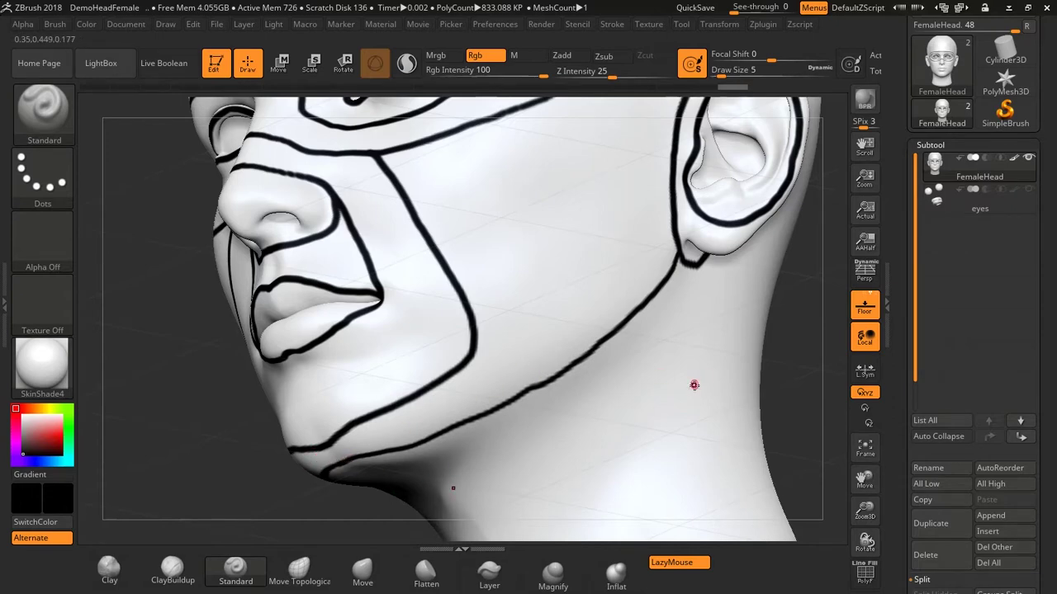
- Paint a darkened guide line from the eye loop across the temple to the ear
mouse_move(693, 382)
left_mouse_down()
mouse_move(665, 401)
mouse_move(687, 408)
left_mouse_up()
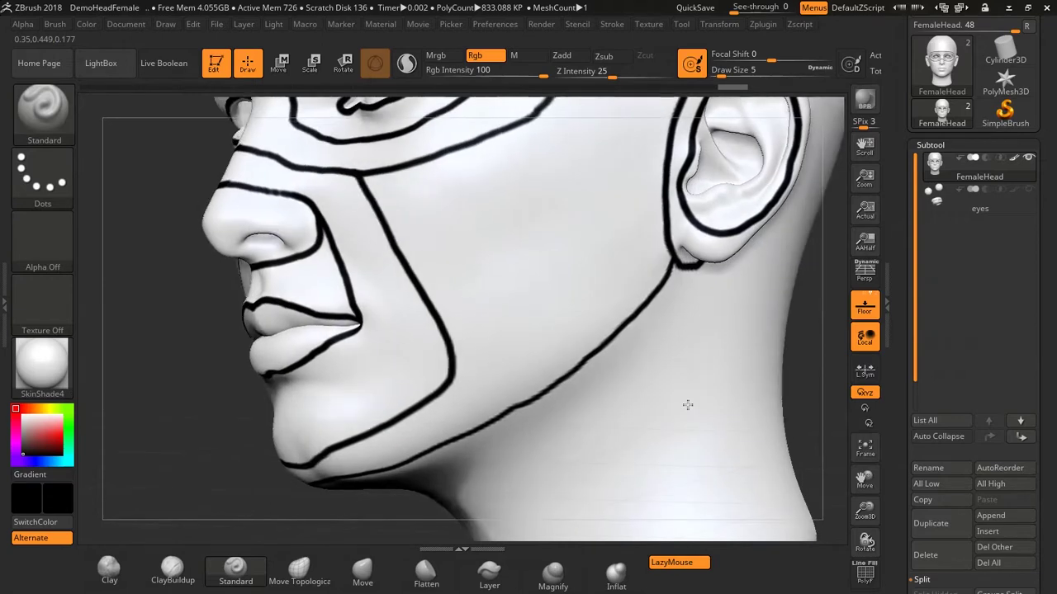
left_click_drag(689, 366, 555, 515)
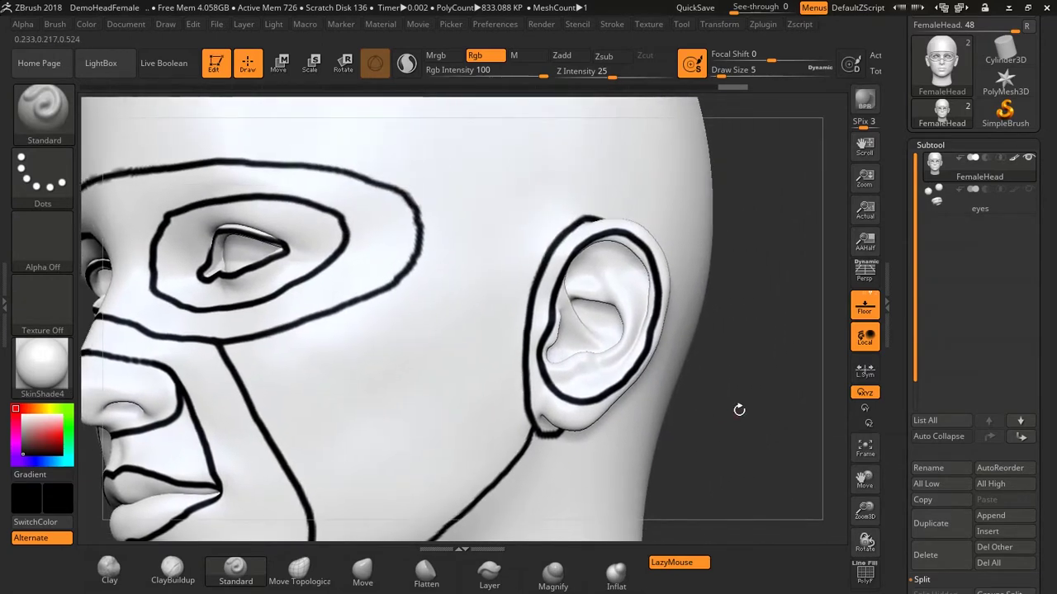
left_click_drag(741, 407, 695, 413)
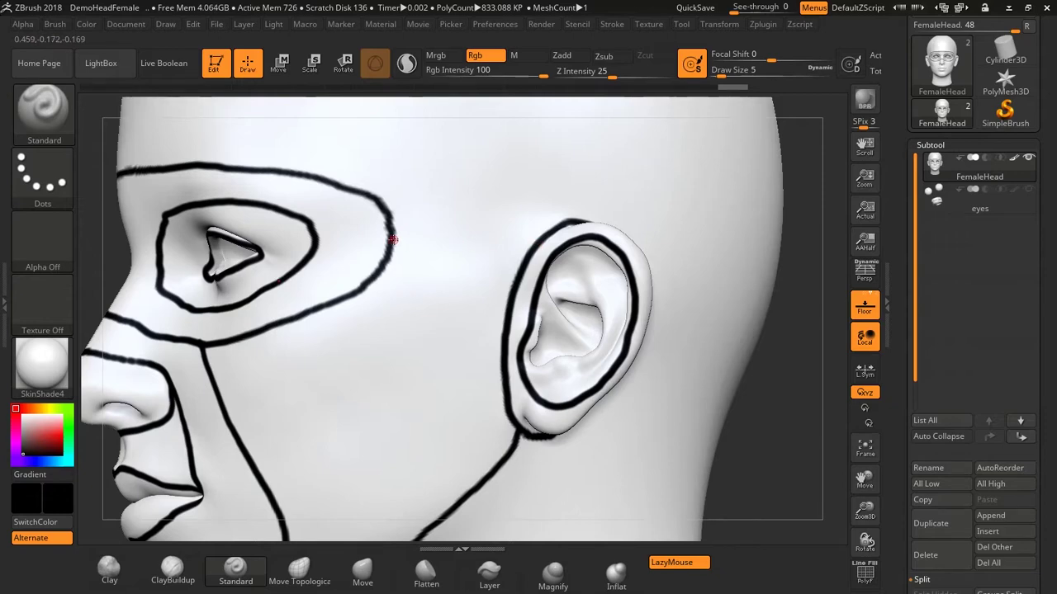
left_click_drag(411, 237, 524, 248)
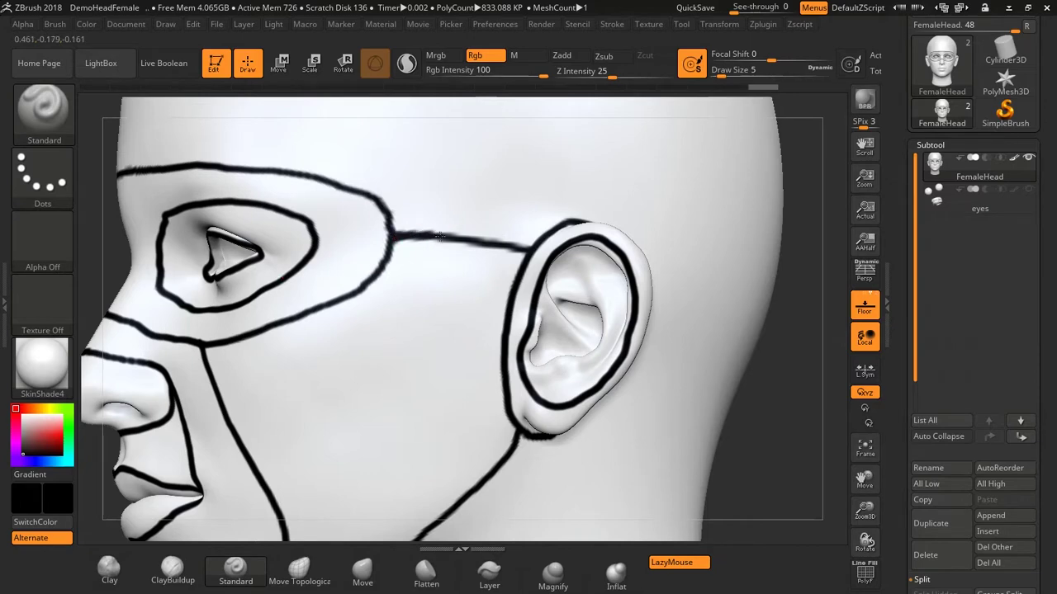
left_click_drag(439, 236, 493, 248)
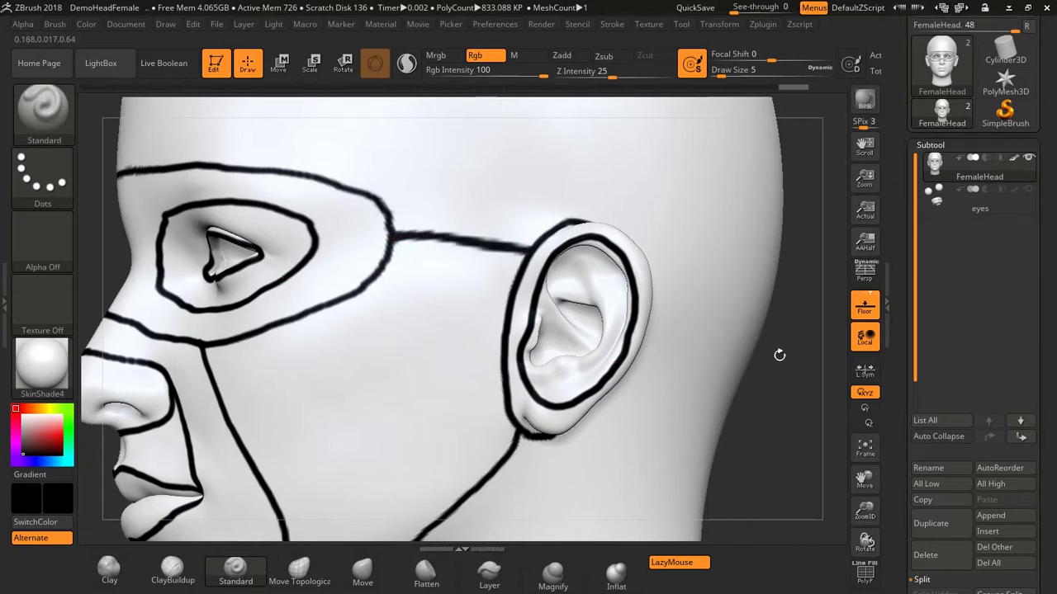
- Paint a line from the ear base back toward the back of the neck
mouse_move(807, 398)
left_mouse_down()
mouse_move(790, 405)
mouse_move(755, 355)
mouse_move(738, 279)
mouse_move(759, 304)
mouse_move(765, 292)
left_mouse_up()
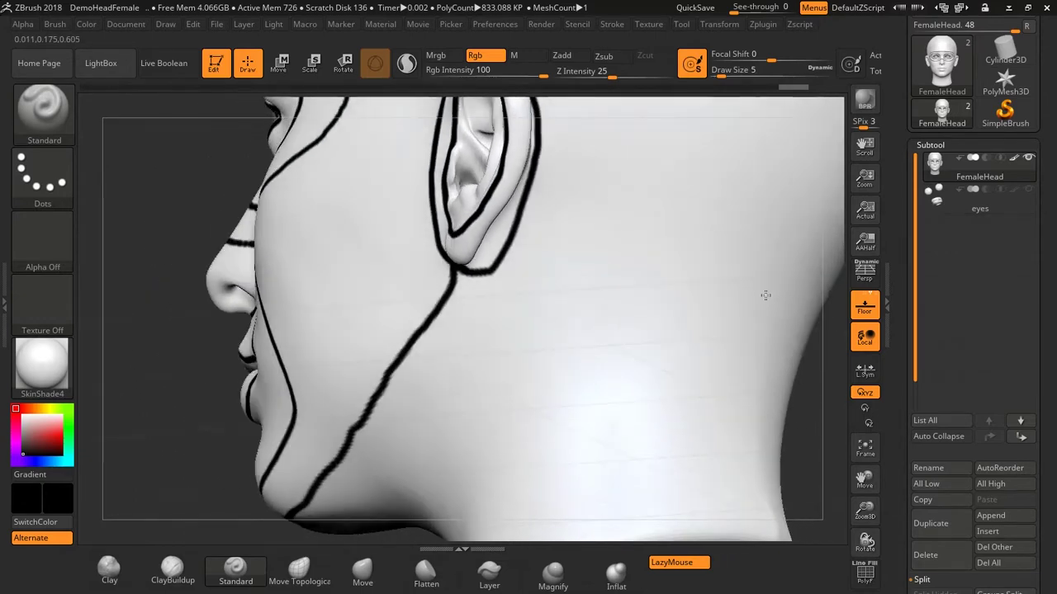
left_click_drag(750, 363, 593, 350)
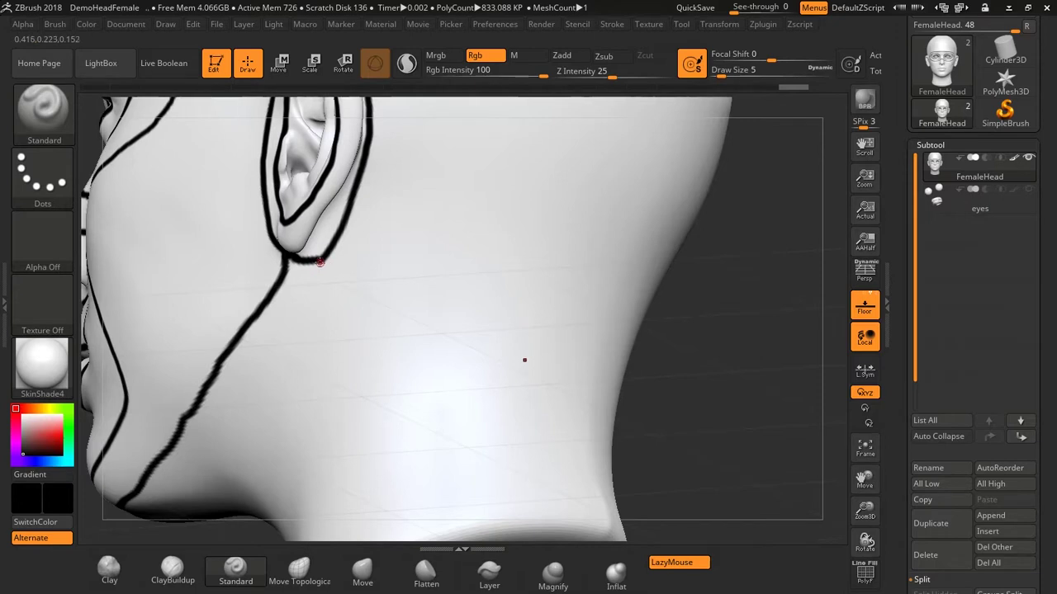
mouse_move(335, 269)
left_mouse_down()
mouse_move(479, 300)
mouse_move(611, 307)
left_mouse_up()
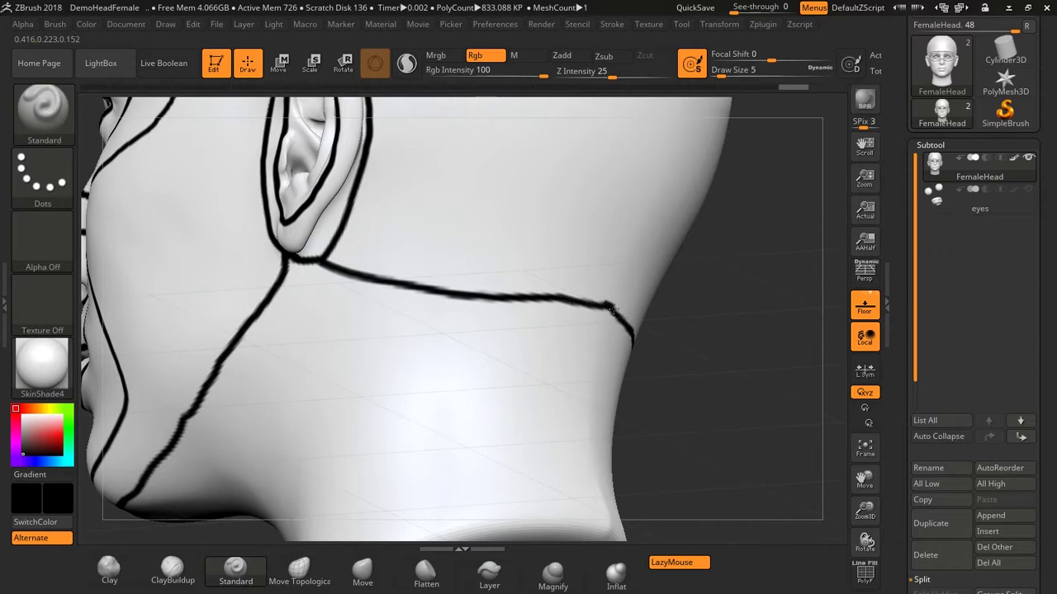
mouse_move(751, 337)
left_mouse_down()
mouse_move(785, 351)
mouse_move(759, 360)
mouse_move(784, 366)
mouse_move(771, 371)
mouse_move(818, 294)
mouse_move(778, 298)
mouse_move(784, 305)
left_mouse_up()
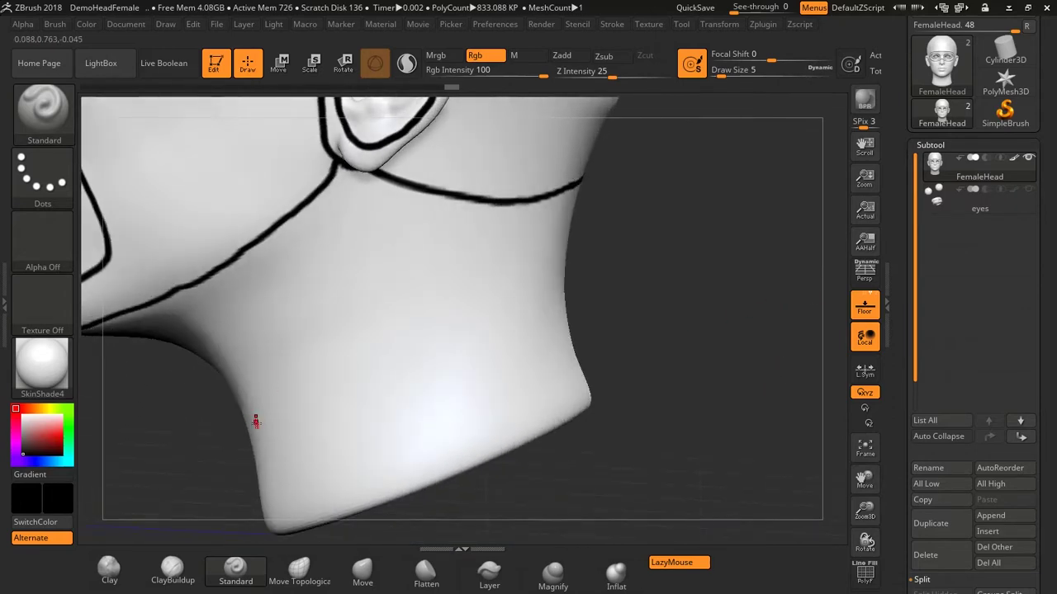
- Paint a ring across the lower neck, extending and joining the strokes until the gaps close
left_click_drag(259, 415, 541, 326)
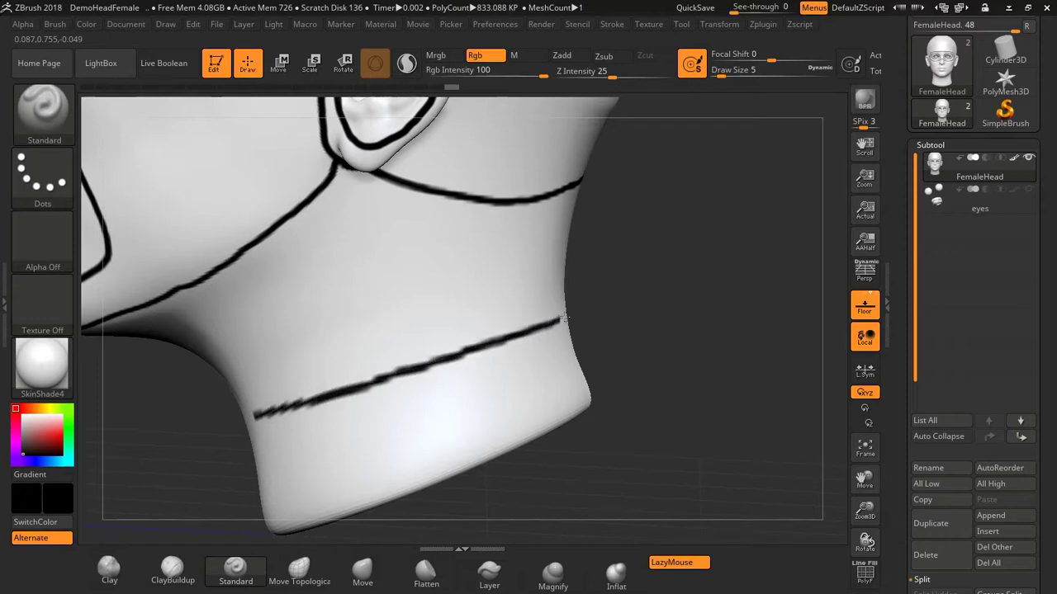
left_click_drag(644, 355, 604, 371)
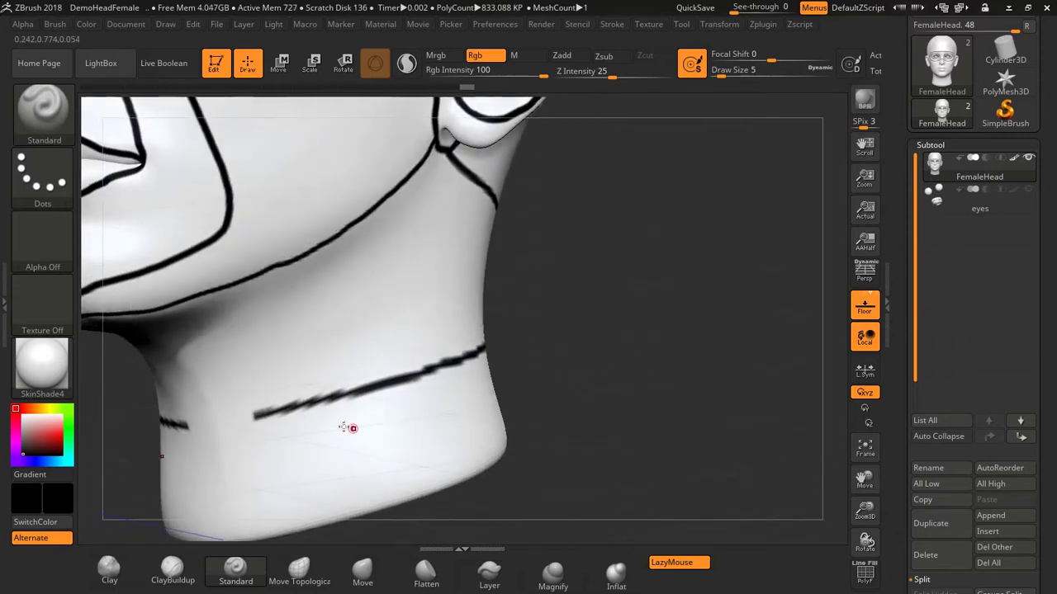
left_click_drag(255, 416, 218, 421)
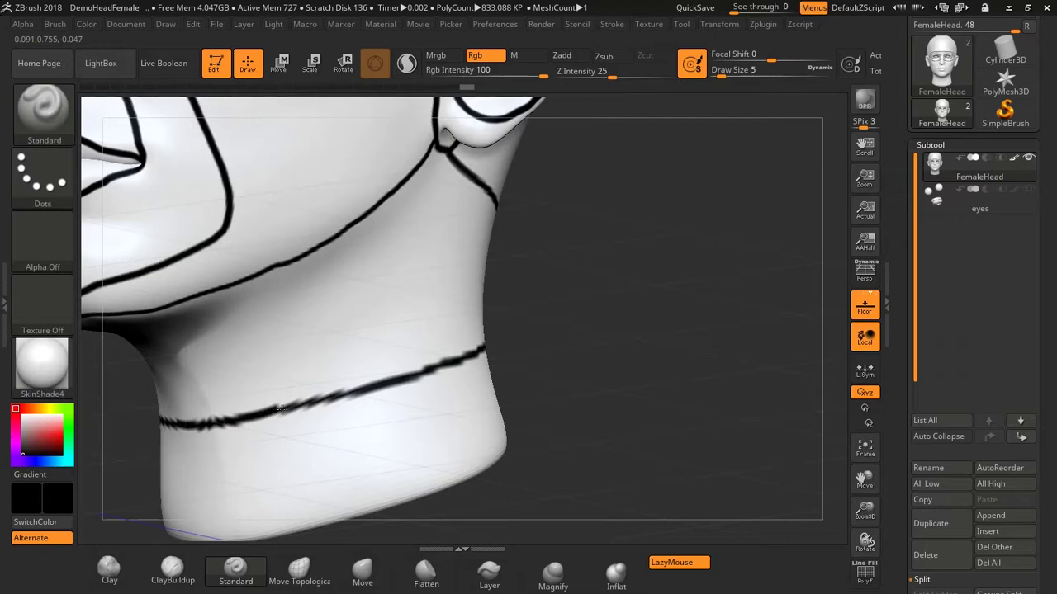
left_click_drag(305, 406, 421, 385)
mouse_move(576, 346)
left_mouse_down()
mouse_move(556, 364)
mouse_move(528, 366)
left_mouse_up()
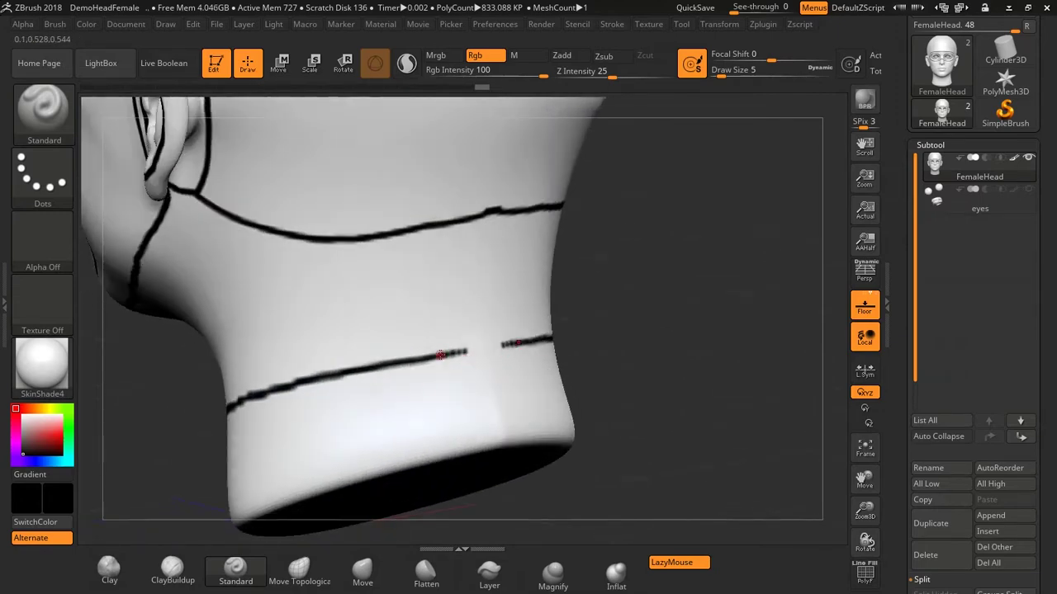
left_click_drag(456, 353, 477, 350)
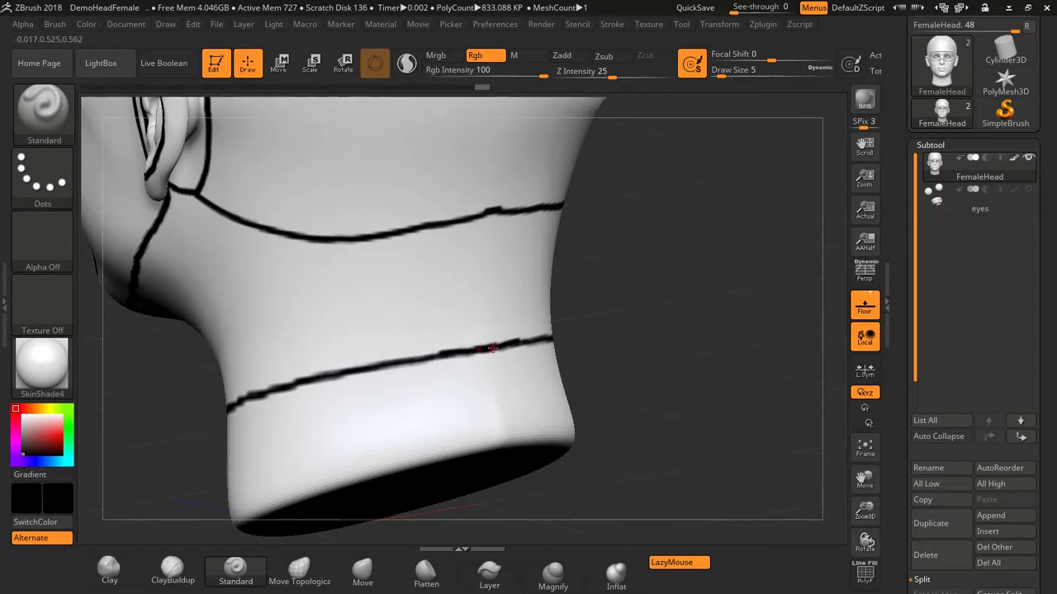
mouse_move(680, 244)
left_mouse_down()
mouse_move(695, 255)
mouse_move(690, 233)
mouse_move(680, 378)
mouse_move(720, 305)
mouse_move(727, 342)
mouse_move(710, 321)
mouse_move(585, 327)
mouse_move(677, 307)
mouse_move(684, 322)
mouse_move(703, 305)
mouse_move(702, 342)
mouse_move(646, 322)
left_mouse_up()
key("ctrl")
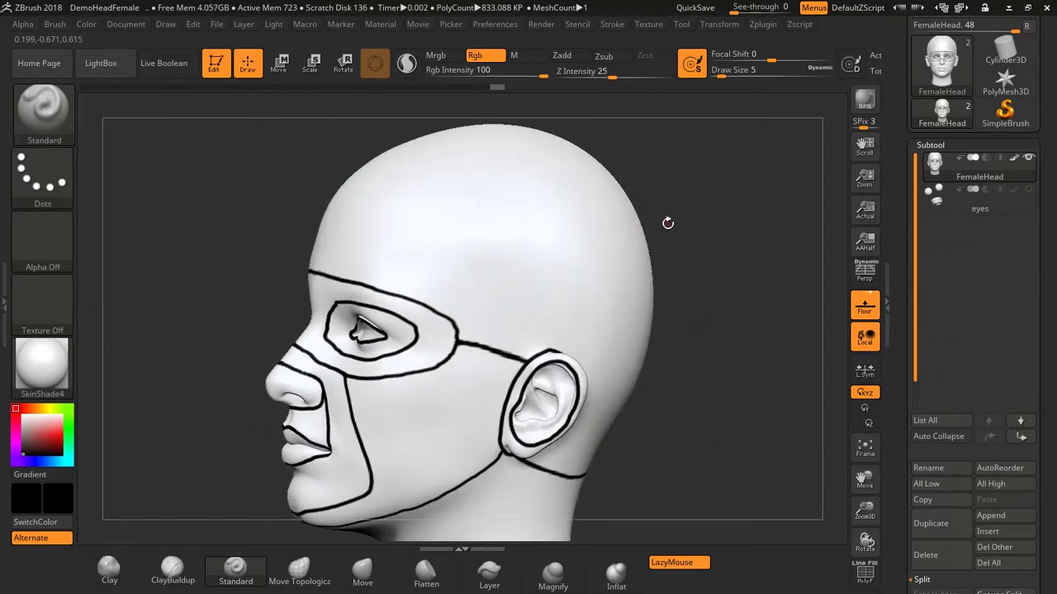
- Orbit the head through top, three-quarter, profile and front views to review the scalp guide line
left_click_drag(668, 223, 623, 335)
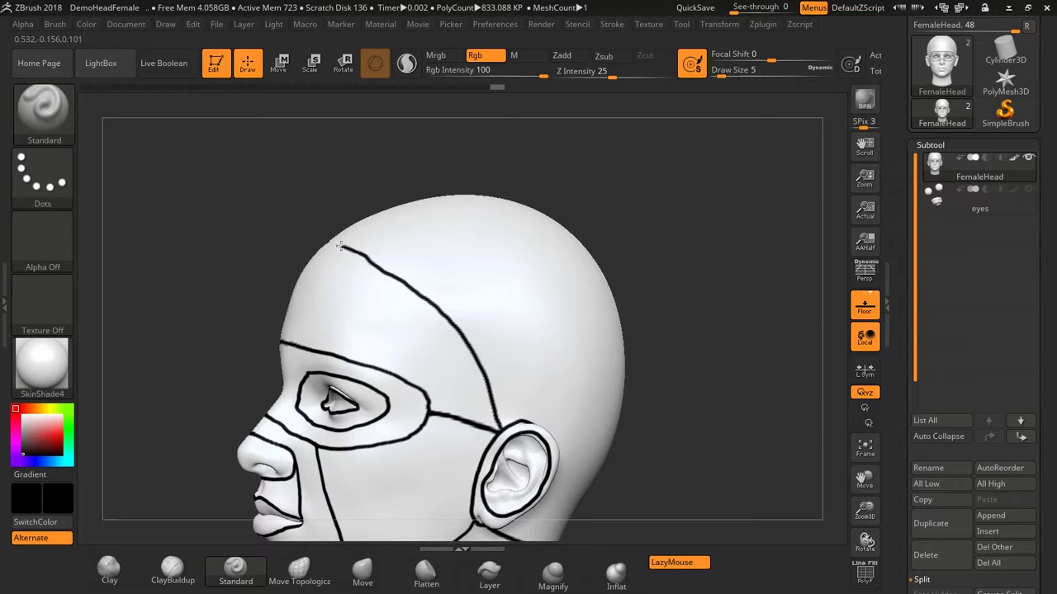
mouse_move(427, 215)
right_mouse_down()
mouse_move(449, 207)
mouse_move(475, 233)
right_mouse_up()
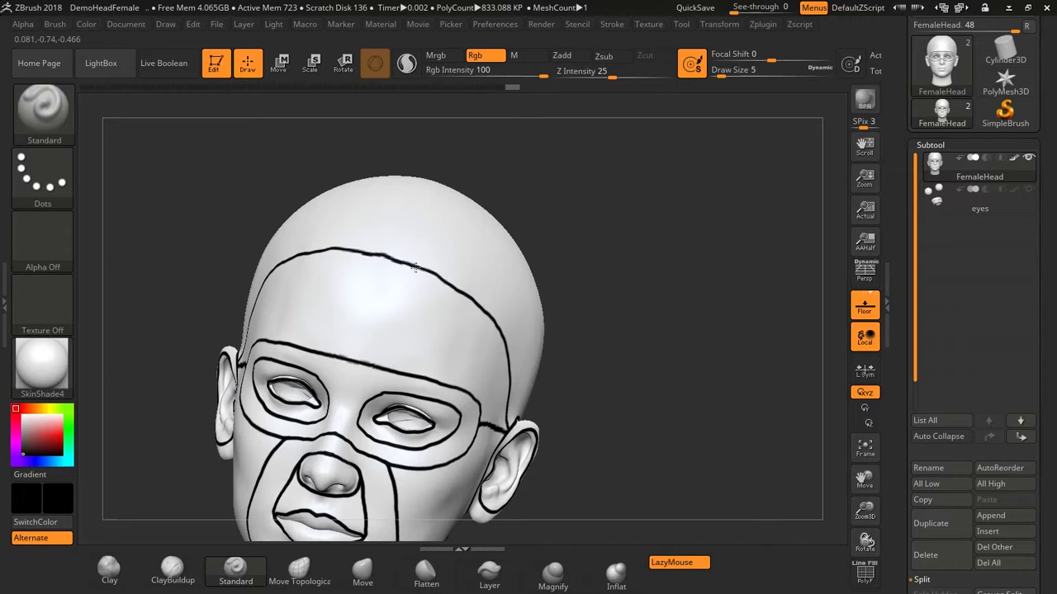
left_click_drag(679, 255, 661, 232)
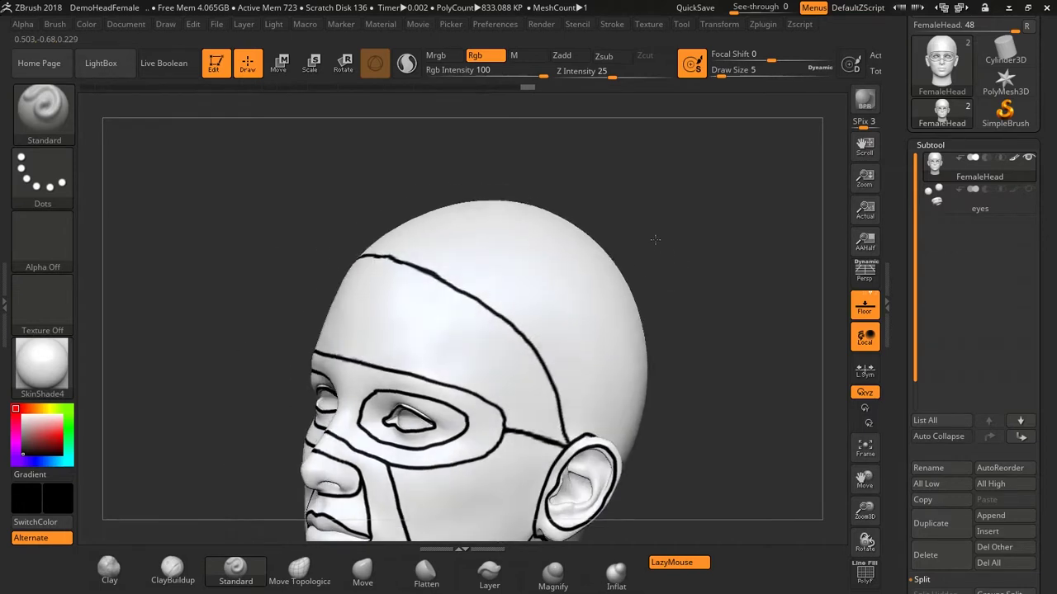
left_click_drag(686, 289, 680, 201)
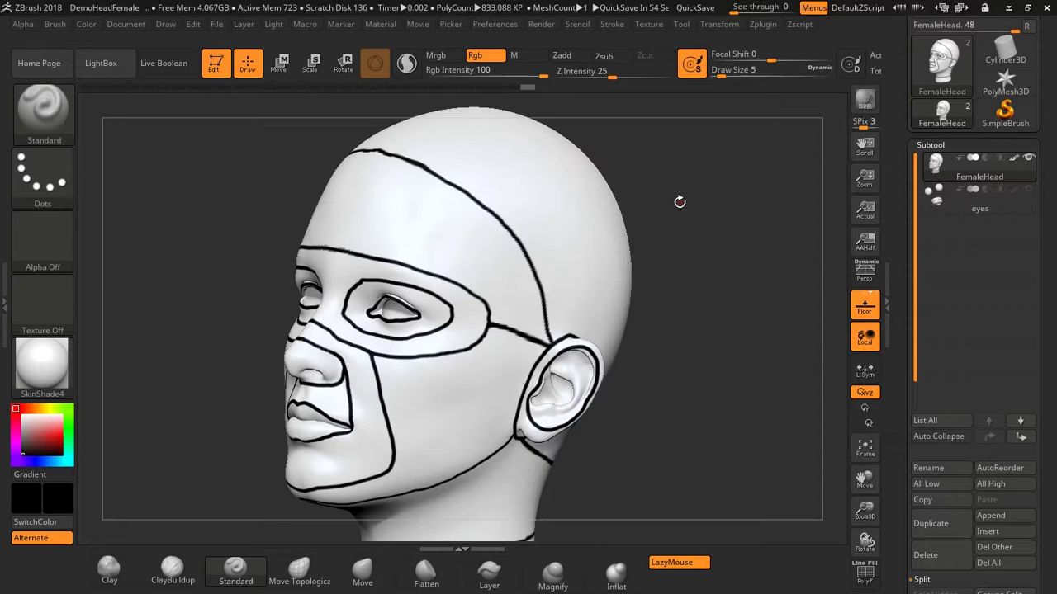
mouse_move(659, 190)
left_mouse_down()
mouse_move(701, 248)
mouse_move(699, 180)
mouse_move(727, 215)
mouse_move(663, 198)
mouse_move(784, 237)
mouse_move(656, 217)
mouse_move(720, 228)
mouse_move(703, 190)
mouse_move(667, 191)
mouse_move(625, 237)
left_mouse_up()
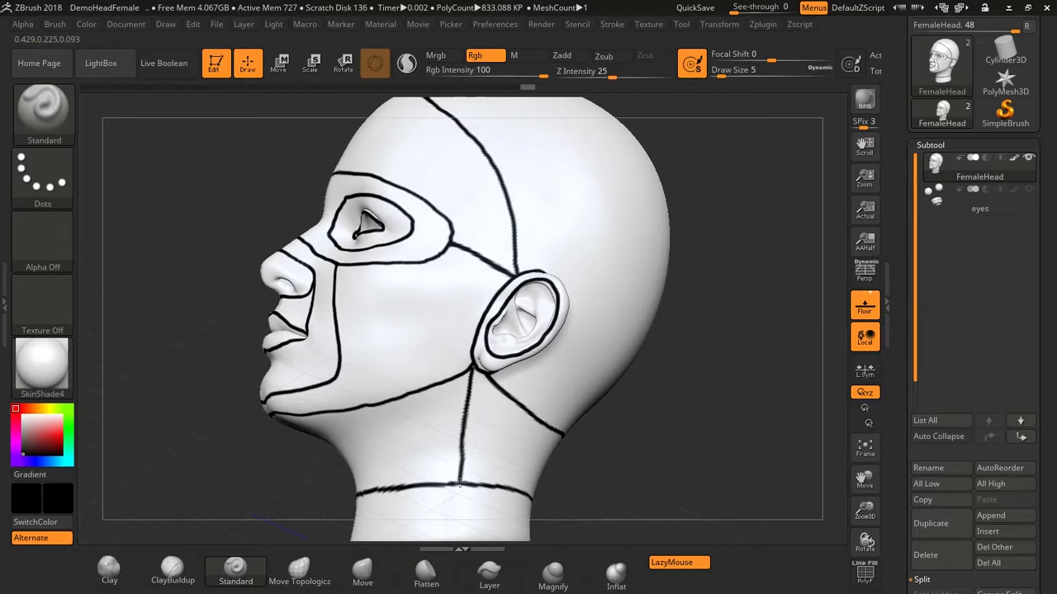
mouse_move(692, 427)
left_mouse_down()
mouse_move(735, 442)
mouse_move(677, 448)
mouse_move(726, 454)
mouse_move(593, 446)
mouse_move(667, 438)
mouse_move(653, 457)
mouse_move(647, 426)
left_mouse_up()
mouse_move(606, 384)
left_mouse_down()
mouse_move(664, 409)
mouse_move(670, 320)
left_mouse_up()
- Expand the Geometry section of the Tool palette in the right tray
key("ctrl")
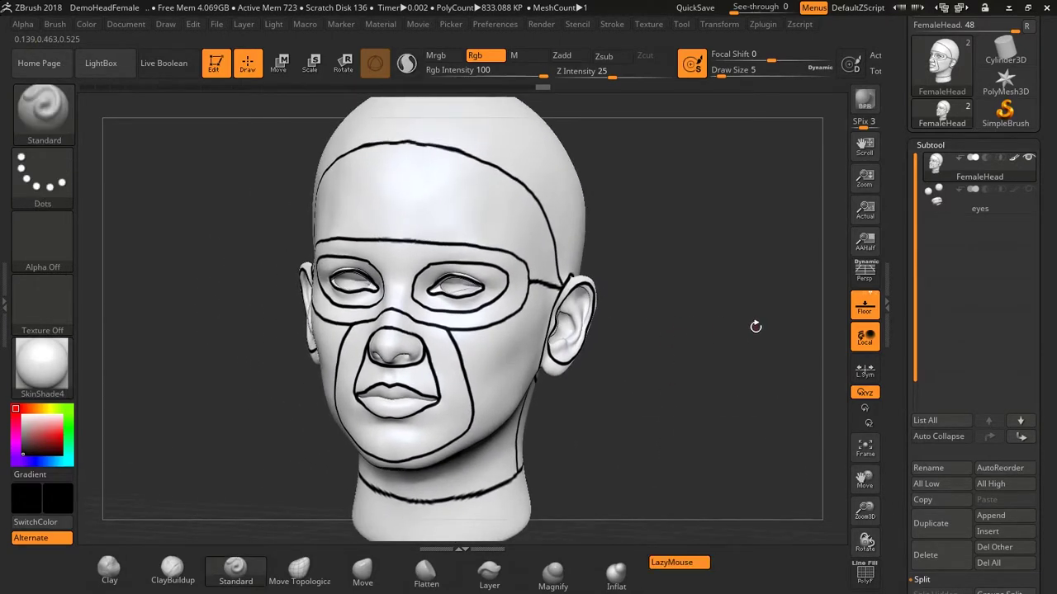
scroll(899, 428, "down", 5)
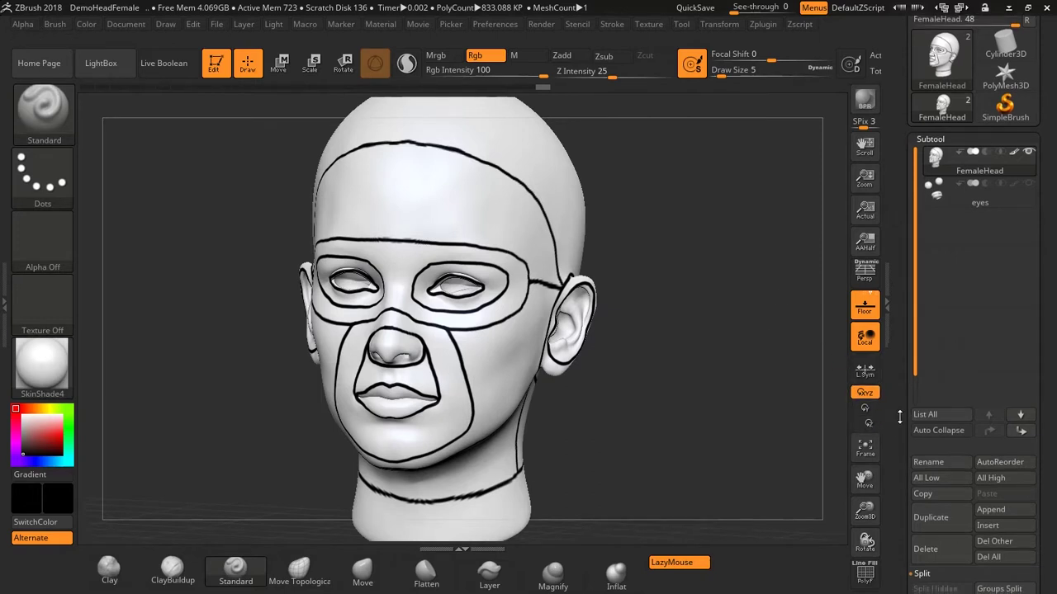
scroll(897, 297, "down", 3)
left_click(937, 250)
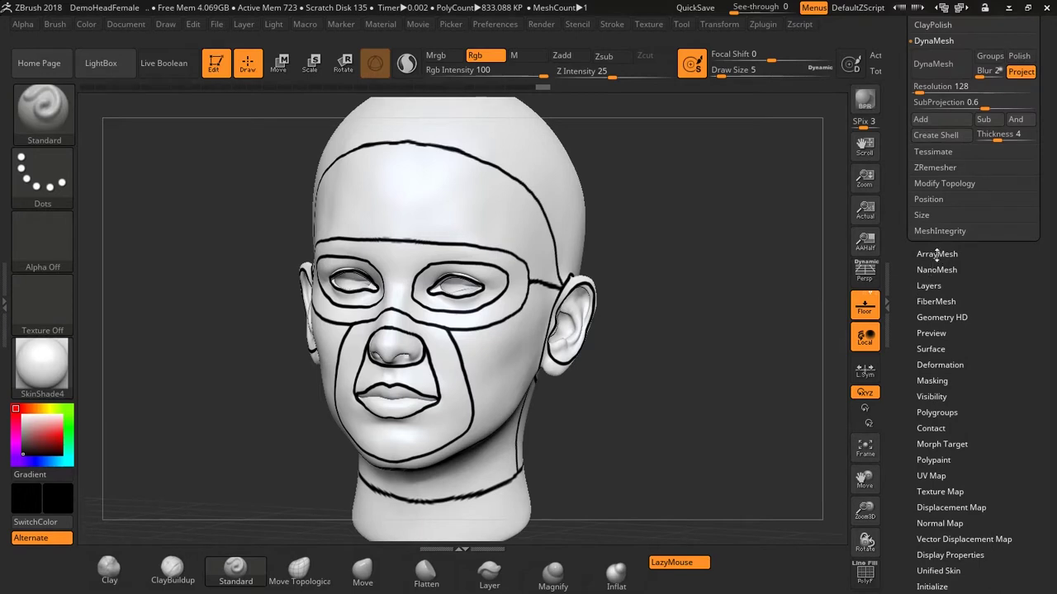
scroll(968, 241, "up", 3)
scroll(967, 241, "up", 3)
scroll(968, 241, "up", 2)
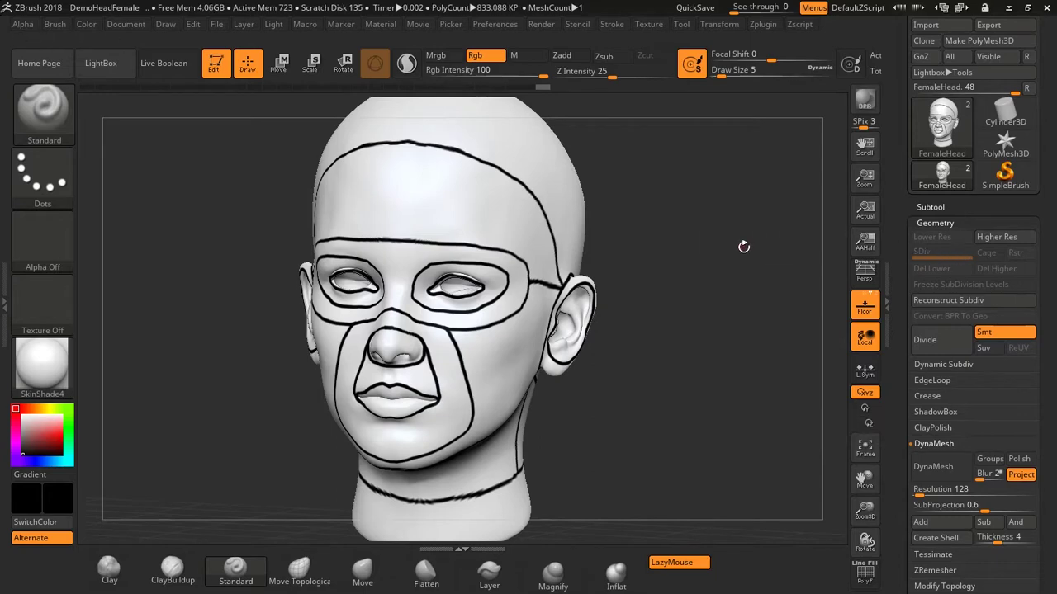
- Turn the head to check the guide lines, then open the Draw palette in the left tray
left_click_drag(743, 247, 819, 268)
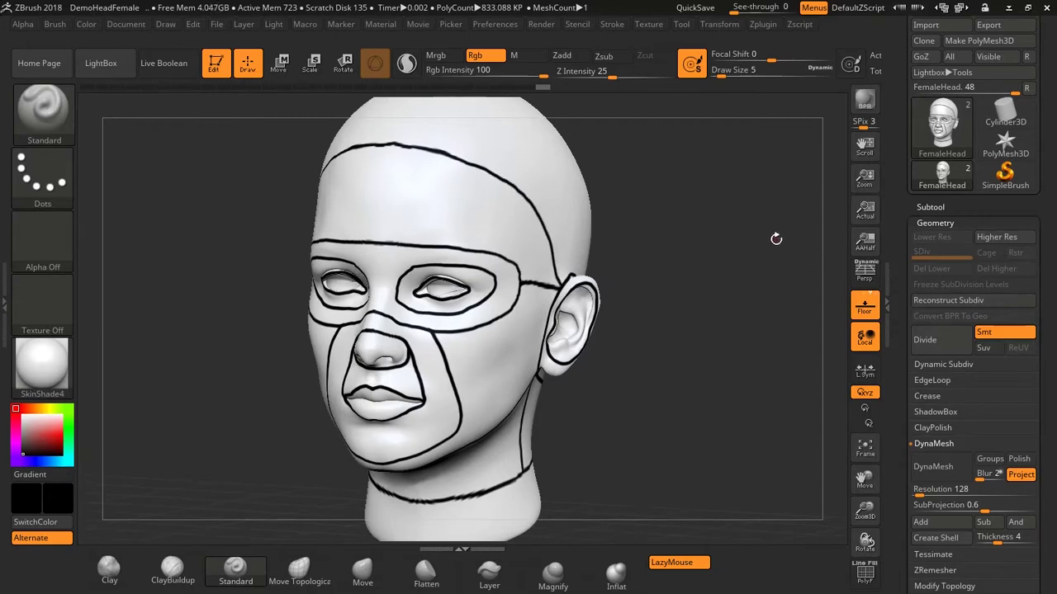
left_click_drag(776, 238, 775, 243)
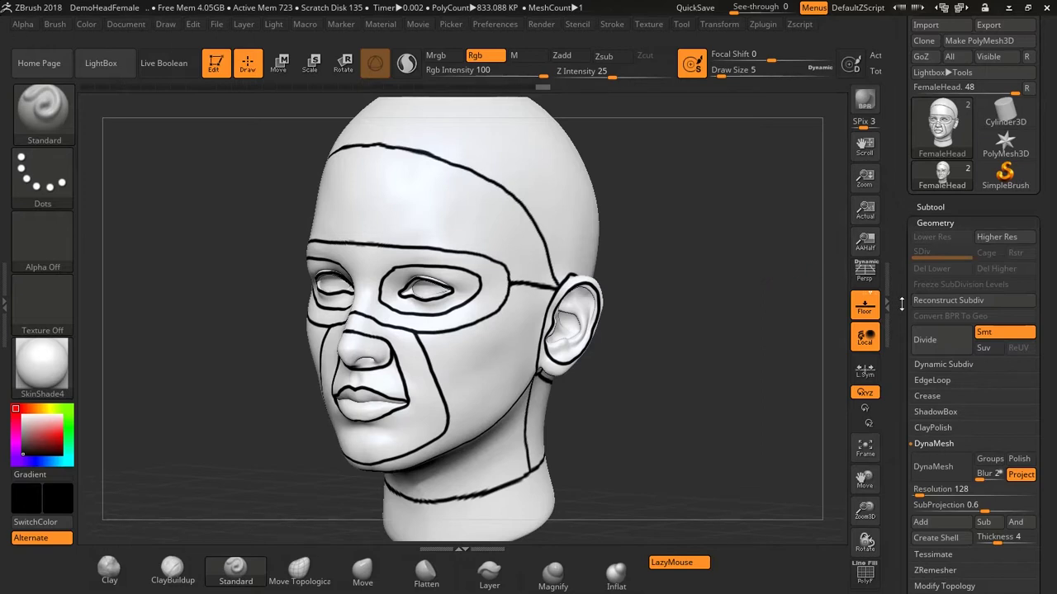
left_click_drag(902, 304, 908, 203)
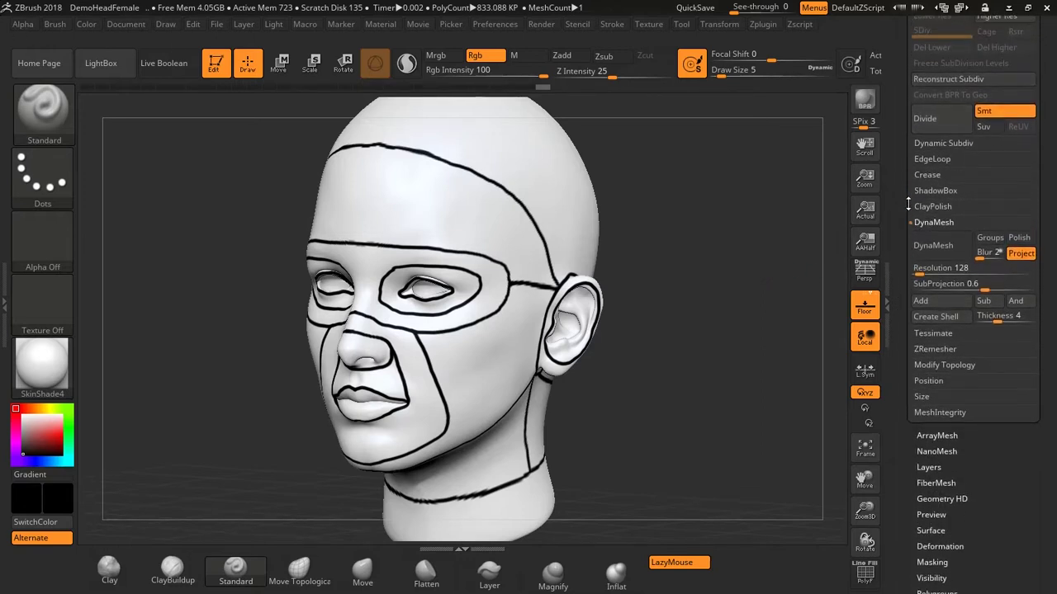
left_click(5, 306)
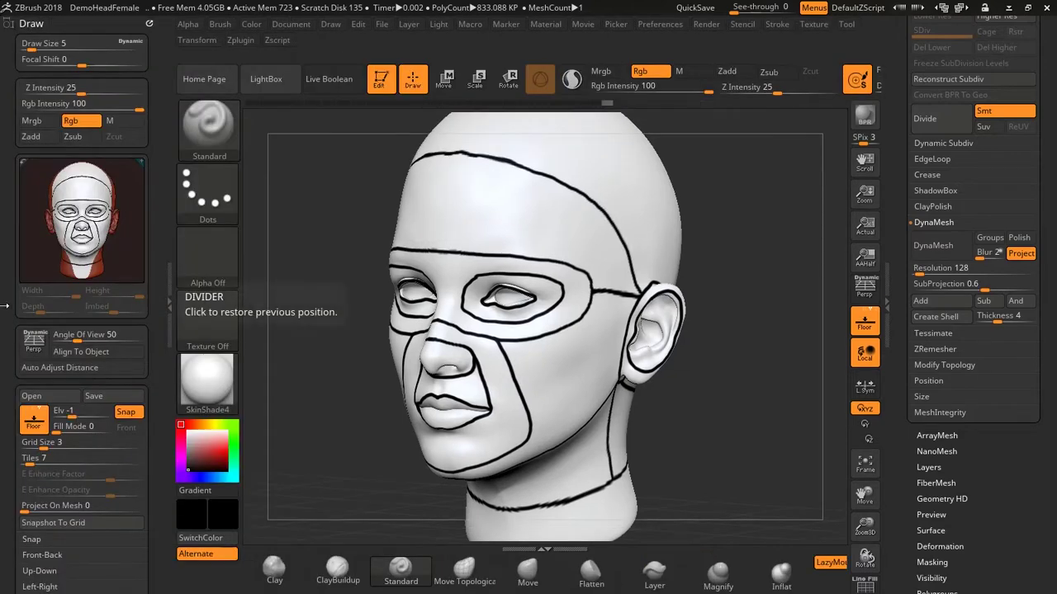